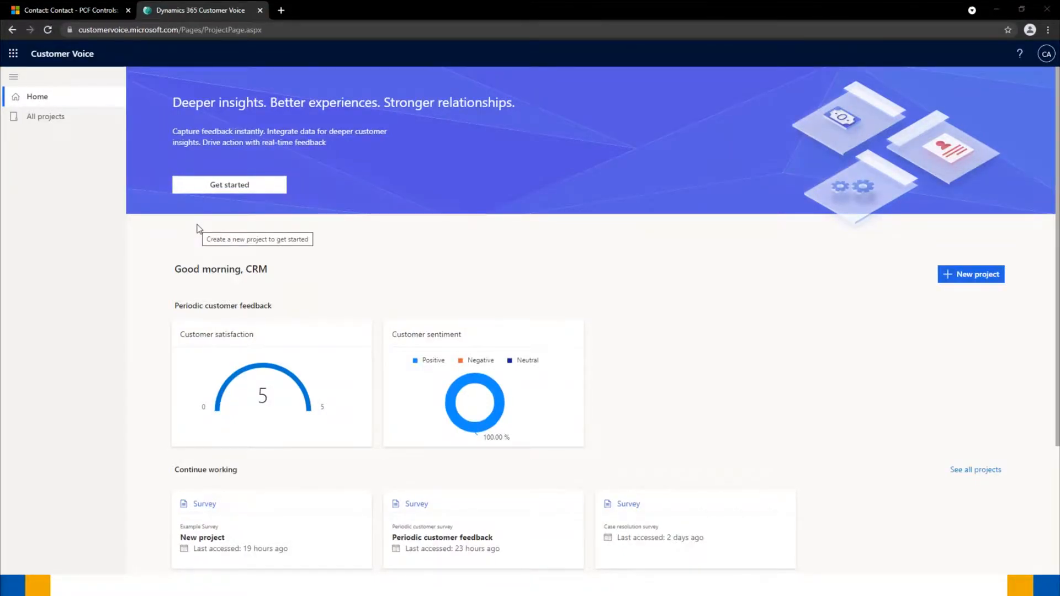
- Create a blank Customer Voice project in the default location, opening Survey 1 in the designer
{"action": "left_click", "coordinate": [948, 277]}
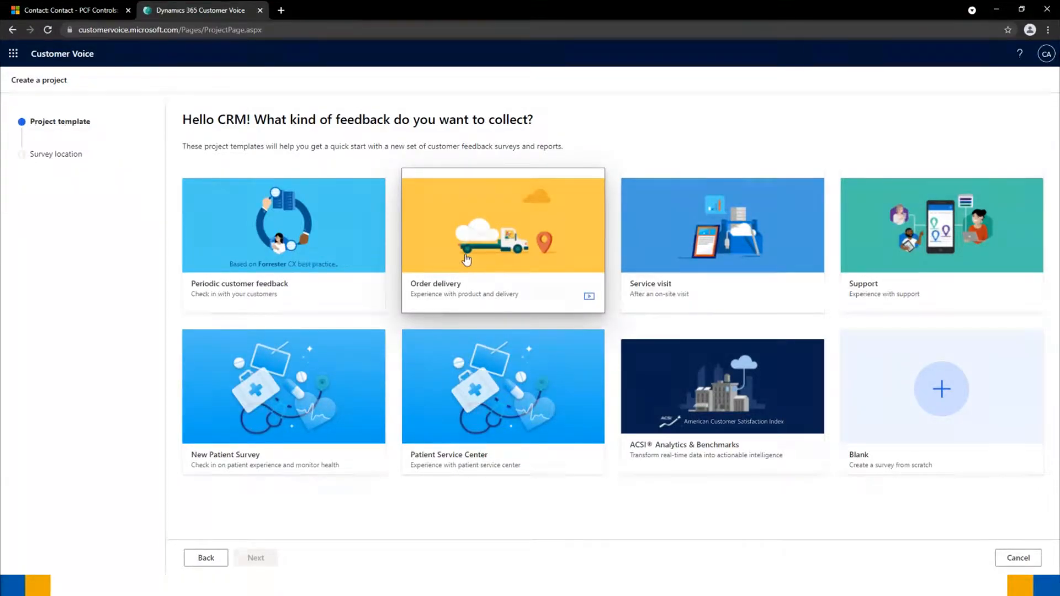
{"action": "left_click", "coordinate": [901, 396]}
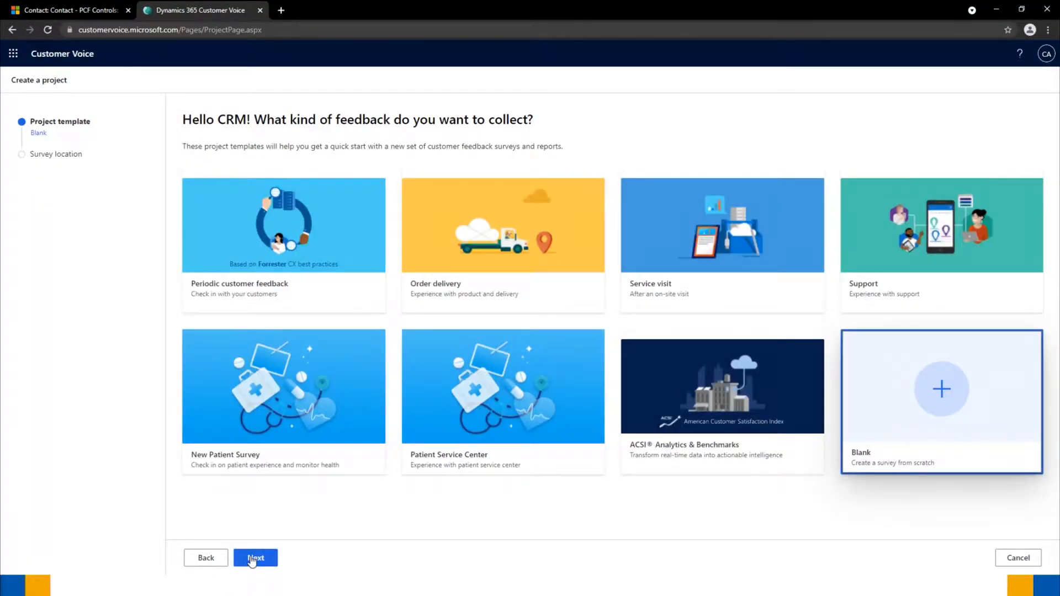
{"action": "left_click", "coordinate": [254, 558]}
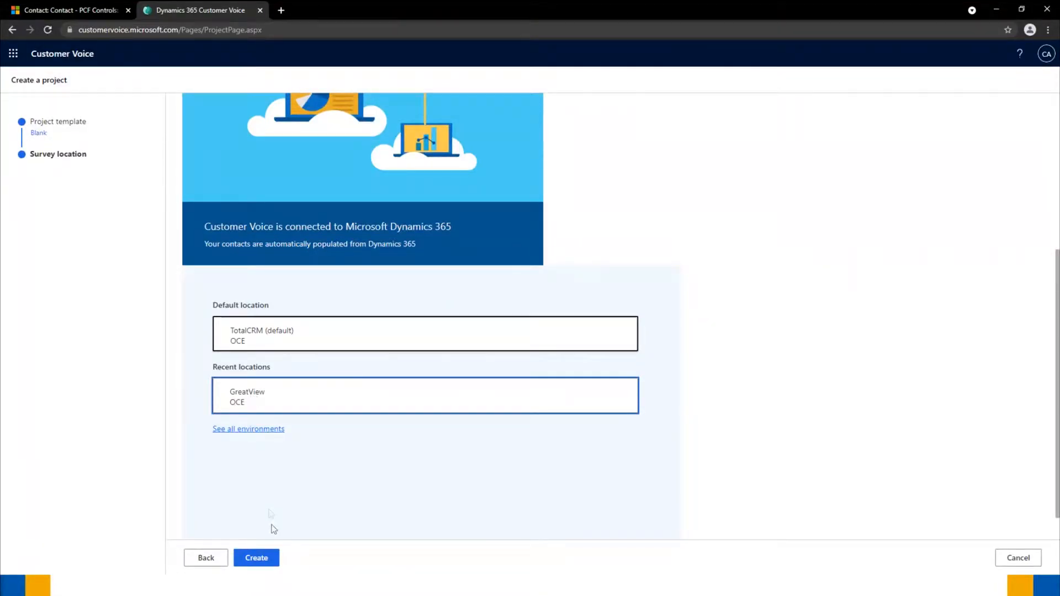
{"action": "left_click", "coordinate": [257, 558]}
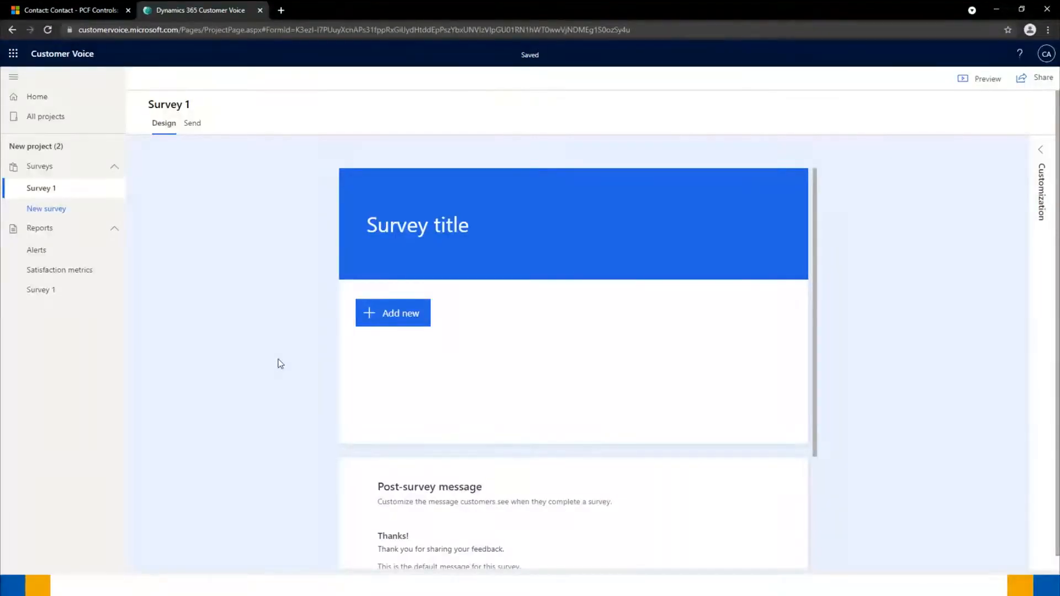
- Rename Survey 1 to 'Total CRM Bites Feedback'
{"action": "left_click", "coordinate": [114, 188]}
{"action": "left_click", "coordinate": [128, 244]}
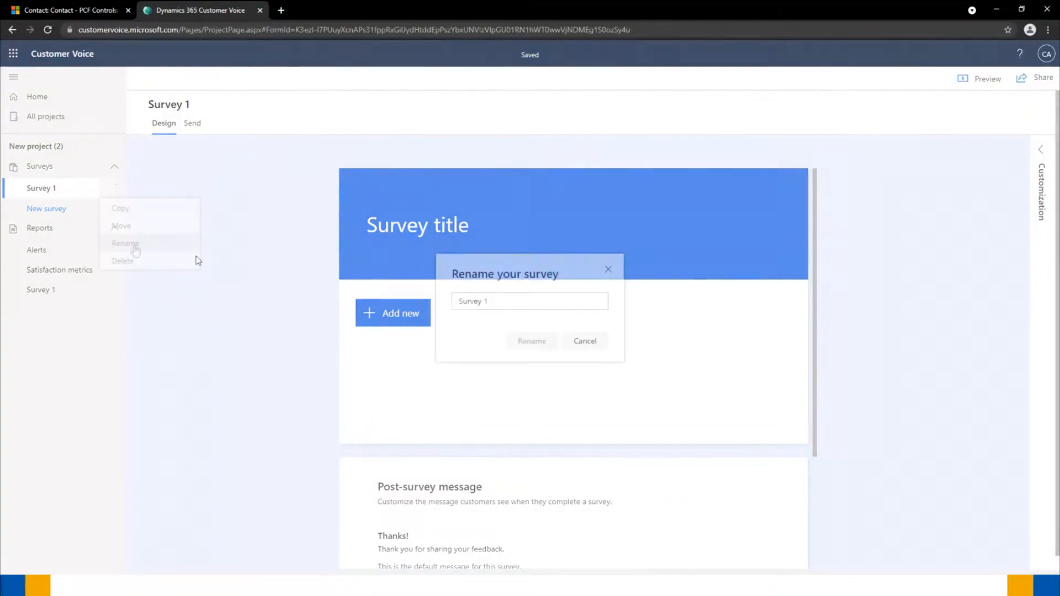
{"action": "left_click", "coordinate": [500, 304]}
{"action": "key", "text": "BackSpace"}
{"action": "key", "text": "BackSpace"}
{"action": "key", "text": "BackSpace"}
{"action": "key", "text": "BackSpace"}
{"action": "key", "text": "BackSpace"}
{"action": "key", "text": "BackSpace"}
{"action": "key", "text": "BackSpace"}
{"action": "key", "text": "BackSpace"}
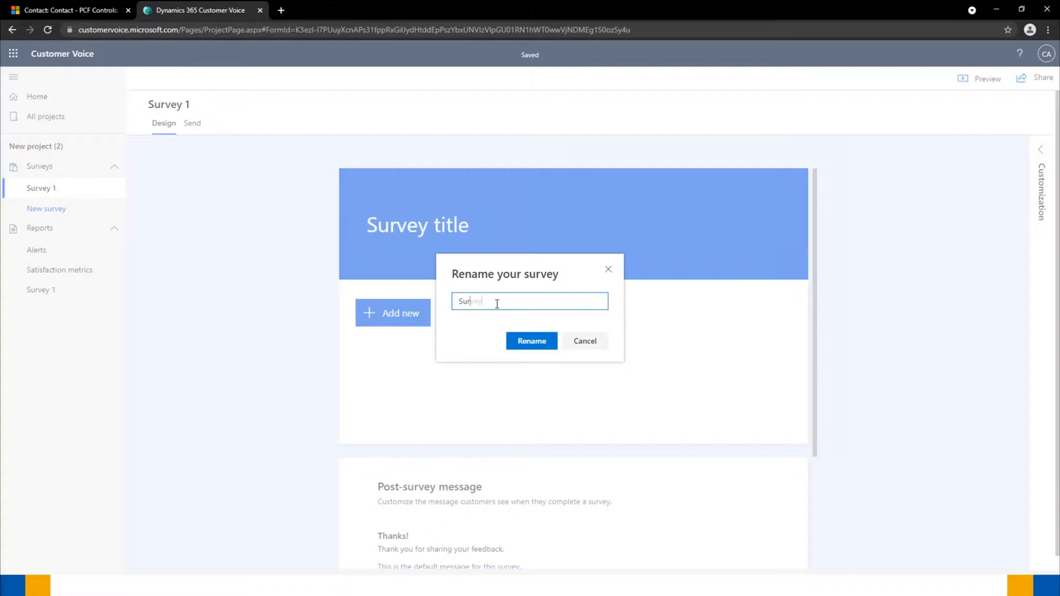
{"action": "type", "text": "Total CRM Sites Fee"}
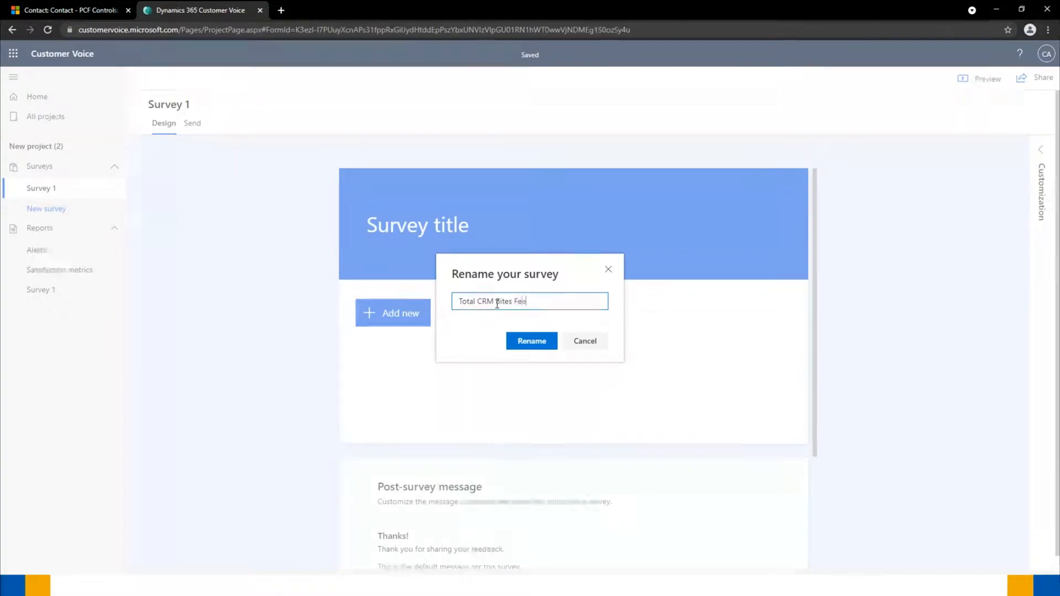
{"action": "type", "text": "dback"}
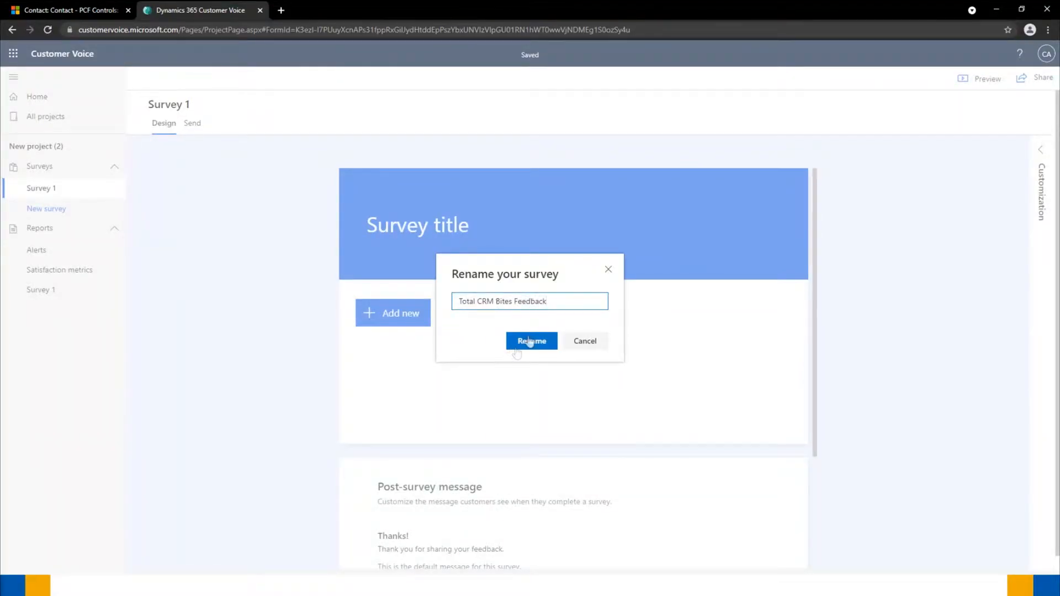
{"action": "left_click", "coordinate": [536, 341]}
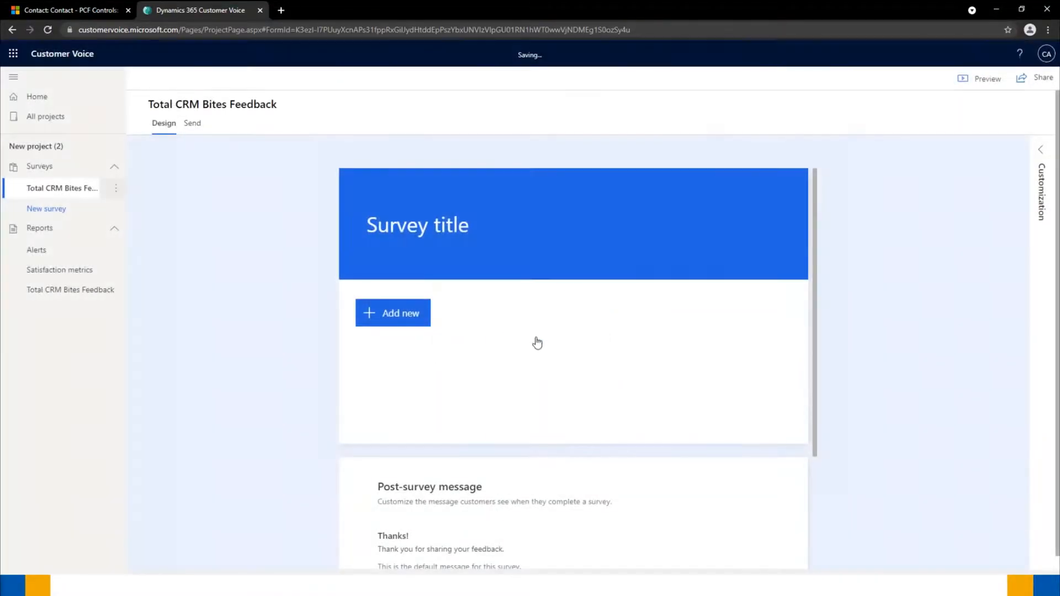
- Change the survey header title to 'Total CRM Bites Feedback'
{"action": "left_click", "coordinate": [449, 229]}
{"action": "type", "text": "Tot"}
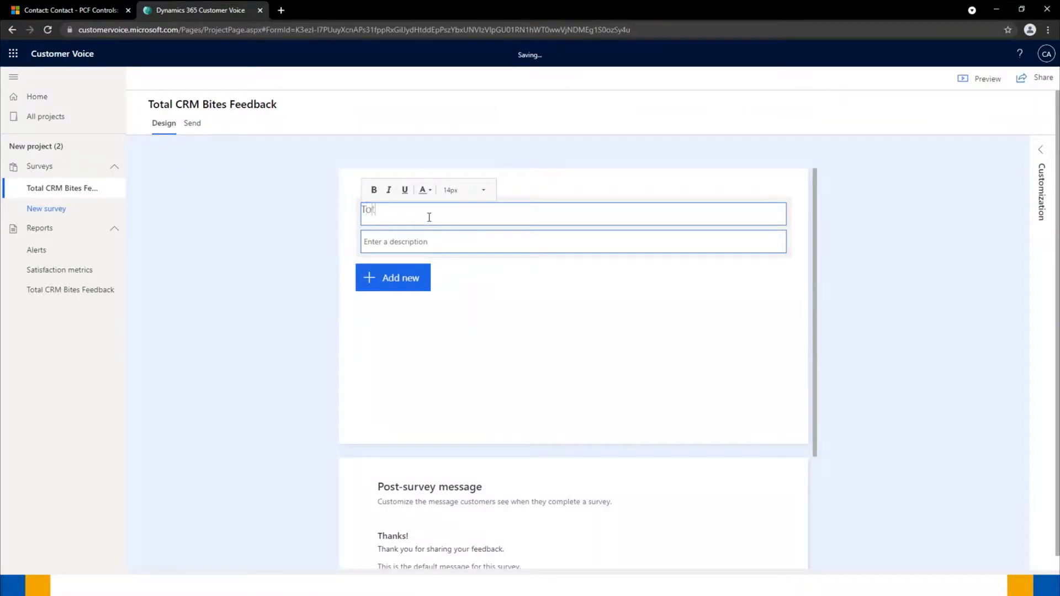
{"action": "type", "text": "al CRM Bites Feedback"}
{"action": "left_click", "coordinate": [235, 301]}
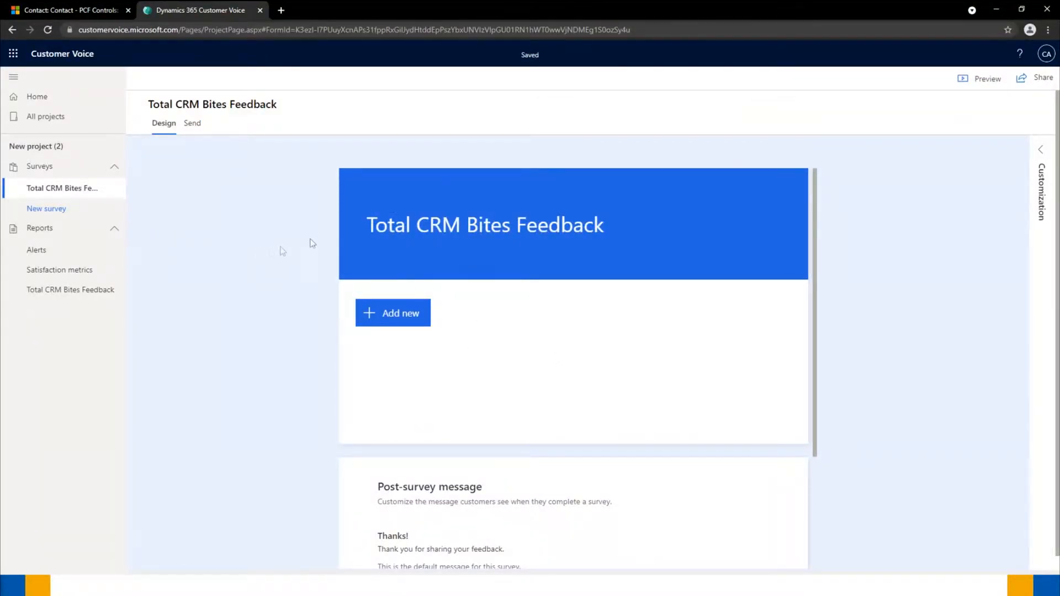
{"action": "mouse_move", "coordinate": [373, 235]}
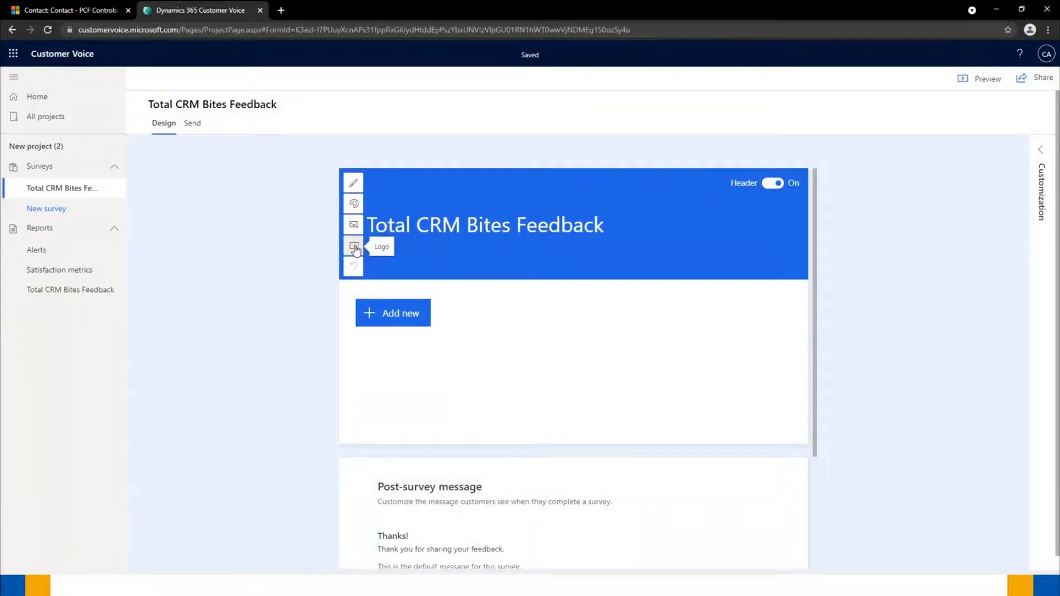
- Upload the Total CRM logo file into the survey header beside the title
{"action": "left_click", "coordinate": [355, 247]}
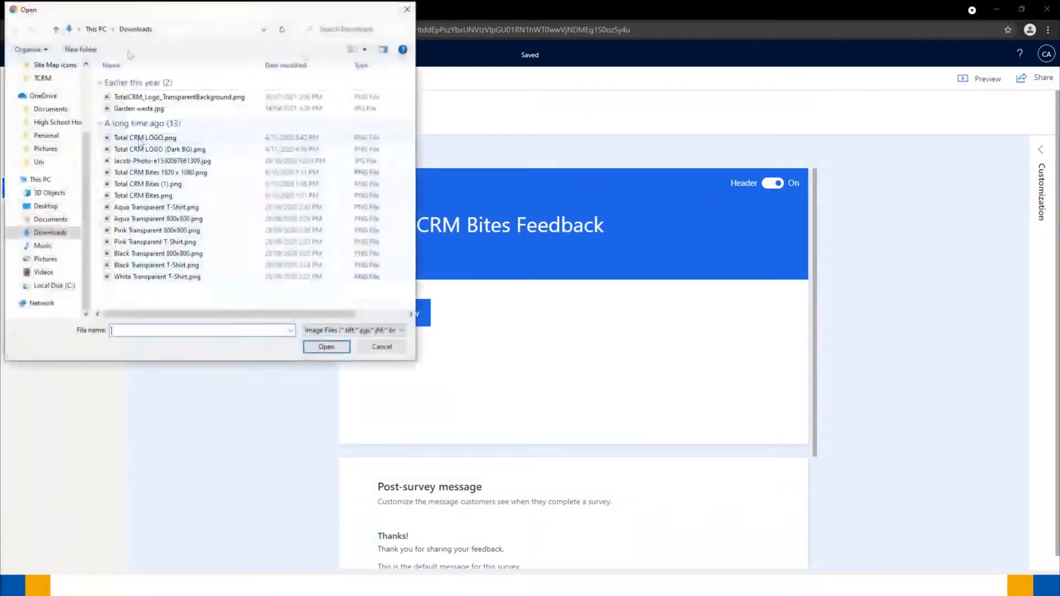
{"action": "left_click_drag", "start_coordinate": [129, 14], "coordinate": [0, 61]}
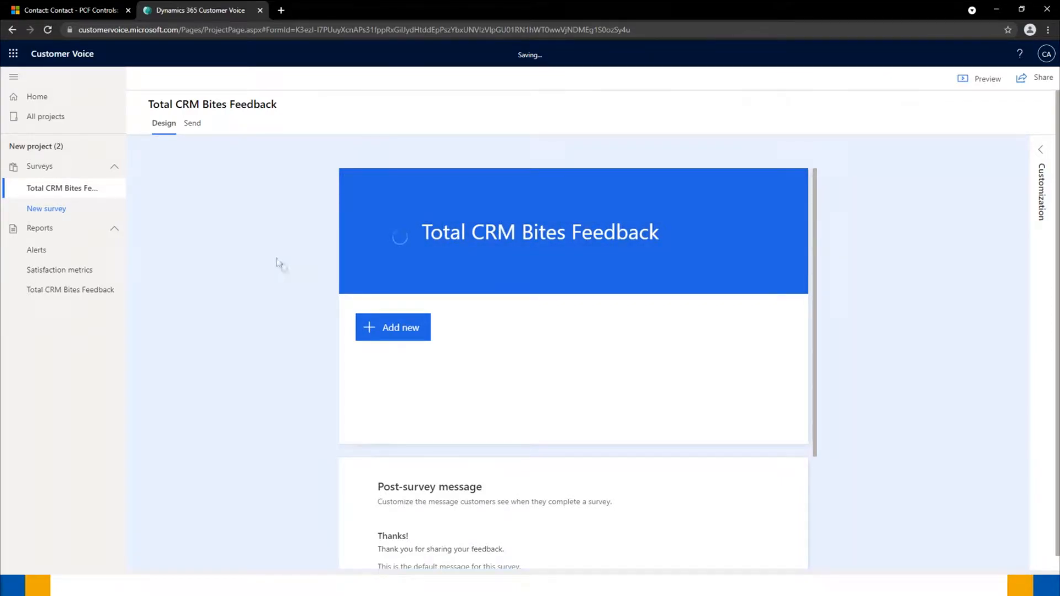
{"action": "mouse_move", "coordinate": [452, 245]}
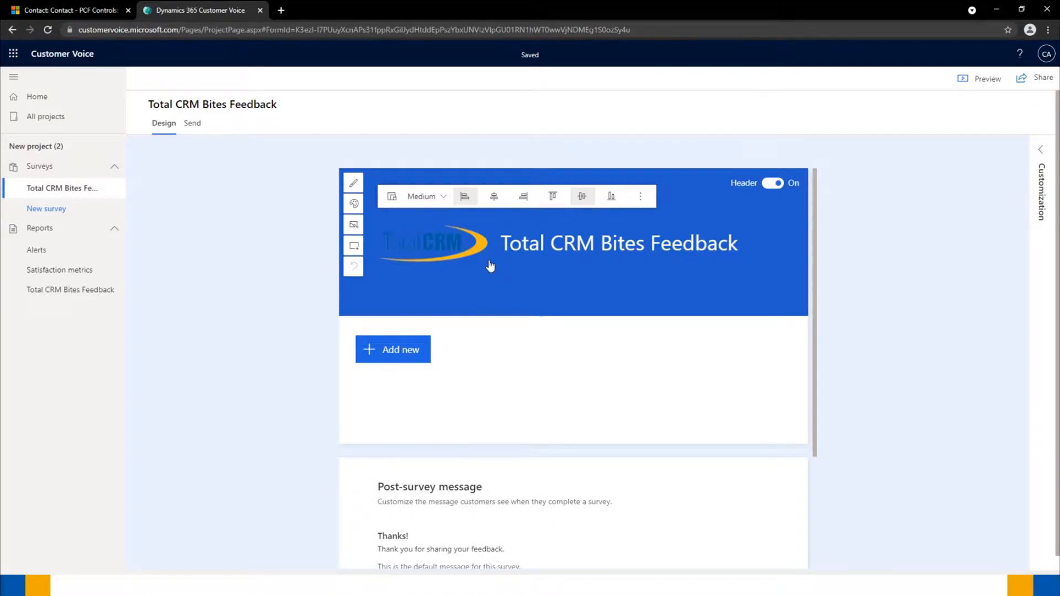
- Use the heart-hands gallery photo as the header background and align the title bottom-left
{"action": "left_click", "coordinate": [353, 227]}
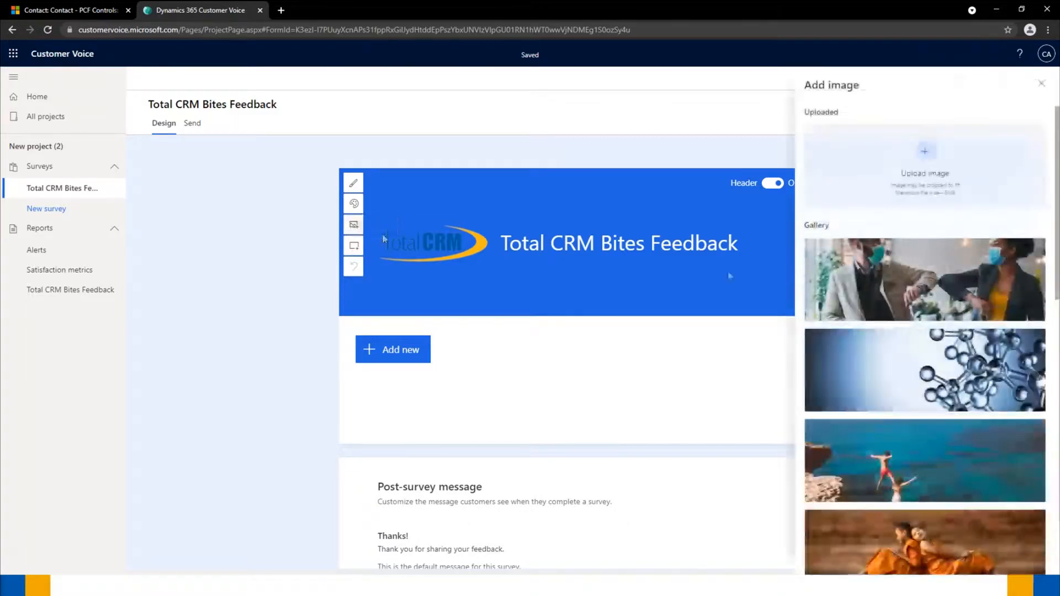
{"action": "scroll", "coordinate": [941, 253], "scroll_direction": "down", "scroll_amount": 2}
{"action": "scroll", "coordinate": [927, 254], "scroll_direction": "down", "scroll_amount": 5}
{"action": "scroll", "coordinate": [905, 254], "scroll_direction": "down", "scroll_amount": 2}
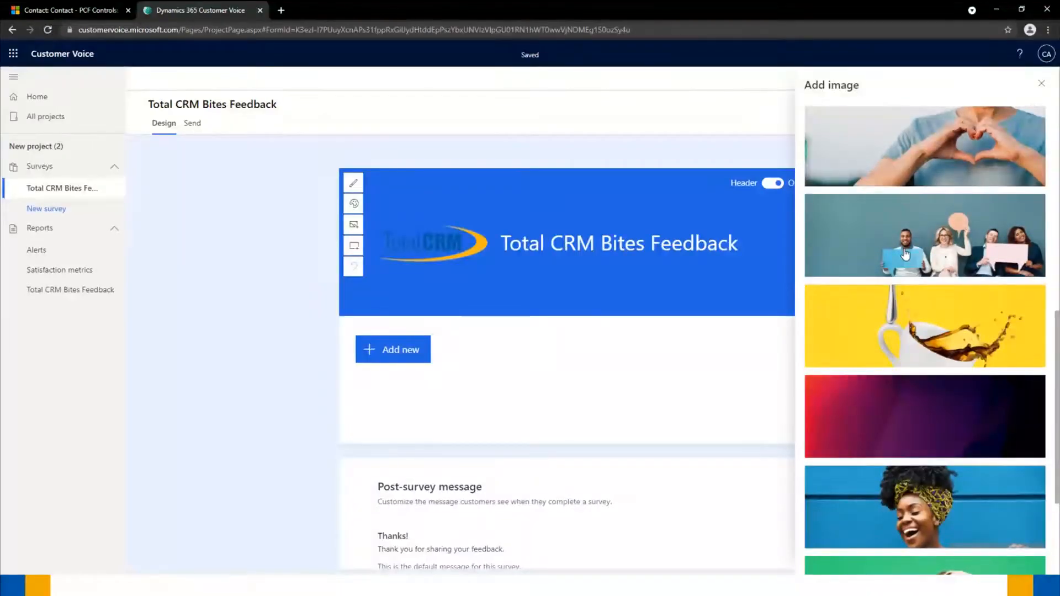
{"action": "scroll", "coordinate": [906, 253], "scroll_direction": "up", "scroll_amount": 7}
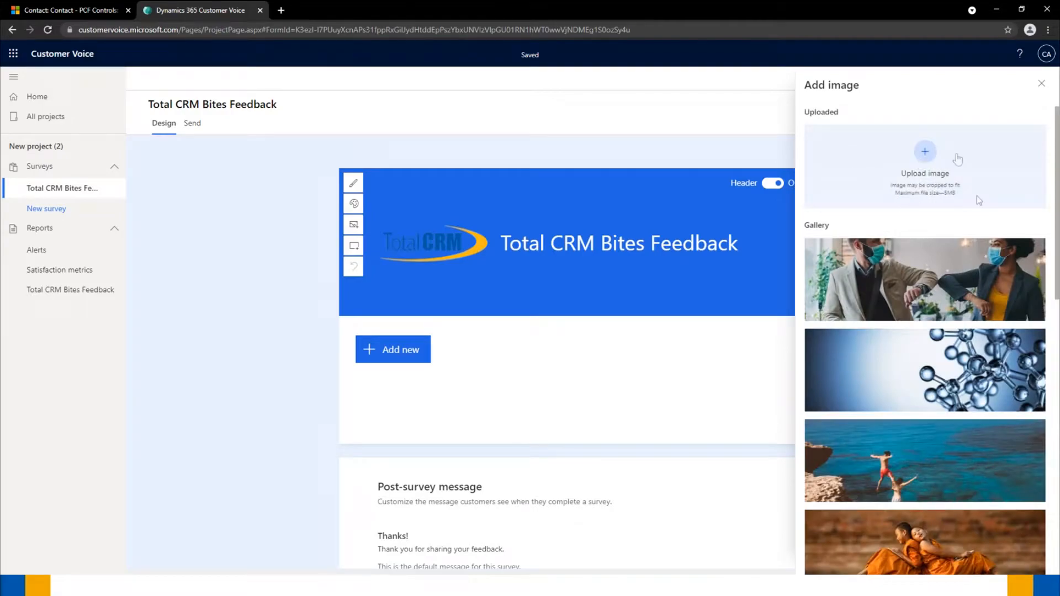
{"action": "scroll", "coordinate": [883, 362], "scroll_direction": "down", "scroll_amount": 5}
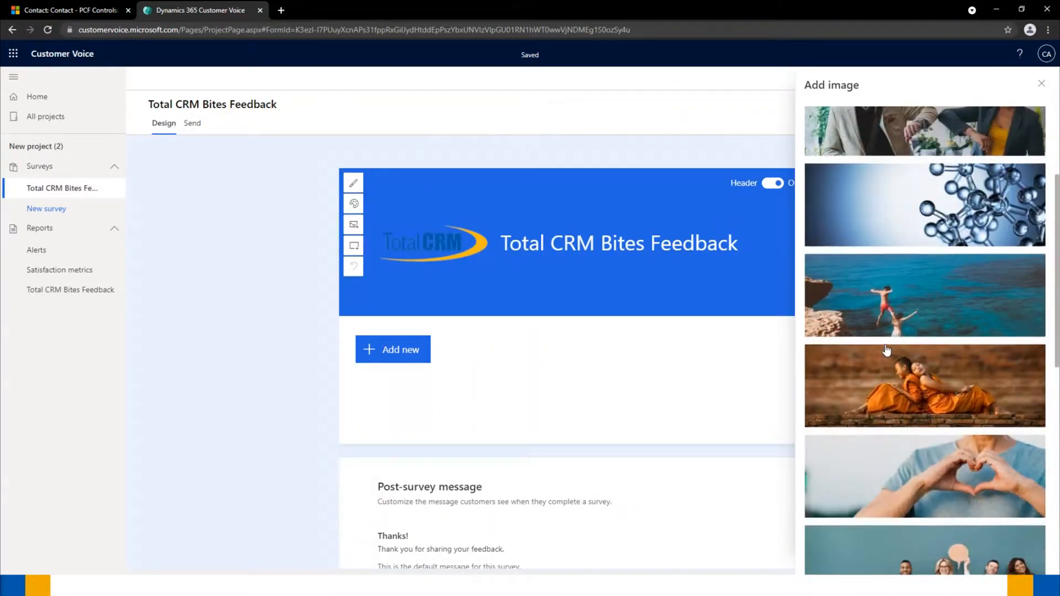
{"action": "left_click", "coordinate": [900, 367]}
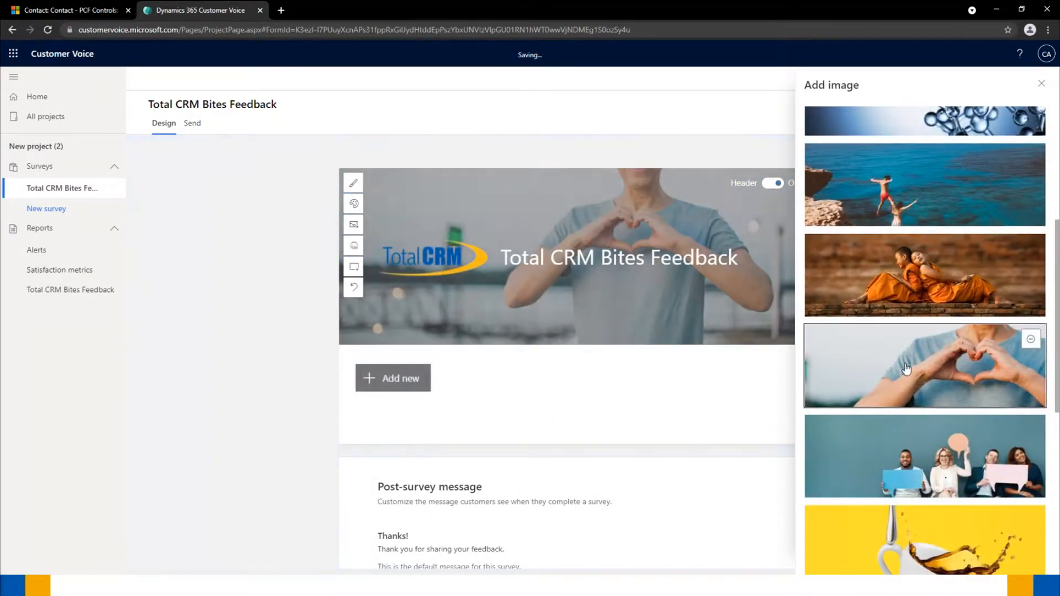
{"action": "left_click", "coordinate": [248, 287]}
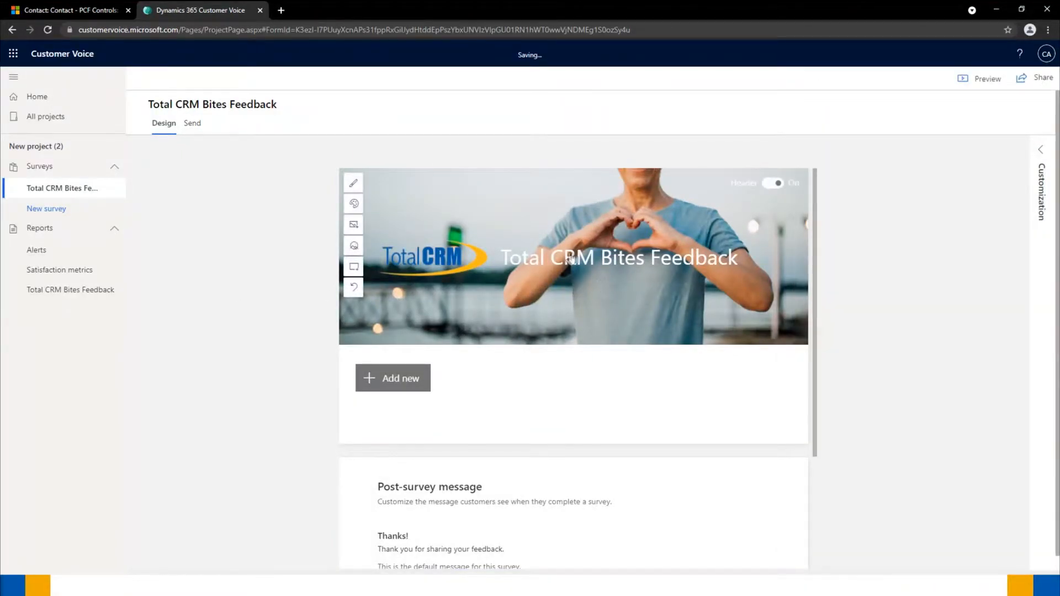
{"action": "mouse_move", "coordinate": [573, 255]}
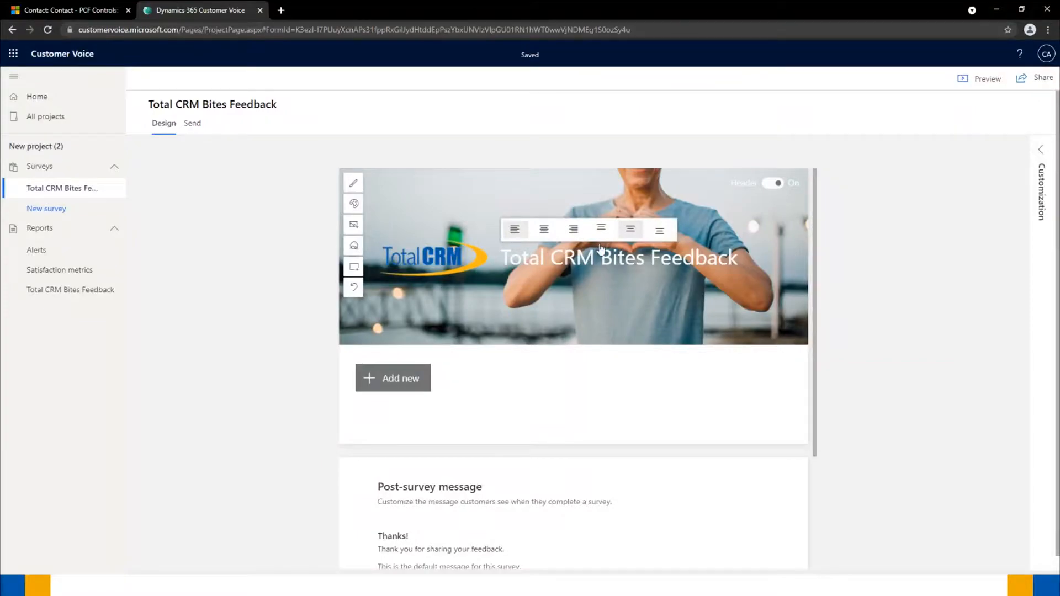
{"action": "left_click", "coordinate": [659, 235]}
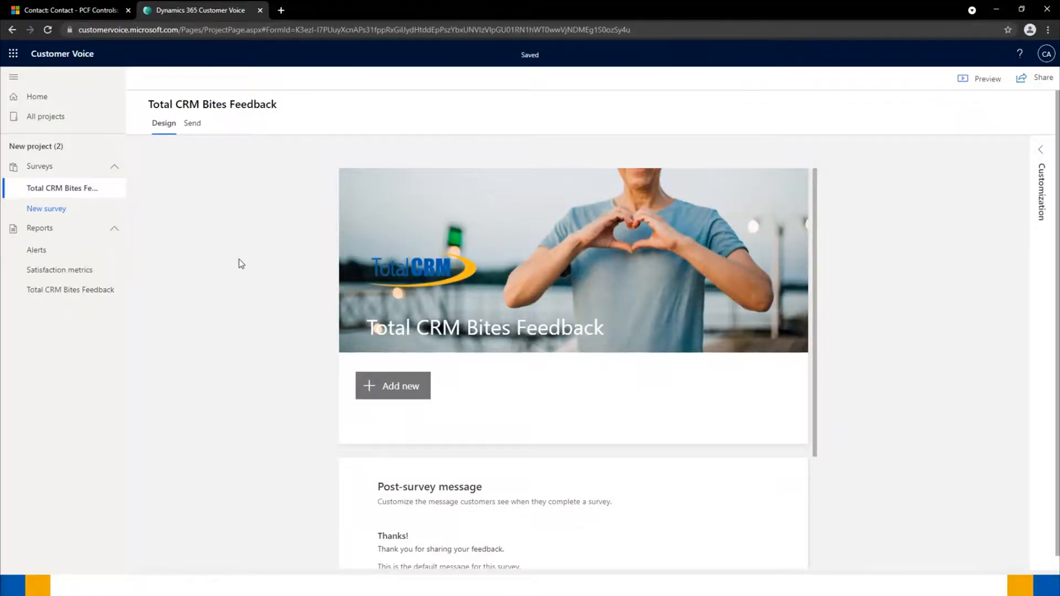
- Show the Add new question types, browse the extra types, and dismiss the recommended questions
{"action": "scroll", "coordinate": [326, 271], "scroll_direction": "down", "scroll_amount": 2}
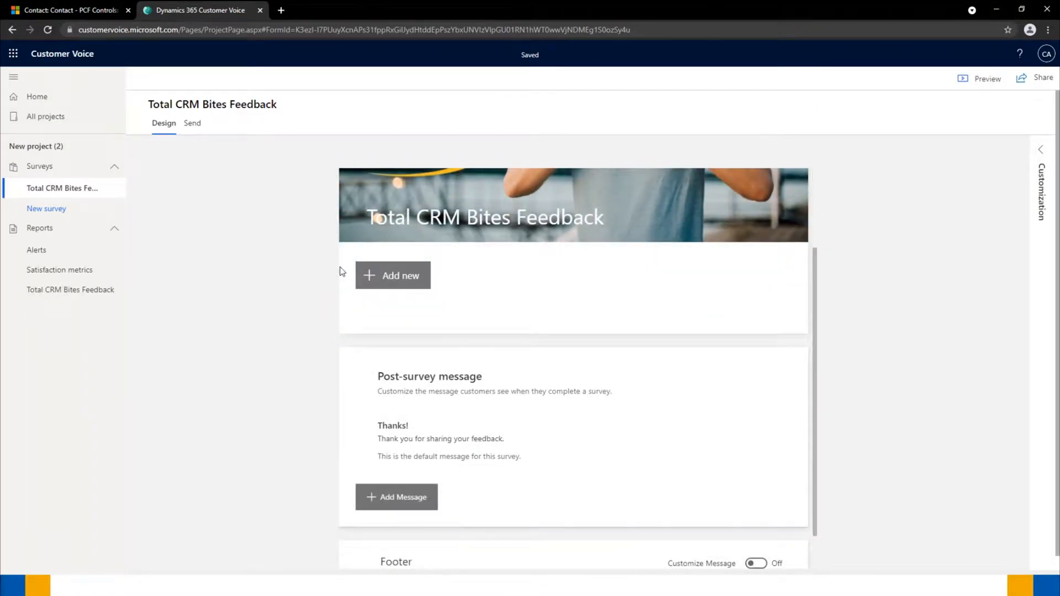
{"action": "left_click", "coordinate": [397, 278]}
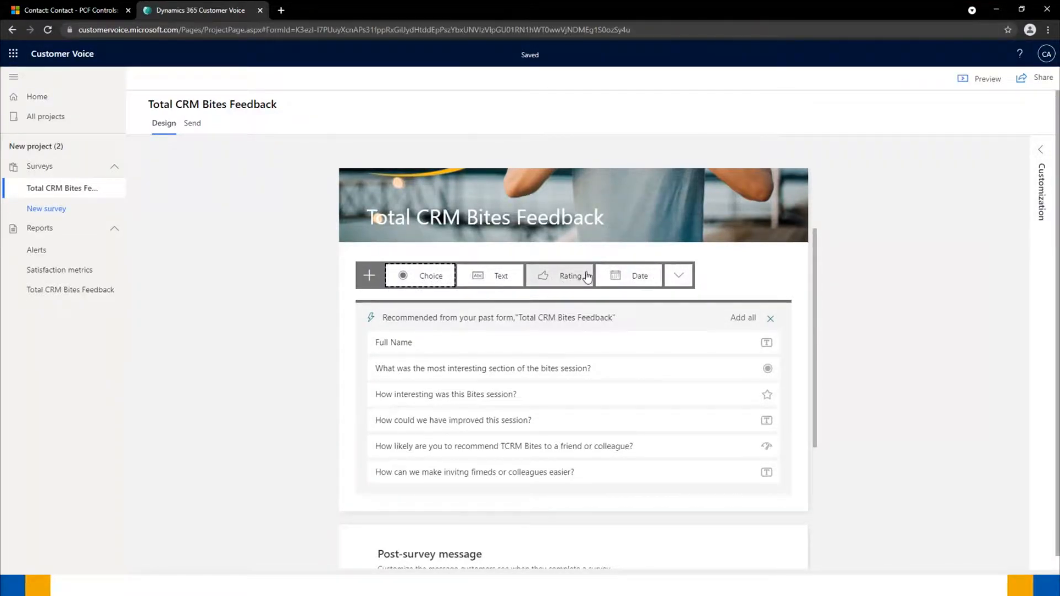
{"action": "left_click", "coordinate": [678, 278]}
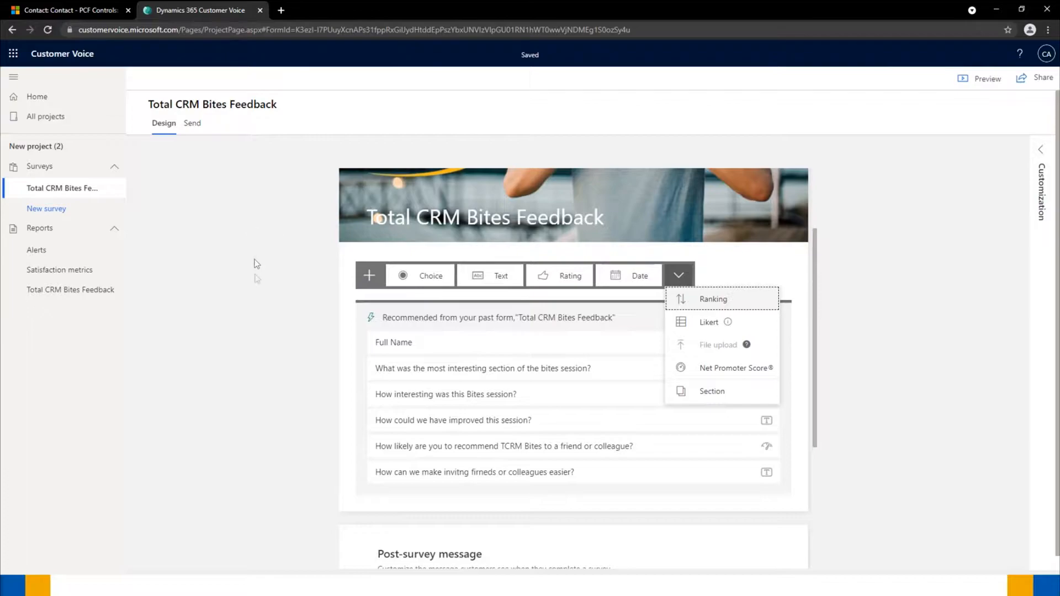
{"action": "left_click", "coordinate": [255, 286]}
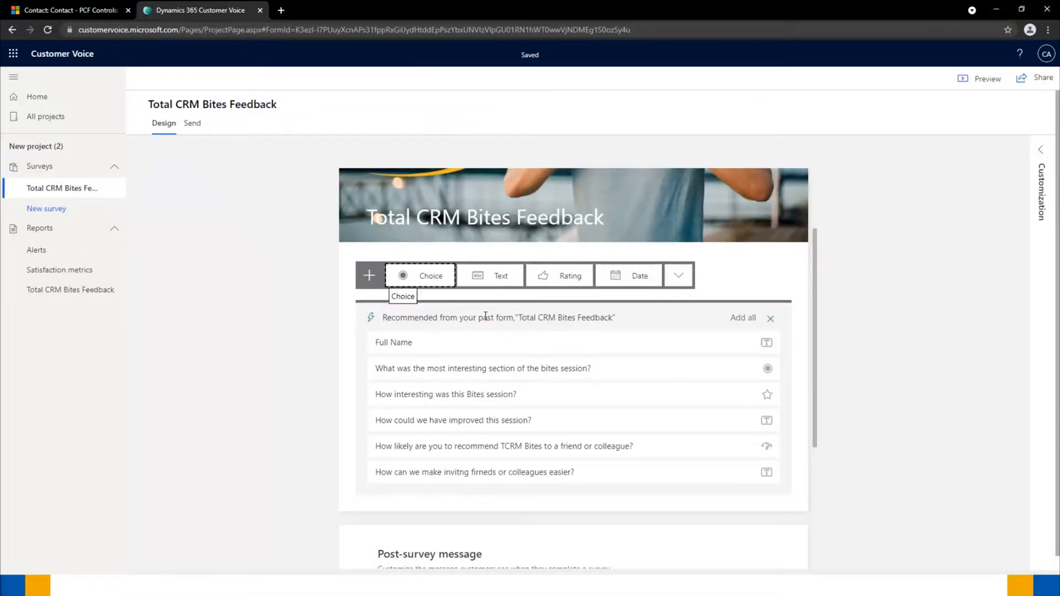
{"action": "left_click", "coordinate": [770, 320]}
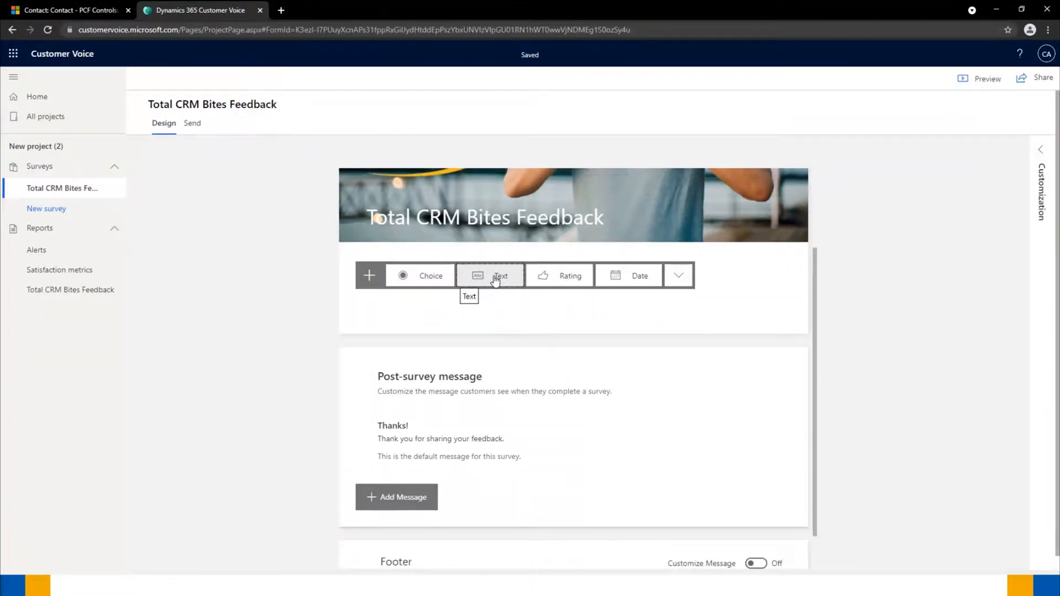
- Add a 'Full Name' text question with a Number / Only number answer restriction
{"action": "left_click", "coordinate": [495, 279]}
{"action": "key", "text": "BackSpace"}
{"action": "type", "text": "Full Name"}
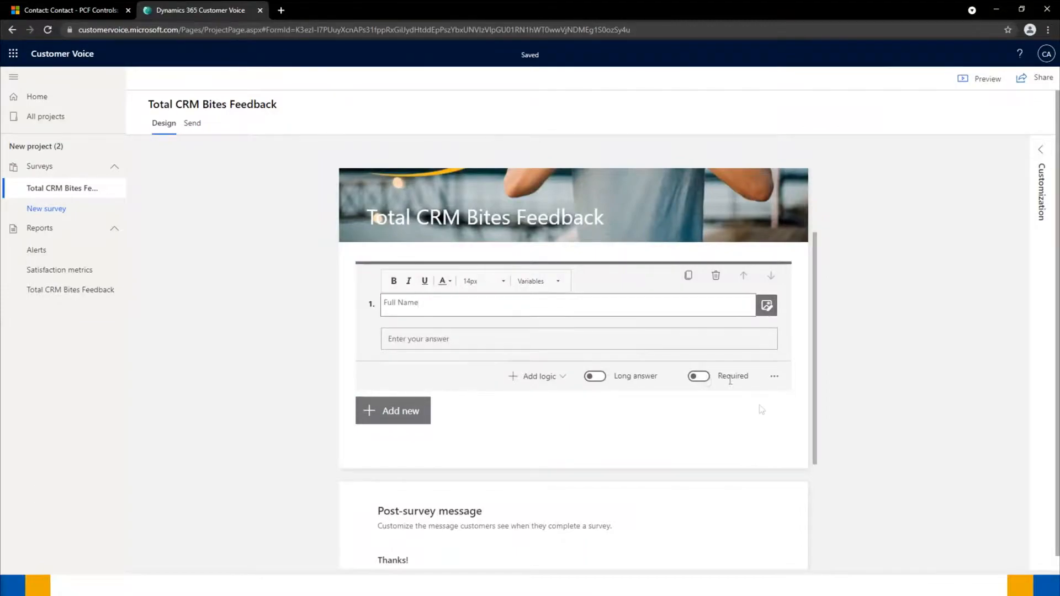
{"action": "left_click", "coordinate": [774, 376]}
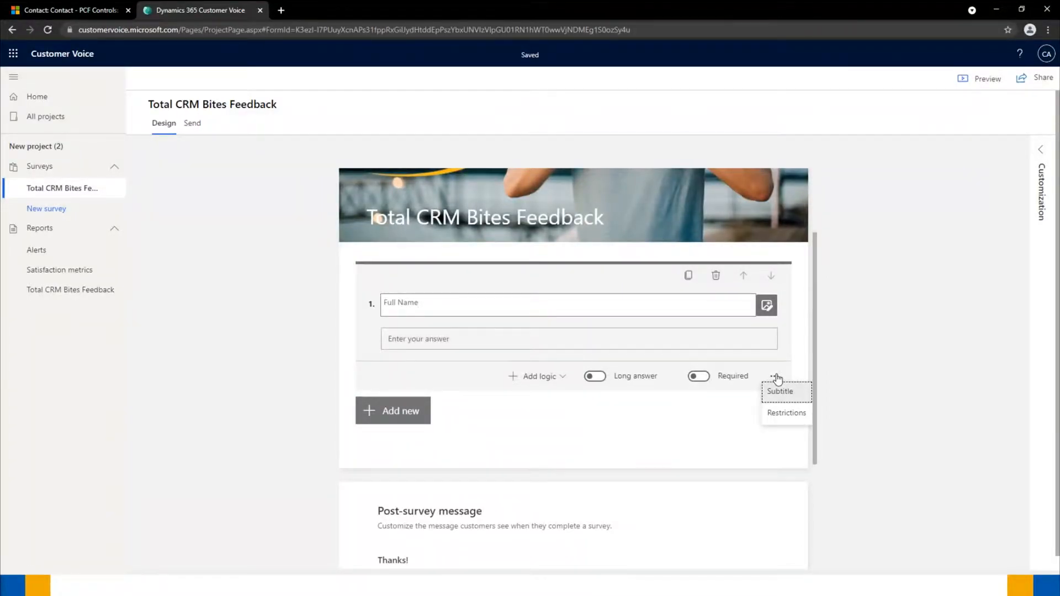
{"action": "left_click", "coordinate": [789, 415]}
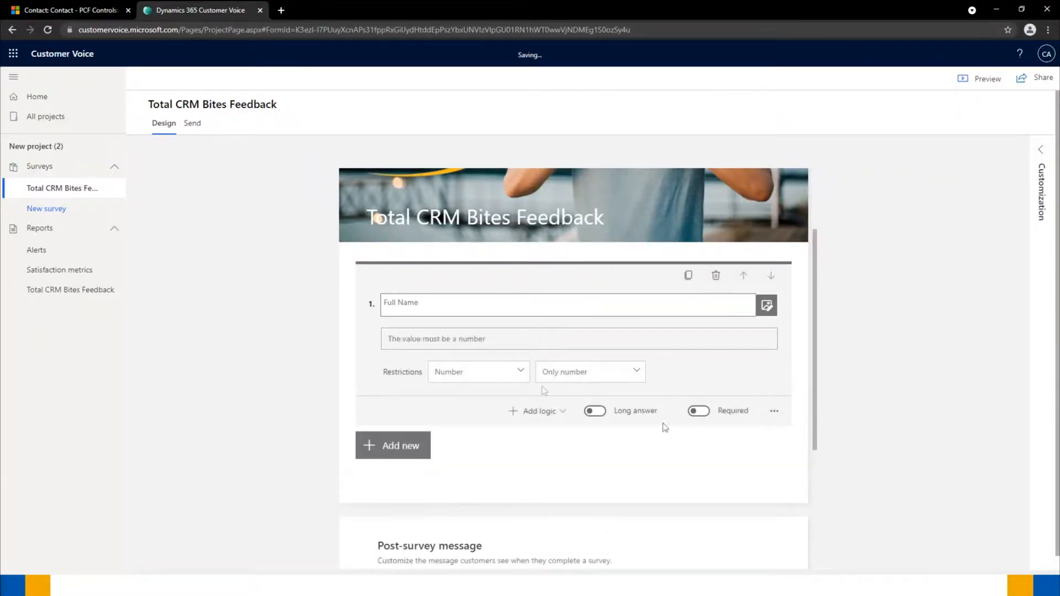
{"action": "left_click", "coordinate": [485, 373]}
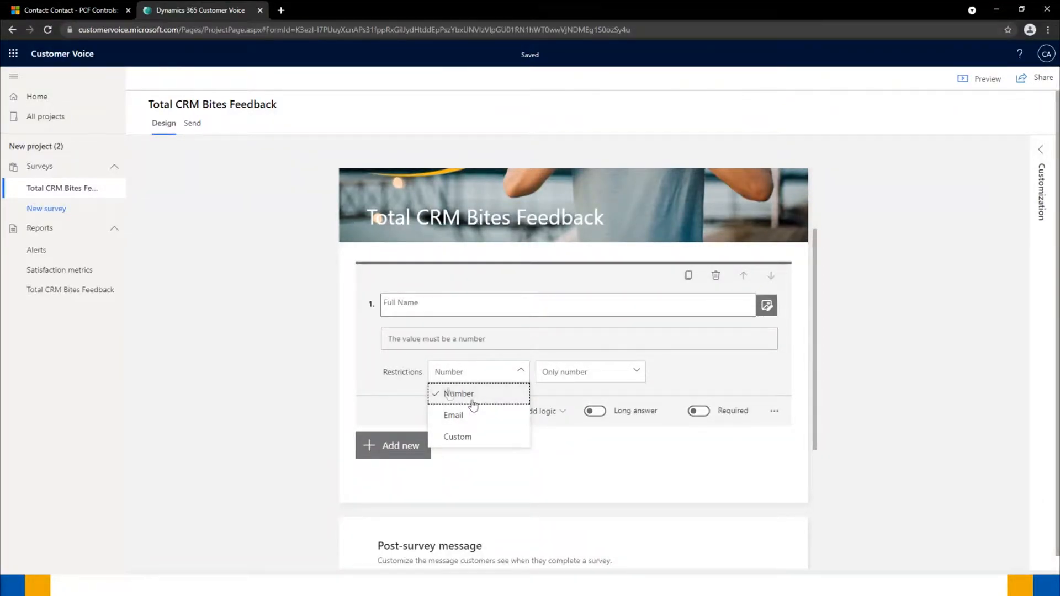
{"action": "left_click", "coordinate": [876, 371]}
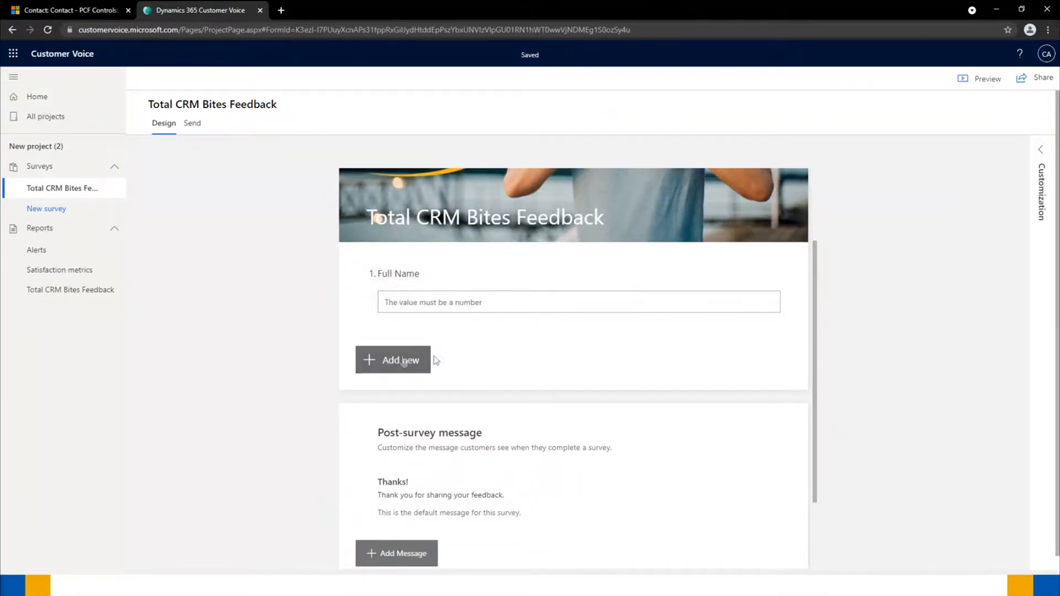
- Add a choice question with Option 1 and Option 2, toggling Drop-down on and back off
{"action": "left_click", "coordinate": [393, 364]}
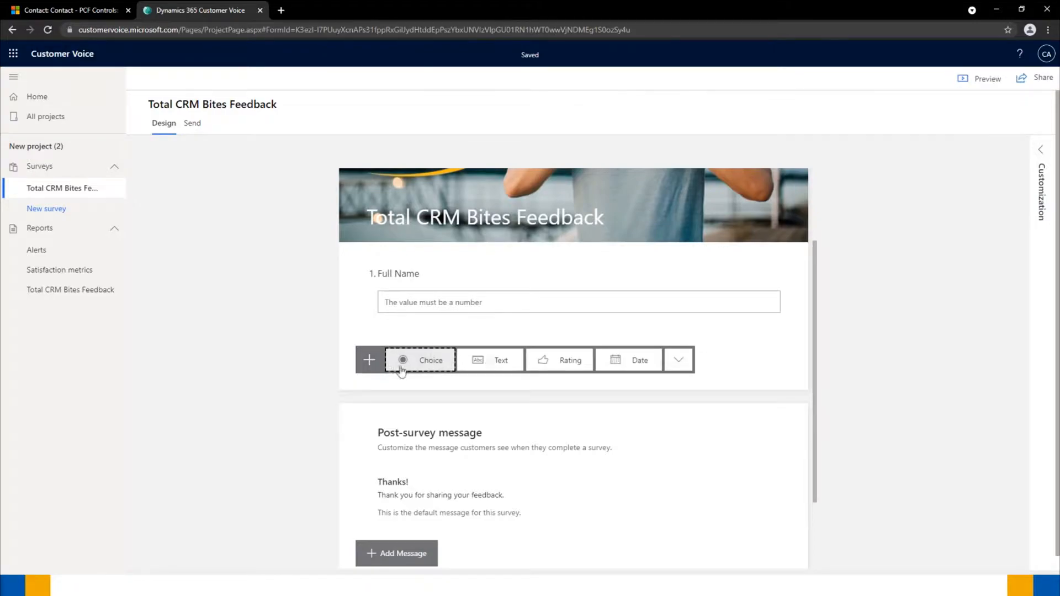
{"action": "left_click", "coordinate": [417, 364]}
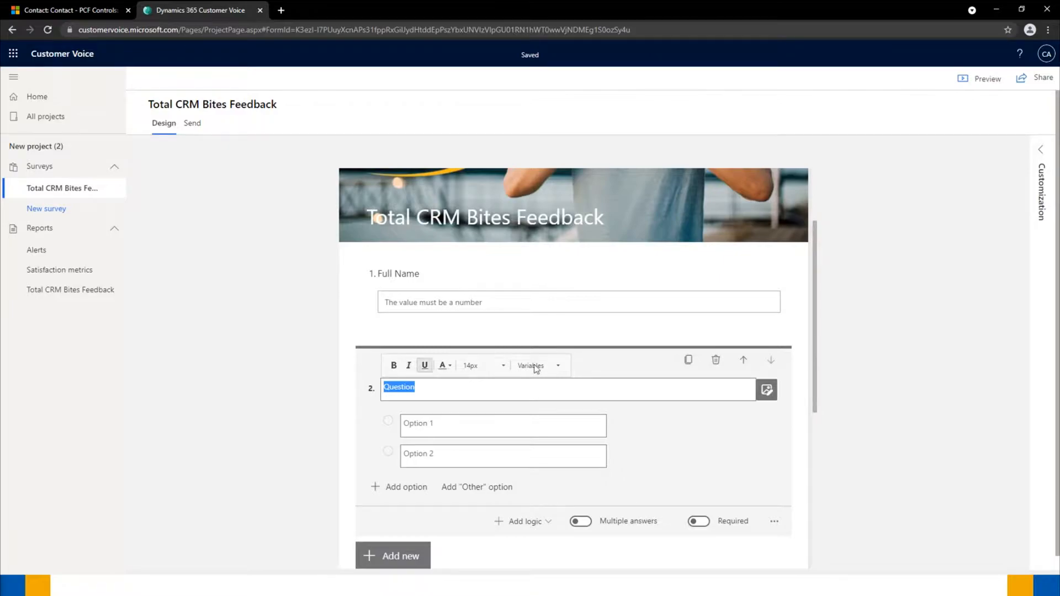
{"action": "left_click", "coordinate": [774, 525]}
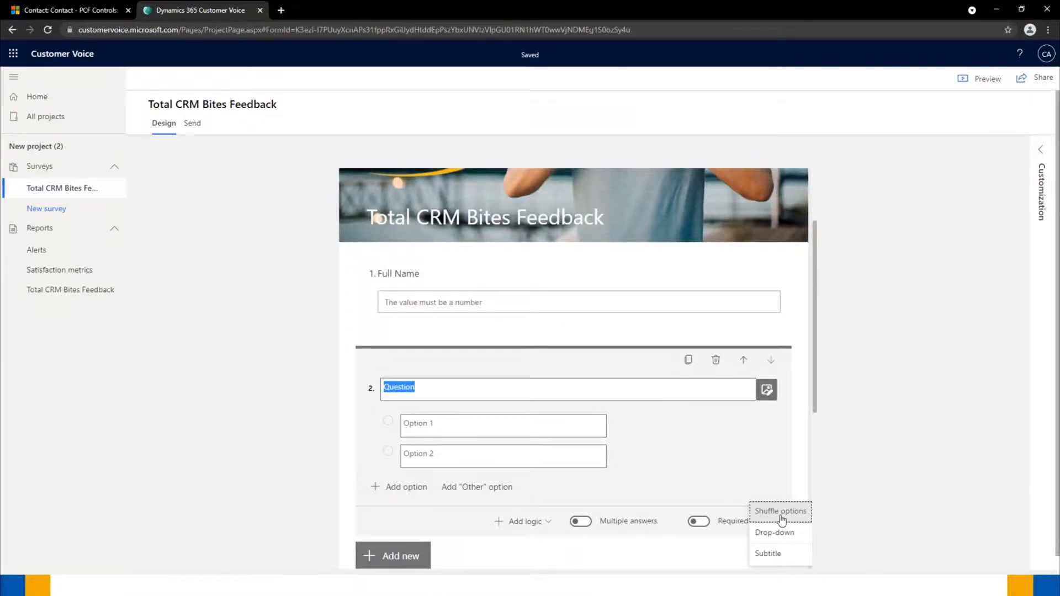
{"action": "left_click", "coordinate": [782, 532]}
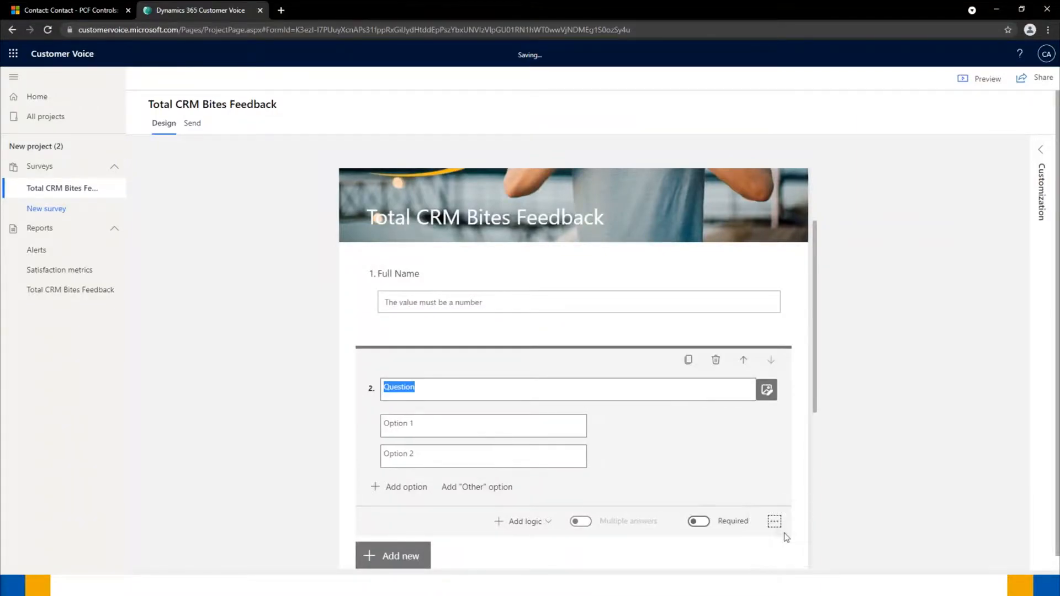
{"action": "left_click", "coordinate": [774, 521]}
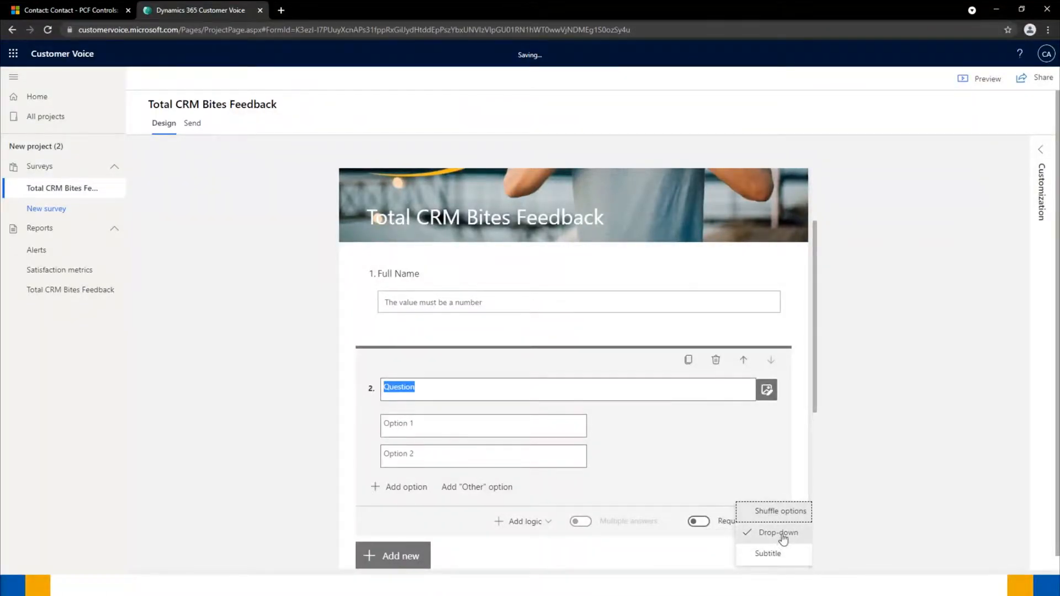
{"action": "left_click", "coordinate": [782, 534]}
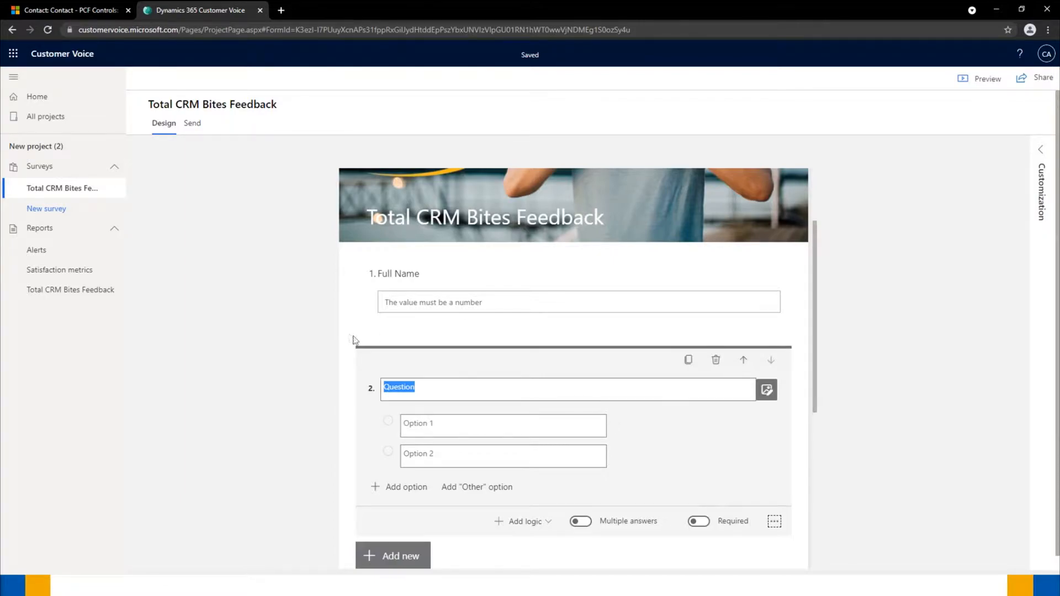
- Title question 2 'What was section of the Bites session' with options Creating, Sending and Viewing a survey
{"action": "mouse_move", "coordinate": [428, 386]}
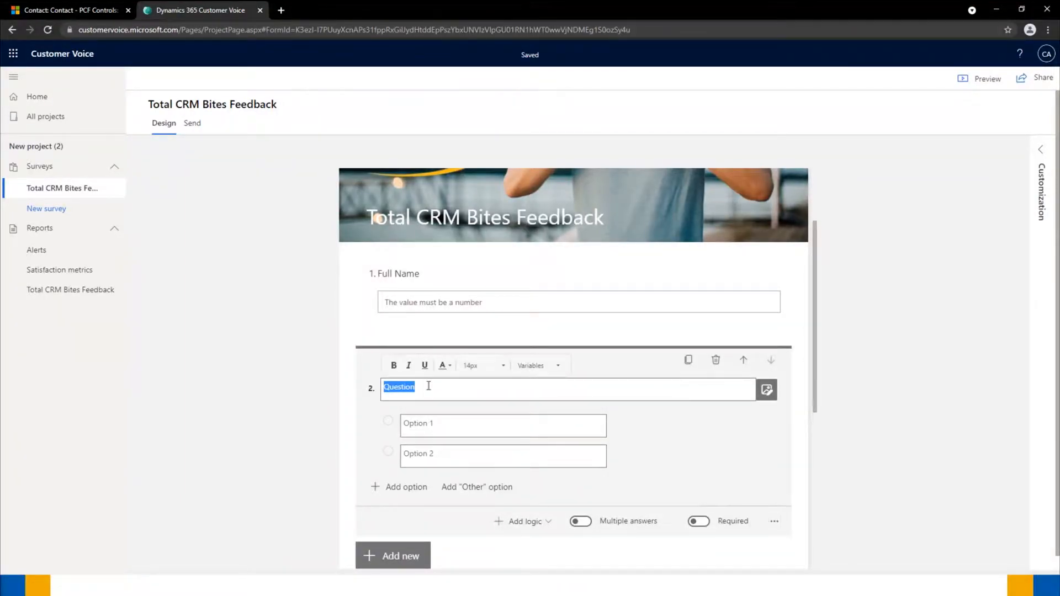
{"action": "type", "text": "What was section of"}
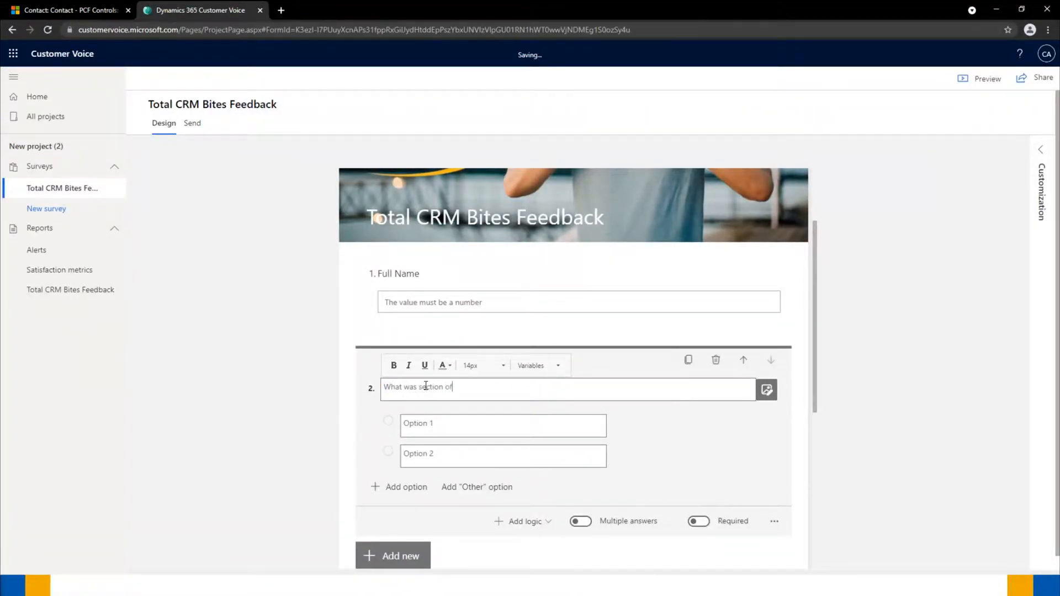
{"action": "type", "text": " the Biutes S"}
{"action": "type", "text": "ession"}
{"action": "left_click", "coordinate": [442, 423]}
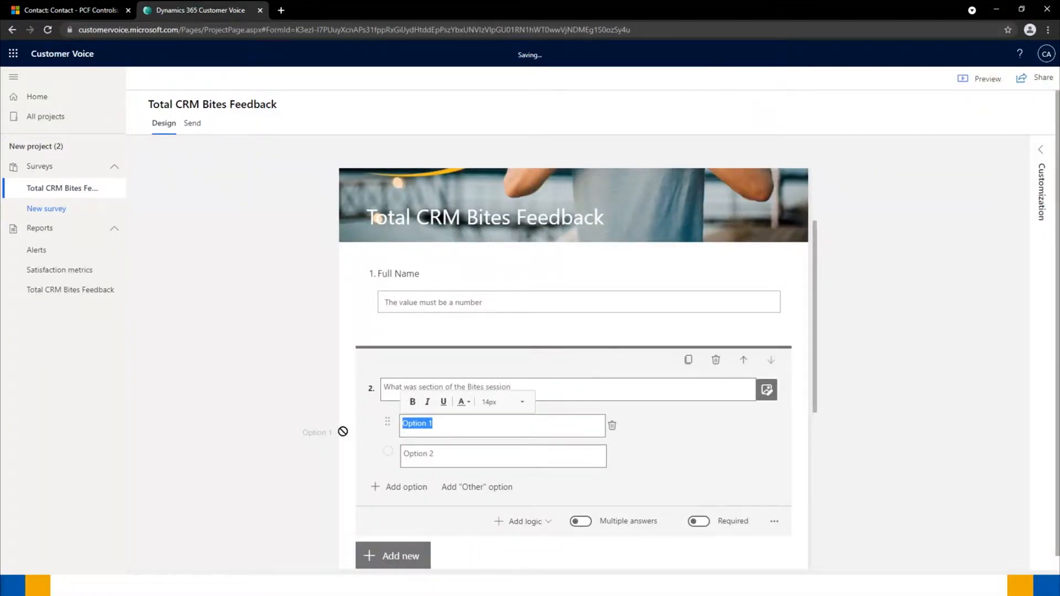
{"action": "type", "text": "Creating a survey"}
{"action": "left_click", "coordinate": [444, 454]}
{"action": "type", "text": "Sending a survey"}
{"action": "left_click", "coordinate": [405, 487]}
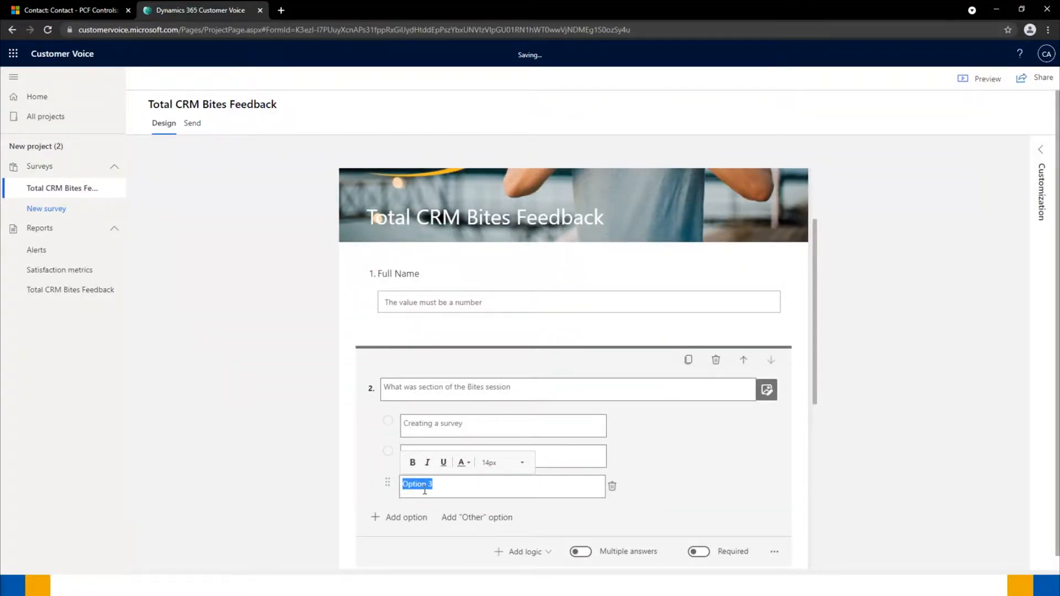
{"action": "type", "text": "Viewing a survbe"}
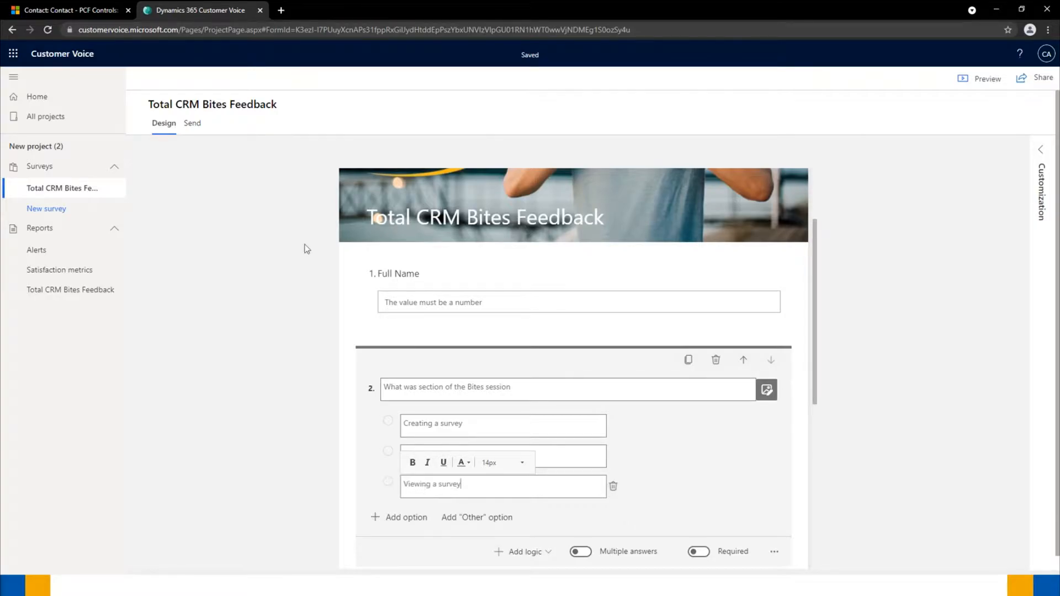
{"action": "left_click", "coordinate": [265, 455]}
{"action": "scroll", "coordinate": [265, 456], "scroll_direction": "down", "scroll_amount": 1}
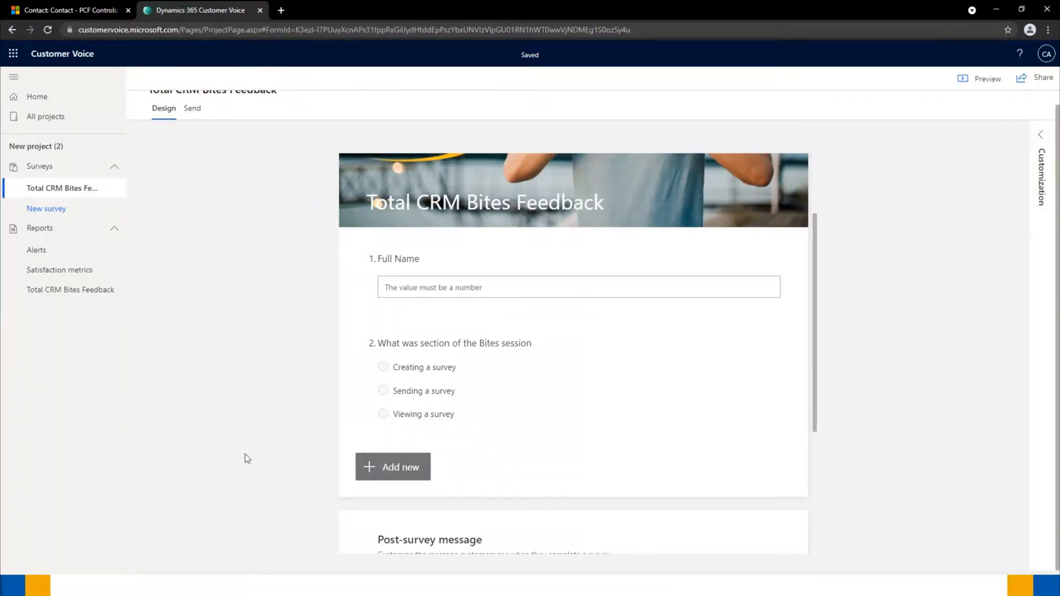
- Add a five-star rating question titled 'How interesting was the Bites session'
{"action": "left_click", "coordinate": [369, 466]}
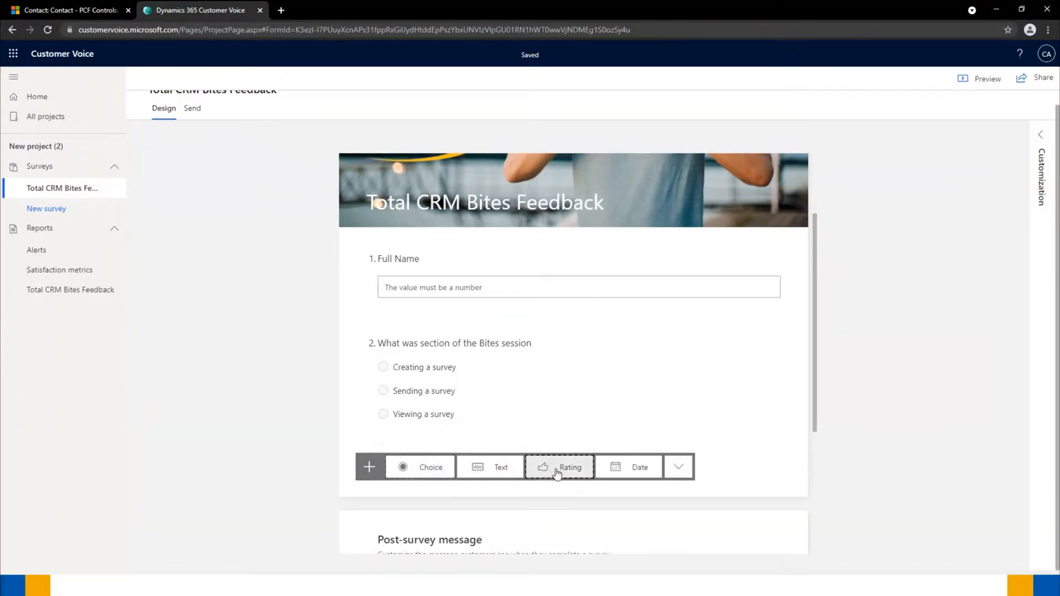
{"action": "left_click", "coordinate": [552, 472]}
{"action": "type", "text": "How in"}
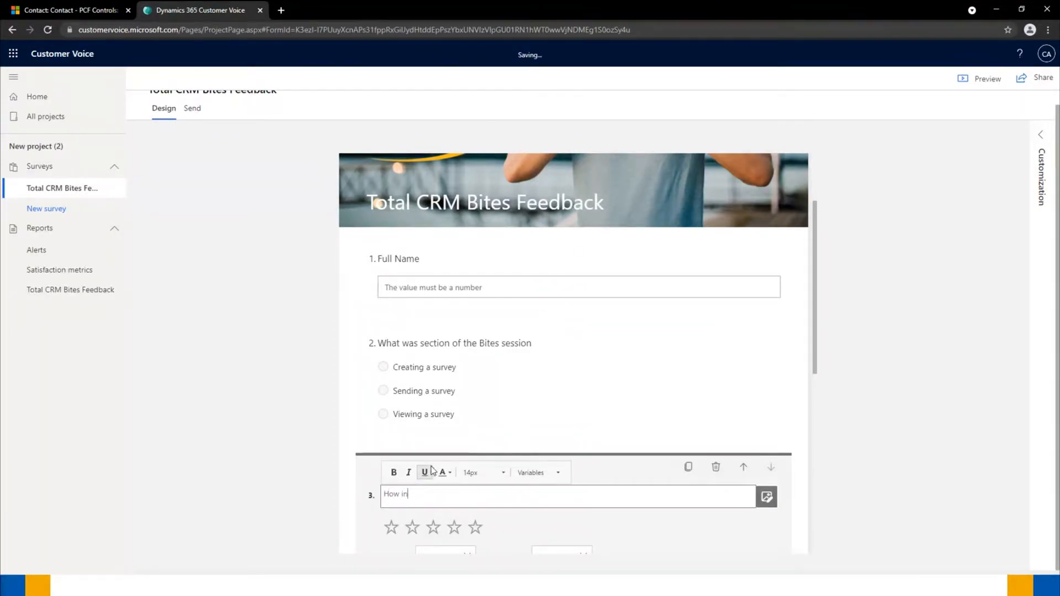
{"action": "type", "text": "teresting was the Bites session"}
{"action": "left_click", "coordinate": [268, 450]}
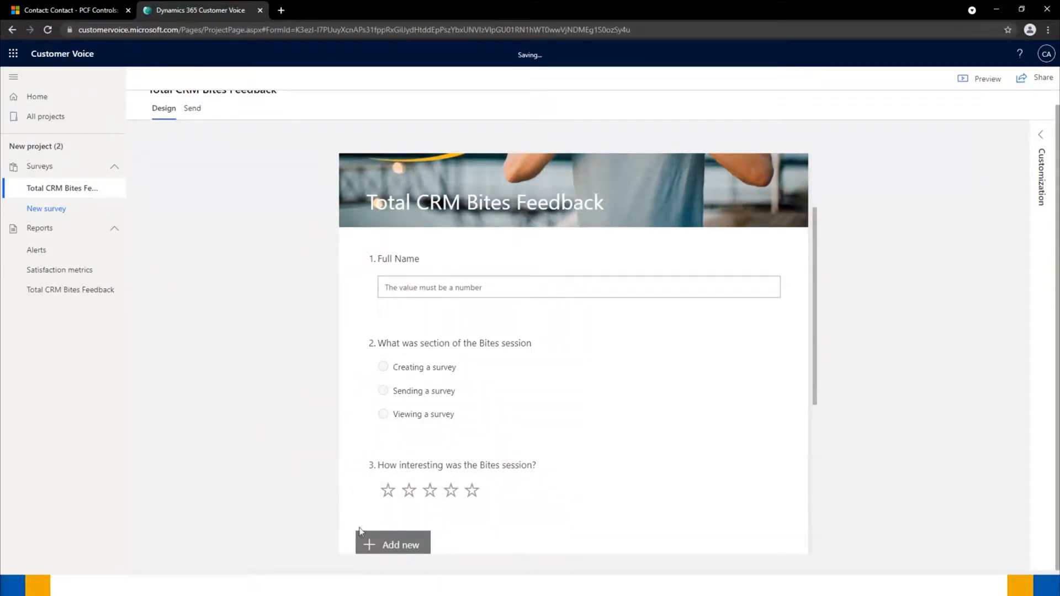
{"action": "scroll", "coordinate": [359, 531], "scroll_direction": "down", "scroll_amount": 2}
{"action": "left_click", "coordinate": [391, 434]}
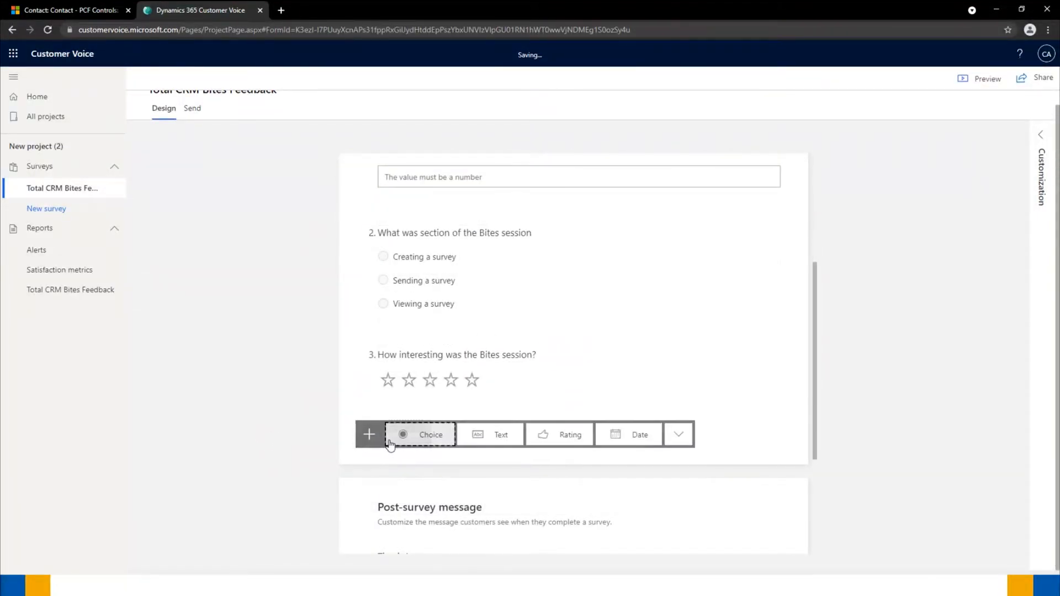
- Add text question 'How could we have improved this session?' and start its display logic
{"action": "left_click", "coordinate": [493, 437]}
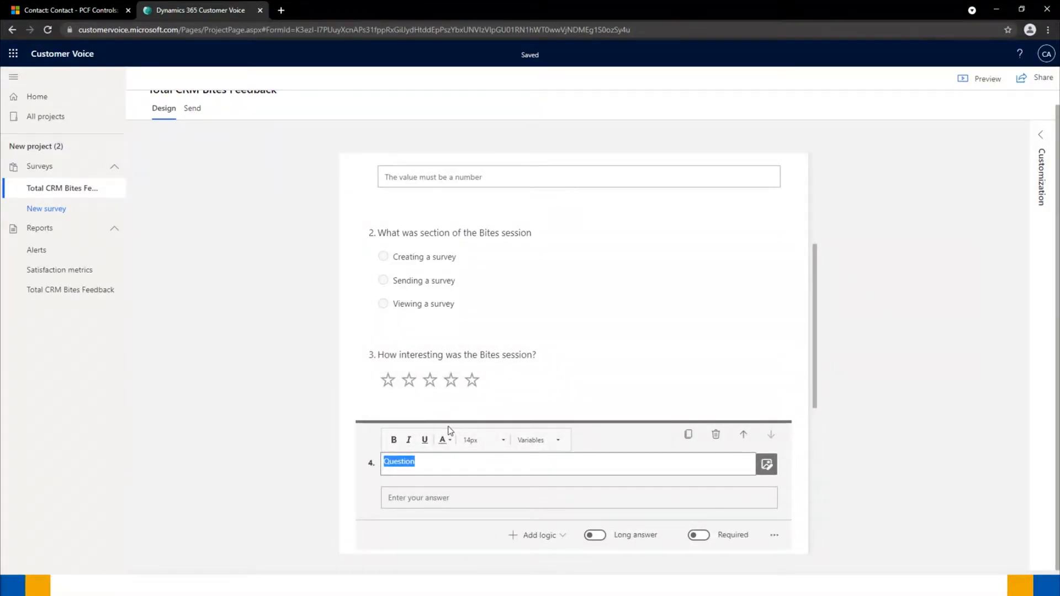
{"action": "type", "text": "How could we have "}
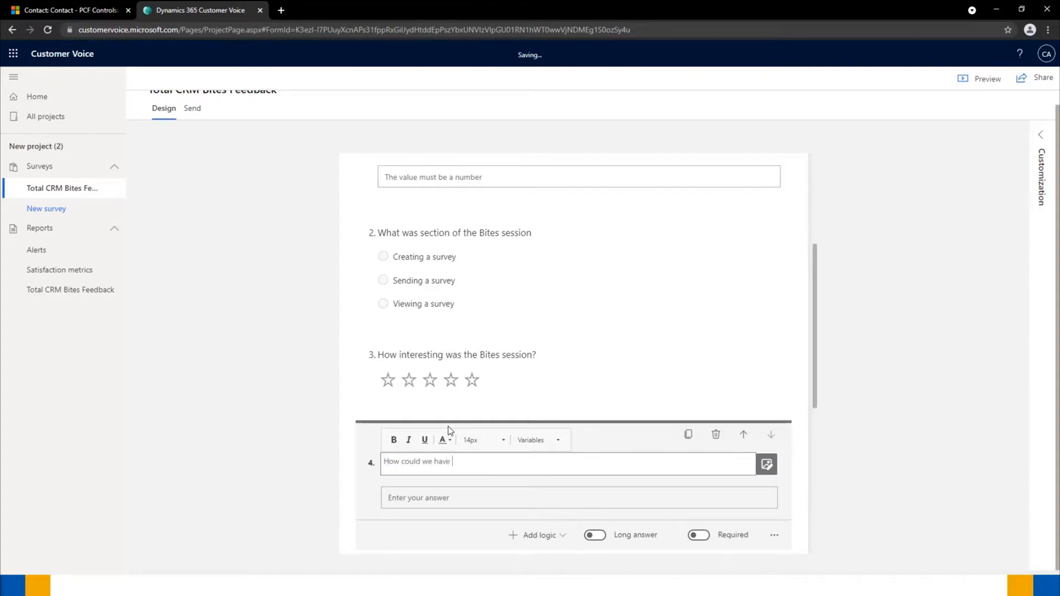
{"action": "type", "text": "improved this session?"}
{"action": "scroll", "coordinate": [438, 348], "scroll_direction": "down", "scroll_amount": 2}
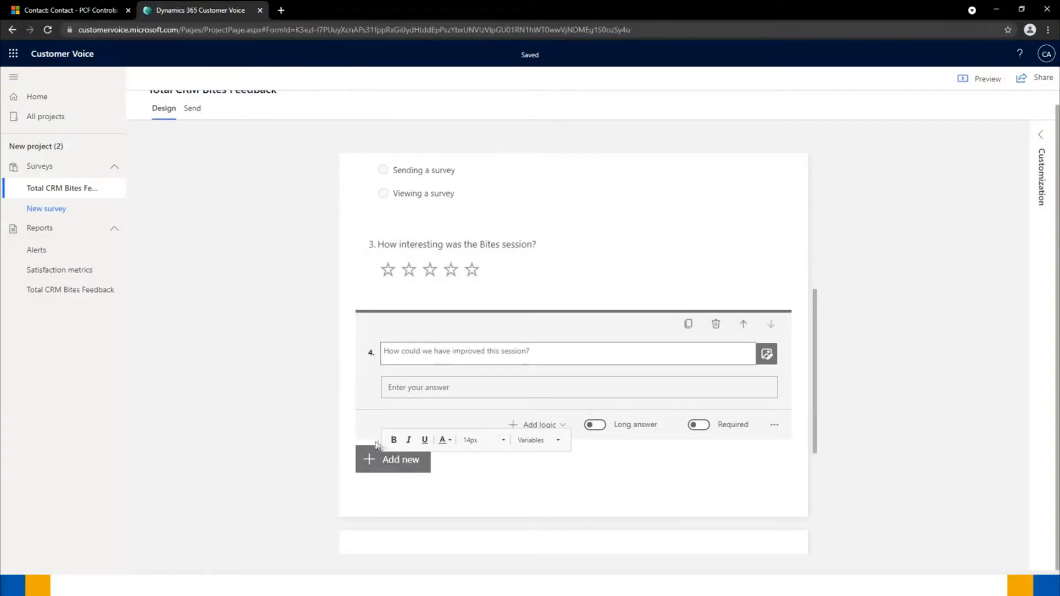
{"action": "left_click", "coordinate": [530, 426]}
{"action": "left_click", "coordinate": [533, 442]}
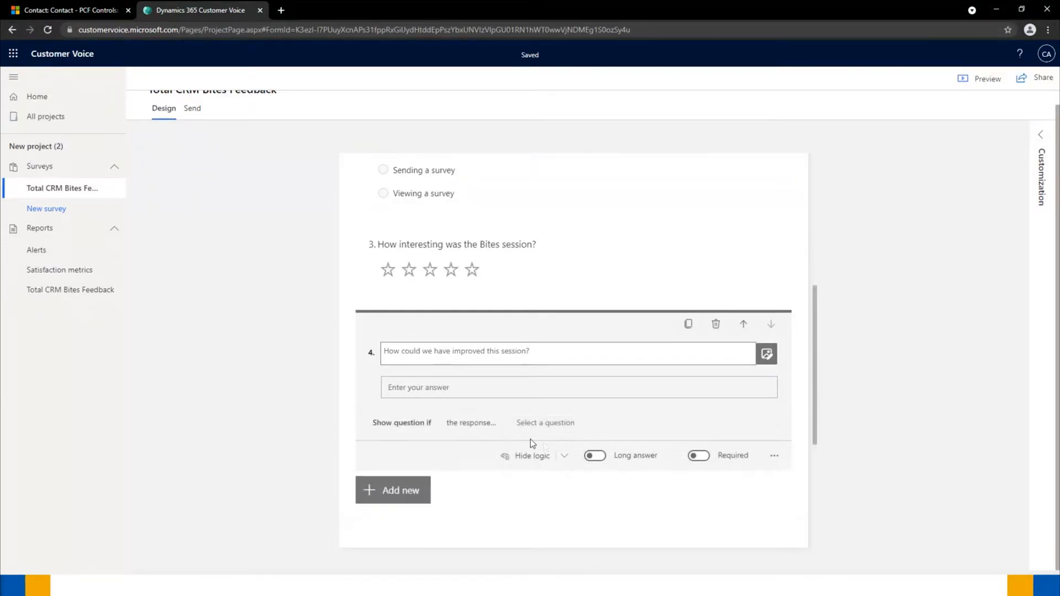
- Show question 4 only when question 3's rating is less than 4, and turn on Long answer
{"action": "left_click", "coordinate": [502, 425]}
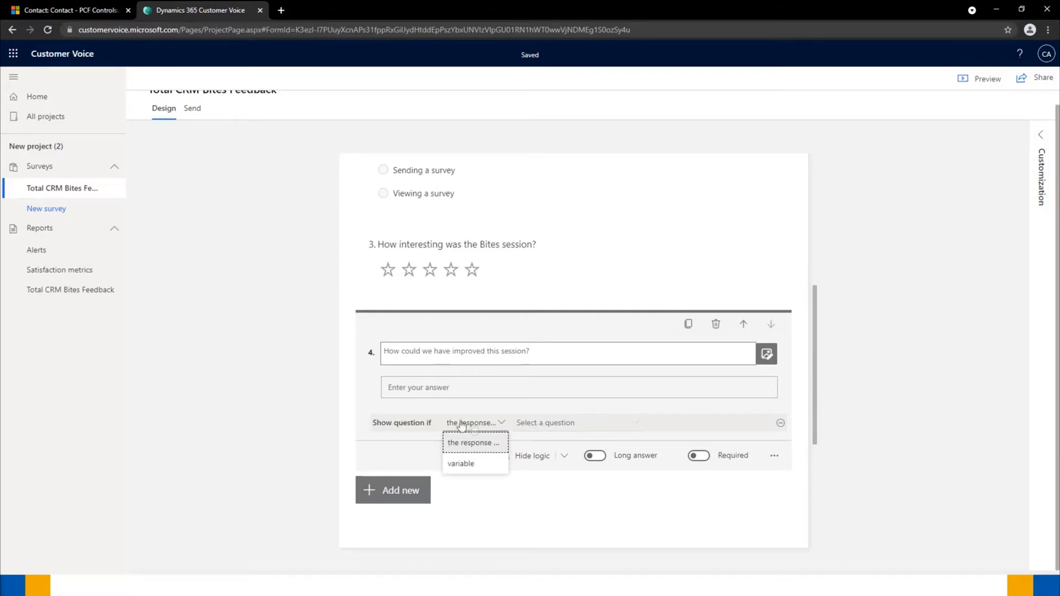
{"action": "left_click", "coordinate": [539, 425]}
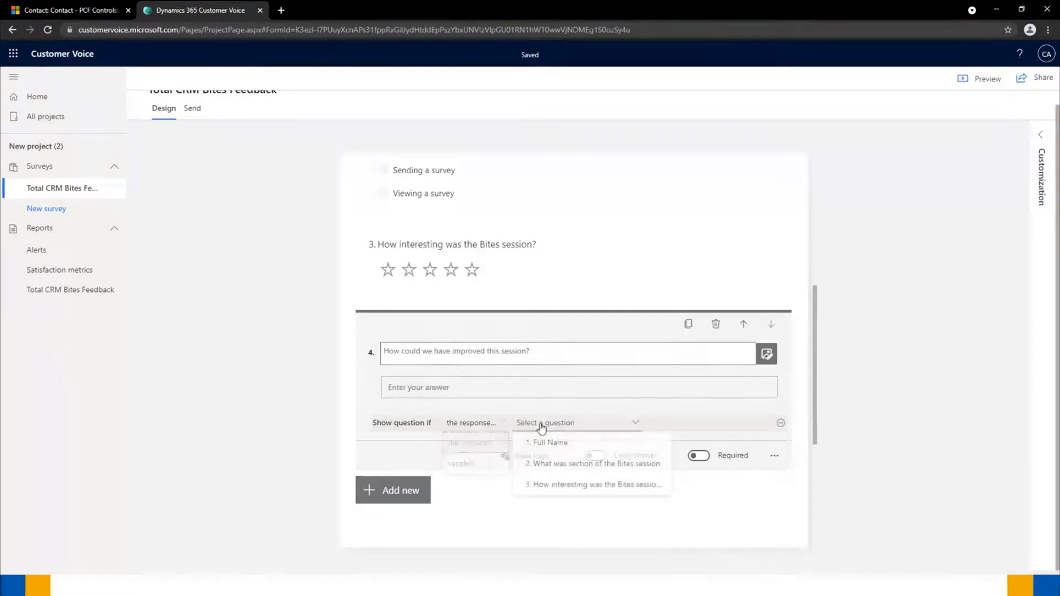
{"action": "left_click", "coordinate": [573, 485]}
{"action": "left_click", "coordinate": [676, 428]}
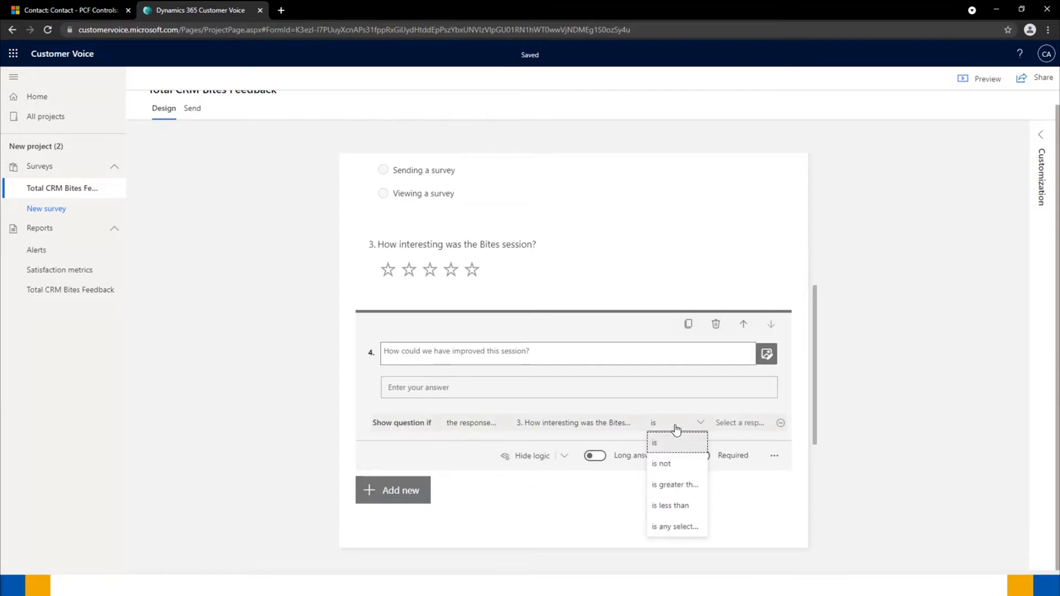
{"action": "left_click", "coordinate": [673, 505]}
{"action": "left_click", "coordinate": [743, 427]}
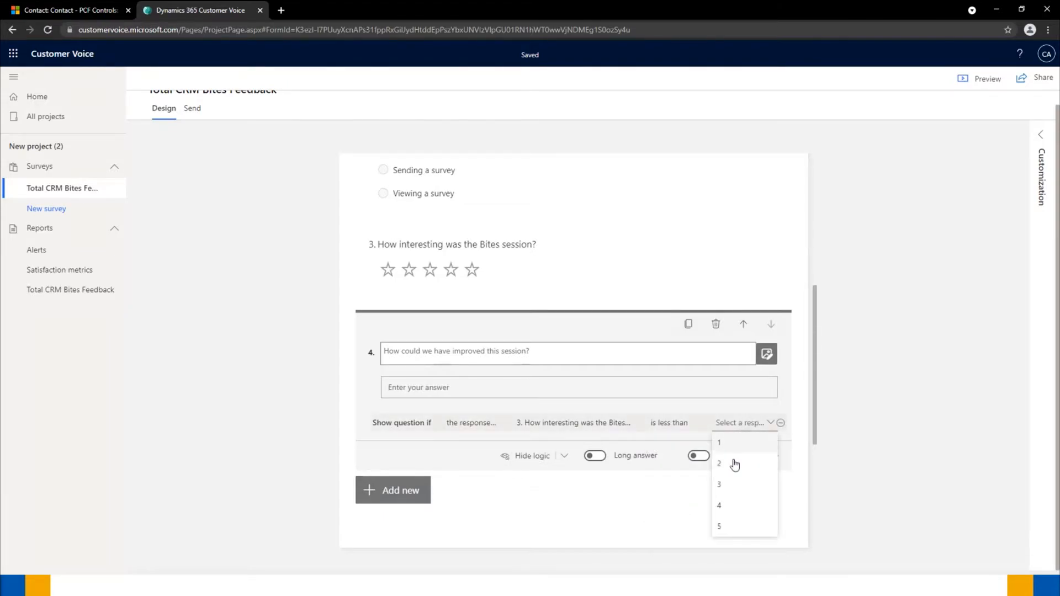
{"action": "left_click", "coordinate": [722, 504]}
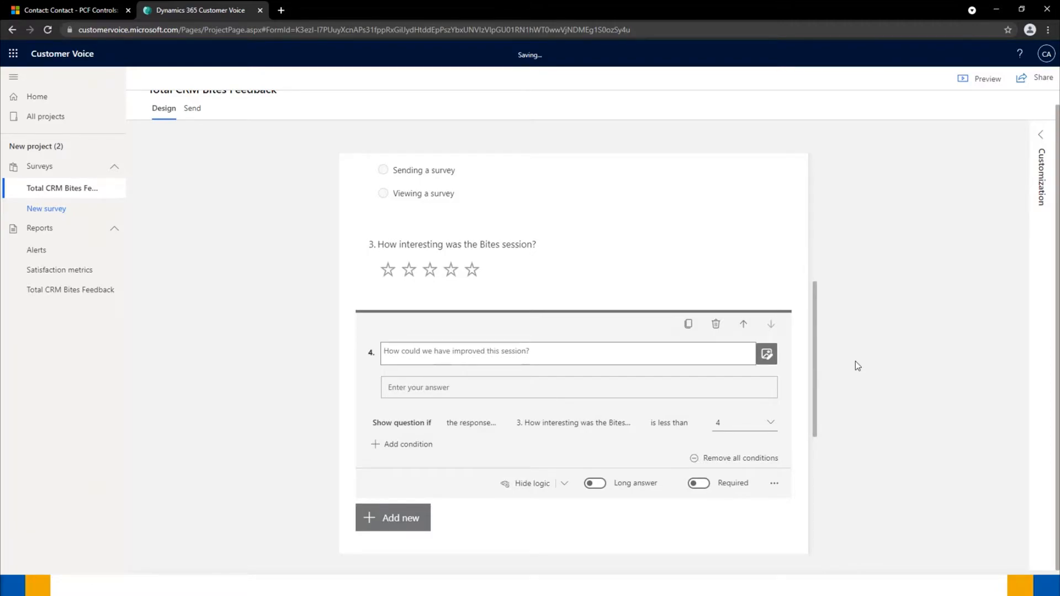
{"action": "left_click", "coordinate": [592, 485]}
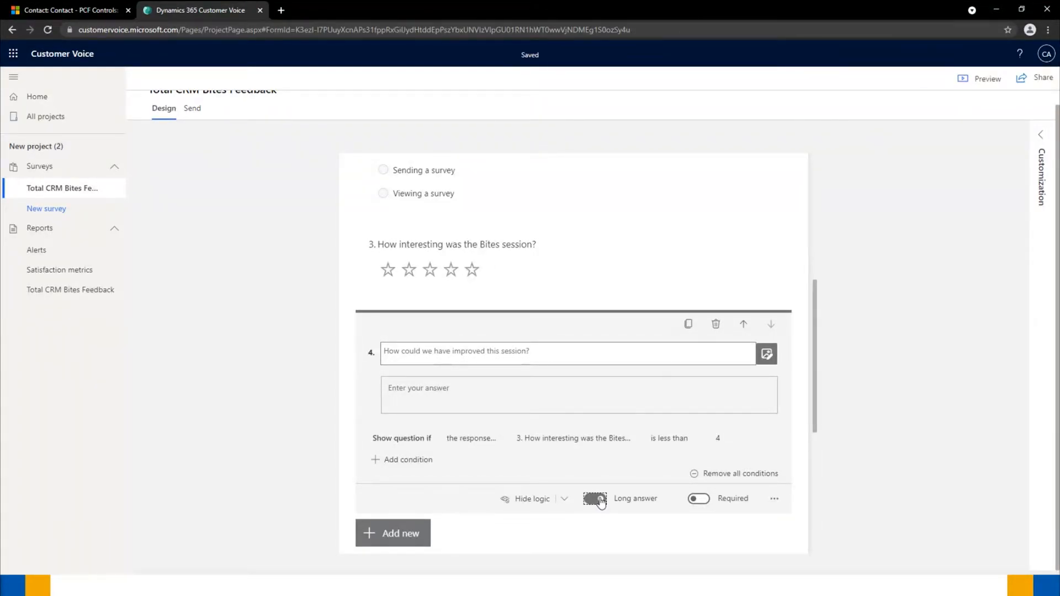
- Add a text question titled 'Email Address' right after the Full Name question
{"action": "scroll", "coordinate": [395, 359], "scroll_direction": "up", "scroll_amount": 4}
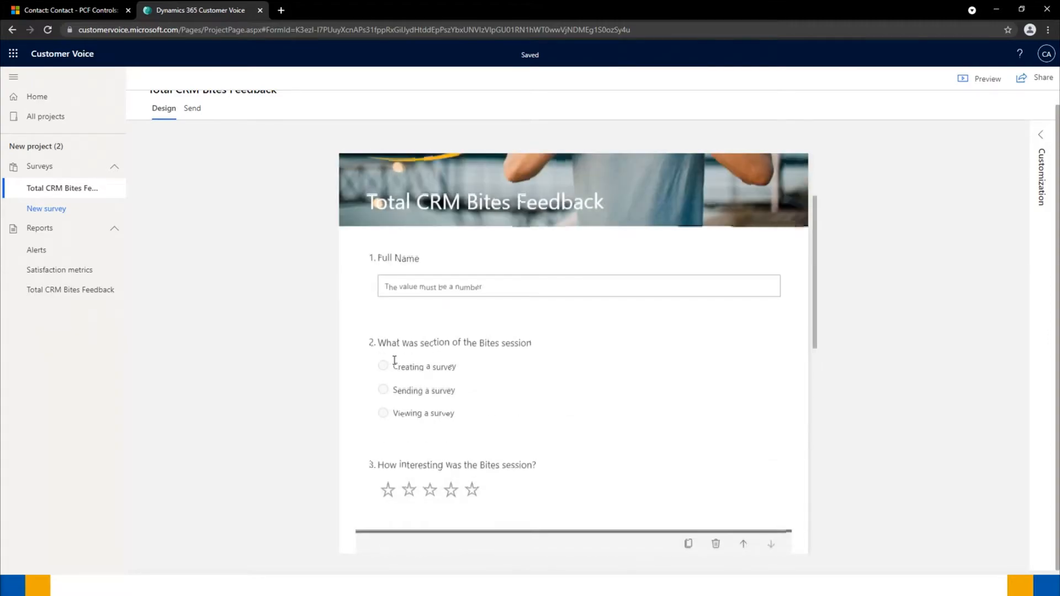
{"action": "left_click", "coordinate": [452, 258]}
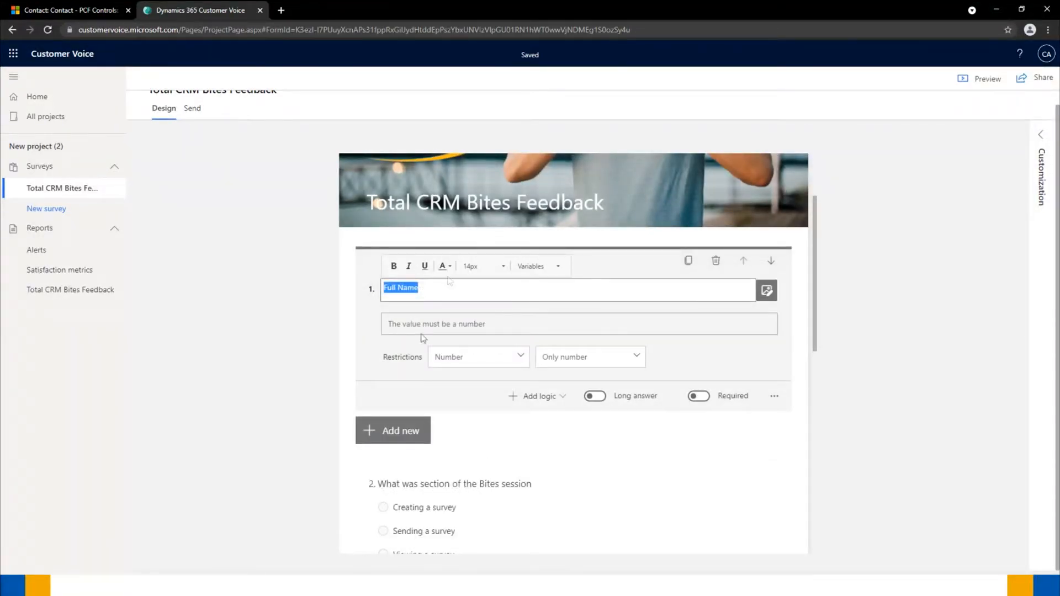
{"action": "left_click", "coordinate": [410, 438]}
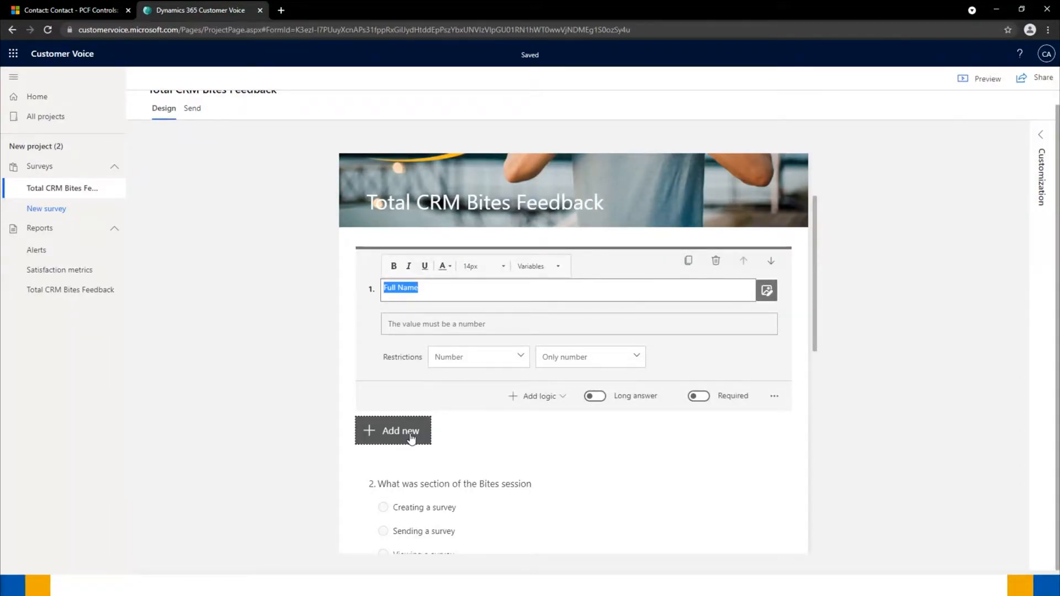
{"action": "left_click", "coordinate": [466, 444]}
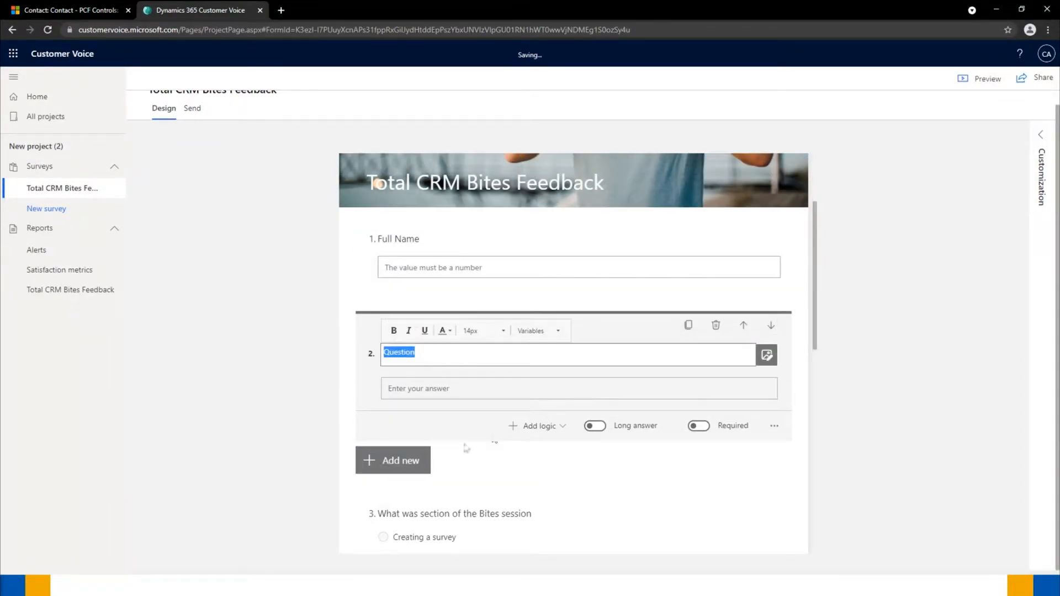
{"action": "type", "text": "Em"}
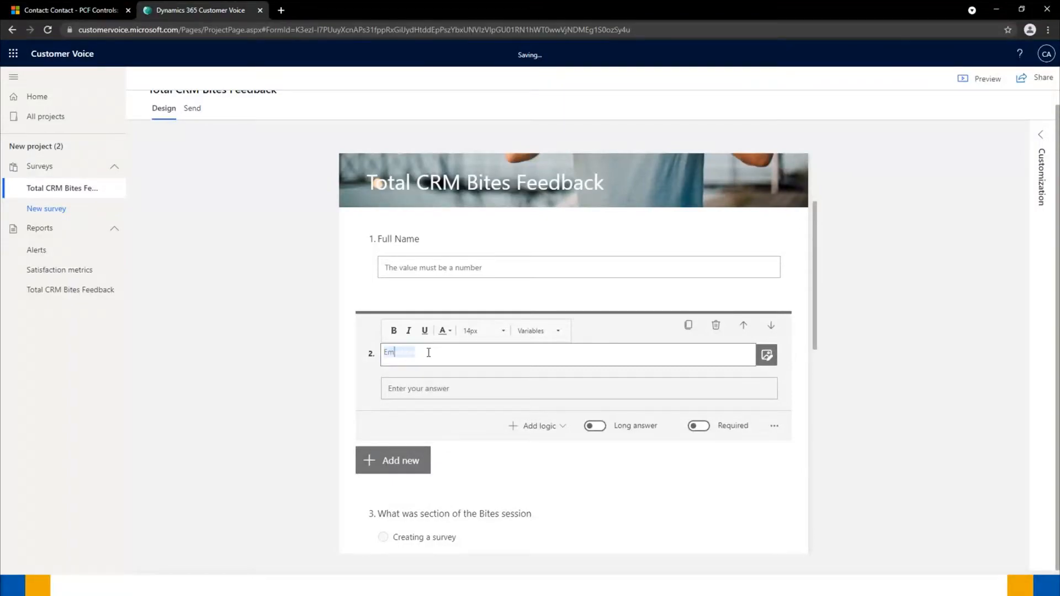
{"action": "type", "text": "ail Address"}
- Give it the subtitle 'If you are not currently registered to Bites, we will add you to the list'
{"action": "left_click", "coordinate": [773, 426]}
{"action": "left_click", "coordinate": [783, 441]}
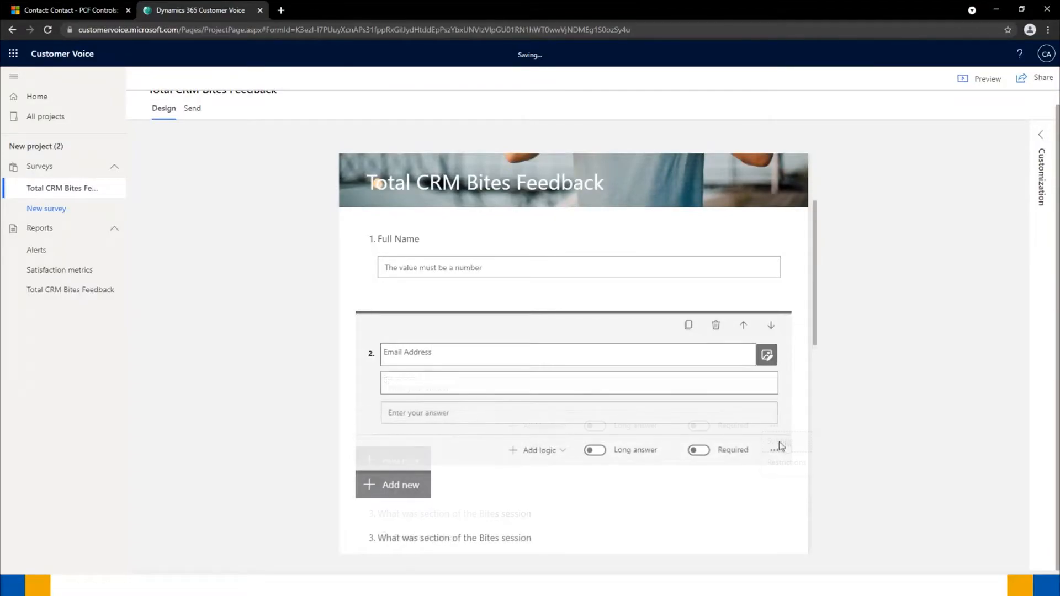
{"action": "left_click", "coordinate": [409, 379]}
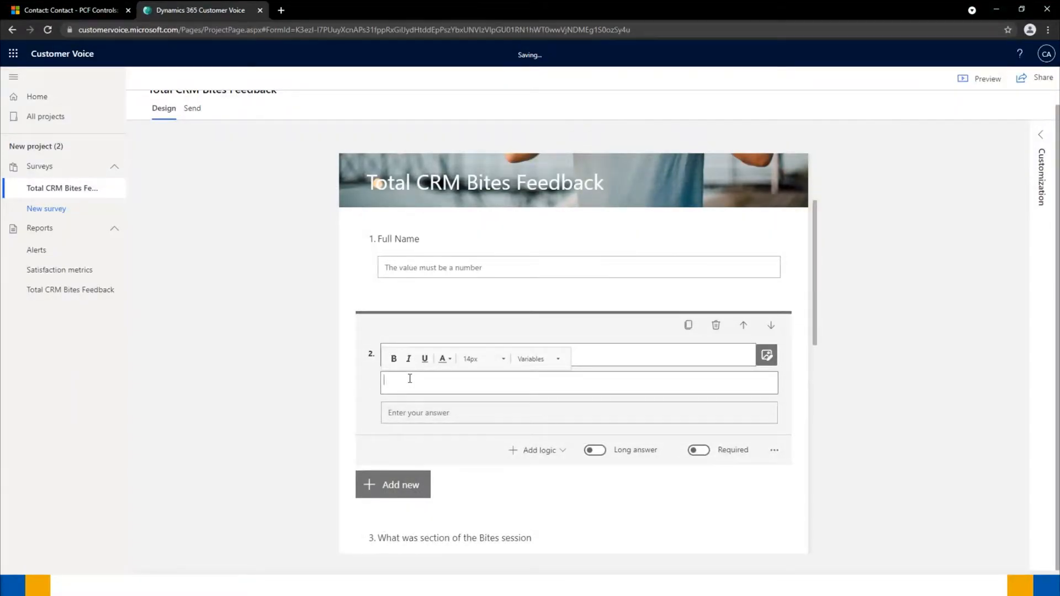
{"action": "type", "text": "If you are not currently registered to "}
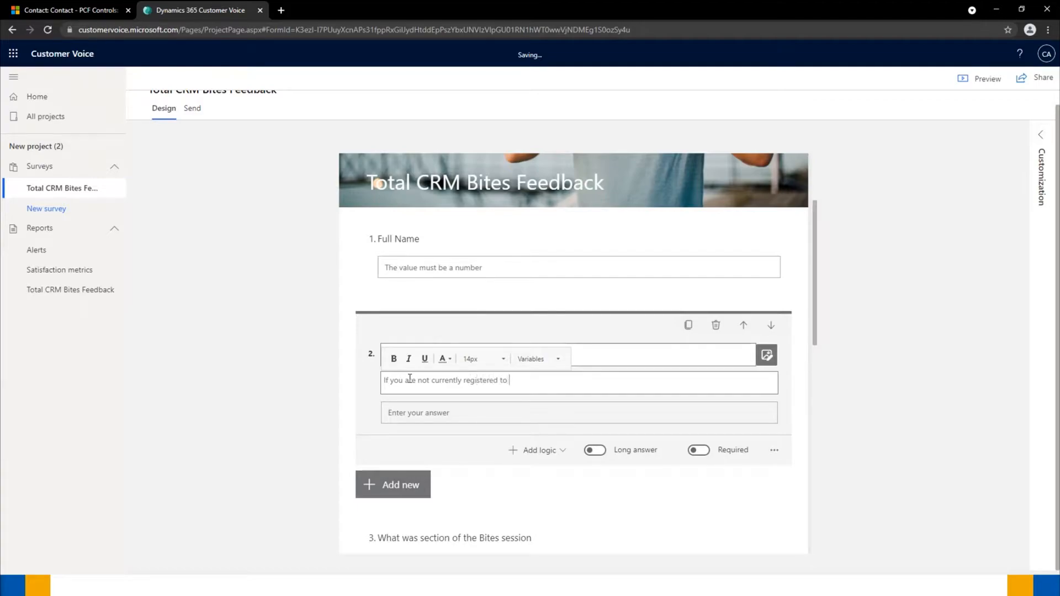
{"action": "type", "text": "Bites, we will add you to the list"}
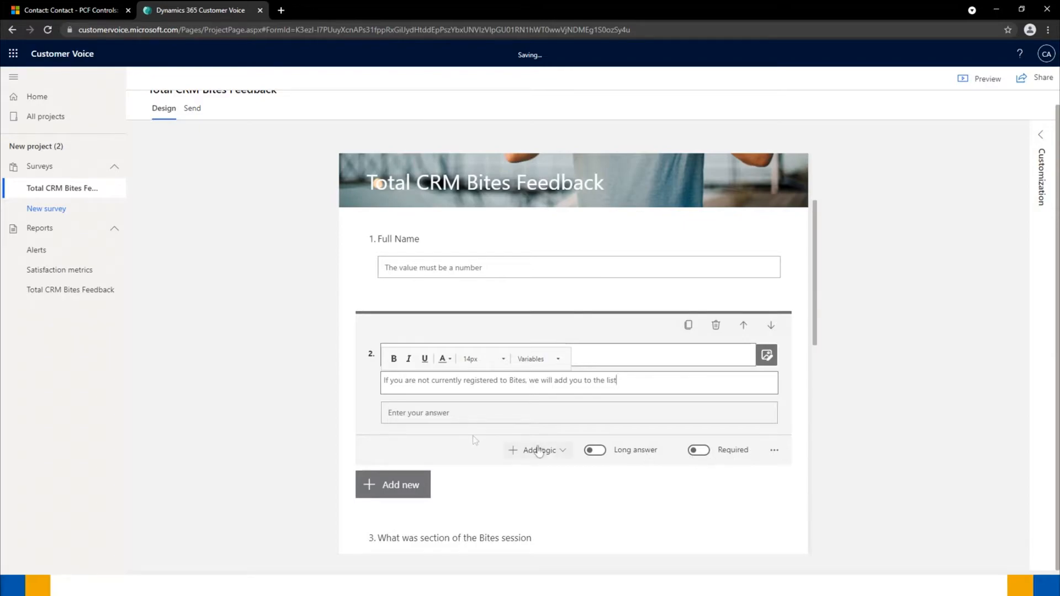
- Add an Email restriction to the Email Address question so only valid addresses are accepted
{"action": "left_click", "coordinate": [538, 450]}
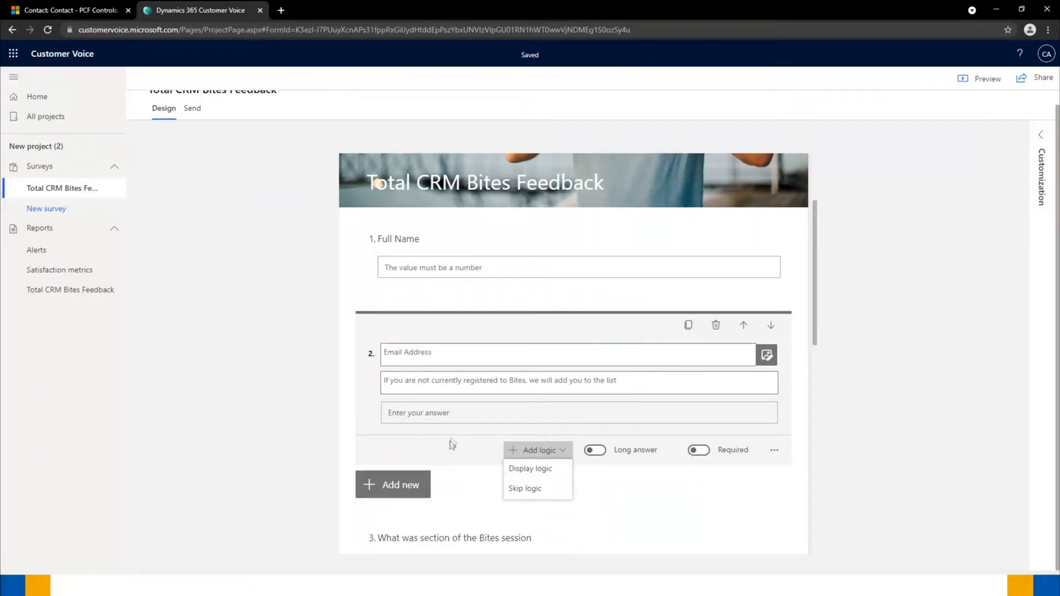
{"action": "left_click", "coordinate": [774, 450]}
{"action": "left_click", "coordinate": [787, 486]}
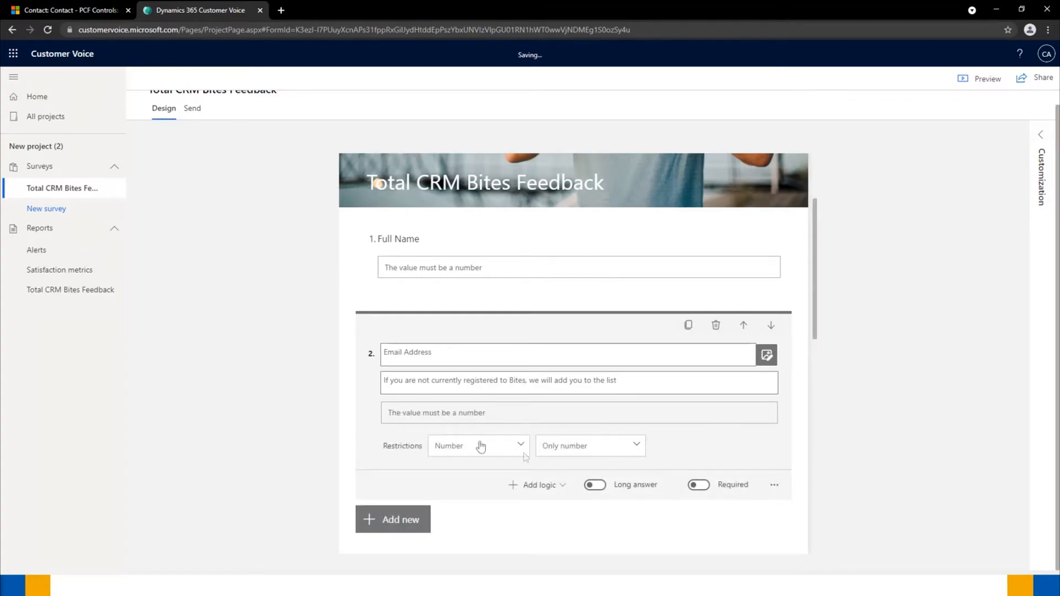
{"action": "left_click", "coordinate": [478, 444]}
{"action": "left_click", "coordinate": [455, 489]}
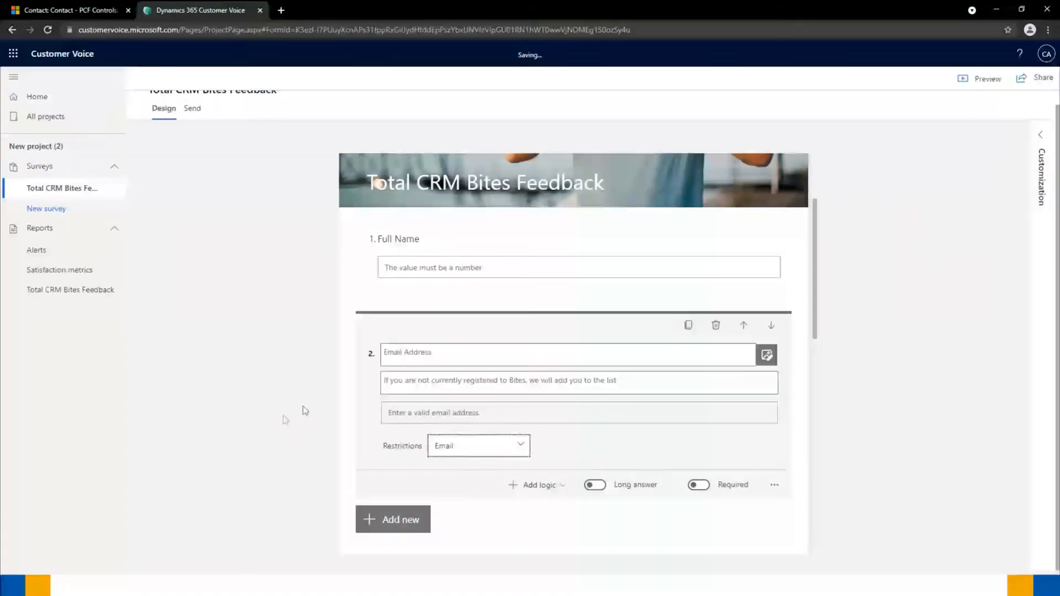
{"action": "left_click", "coordinate": [888, 368]}
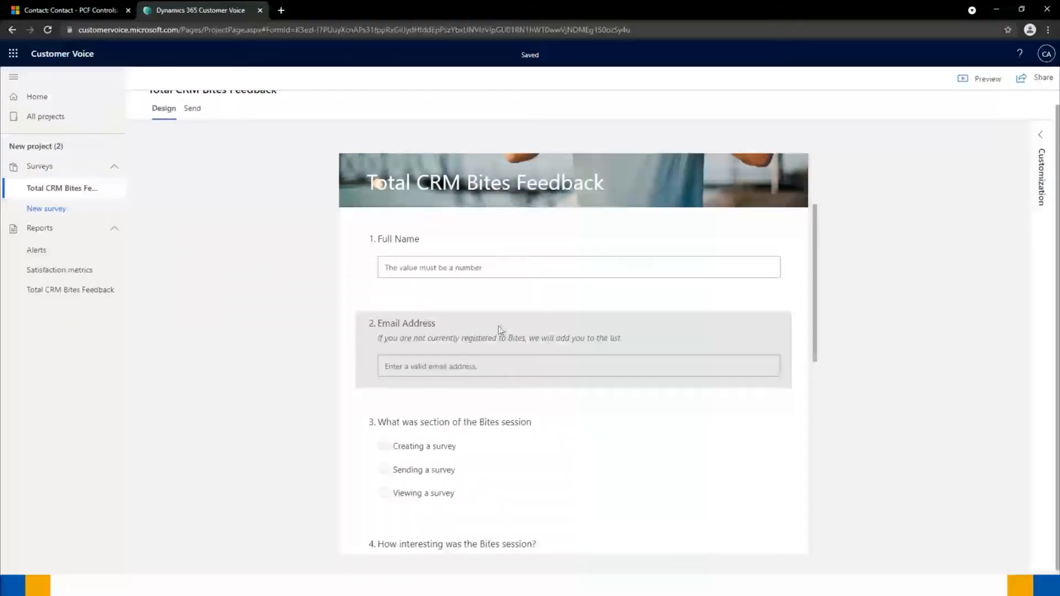
- Add a Net Promoter Score question at the end of the survey
{"action": "scroll", "coordinate": [500, 330], "scroll_direction": "down", "scroll_amount": 1}
{"action": "scroll", "coordinate": [500, 330], "scroll_direction": "down", "scroll_amount": 3}
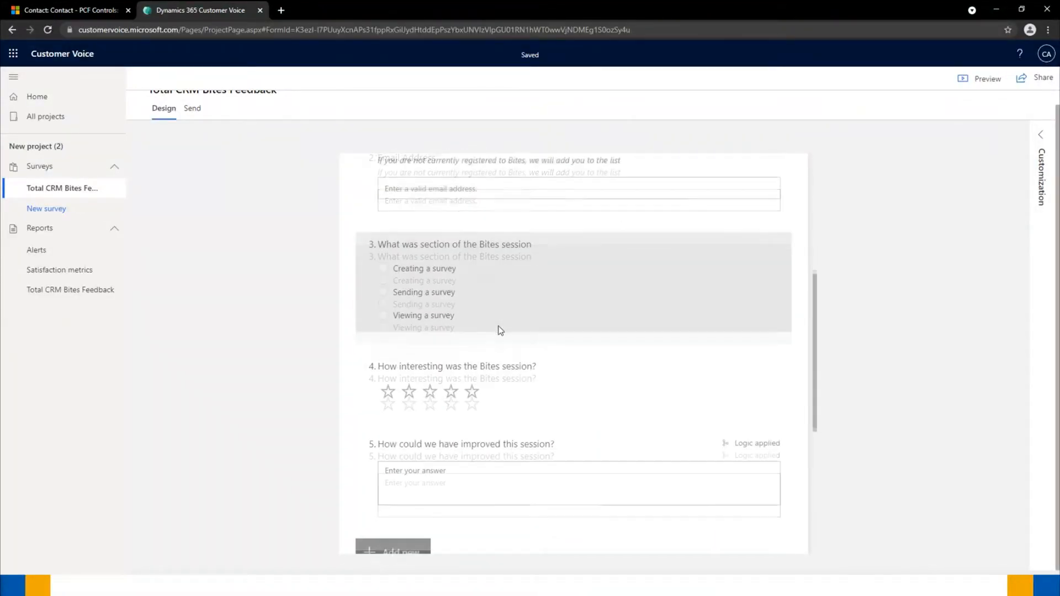
{"action": "scroll", "coordinate": [500, 330], "scroll_direction": "down", "scroll_amount": 3}
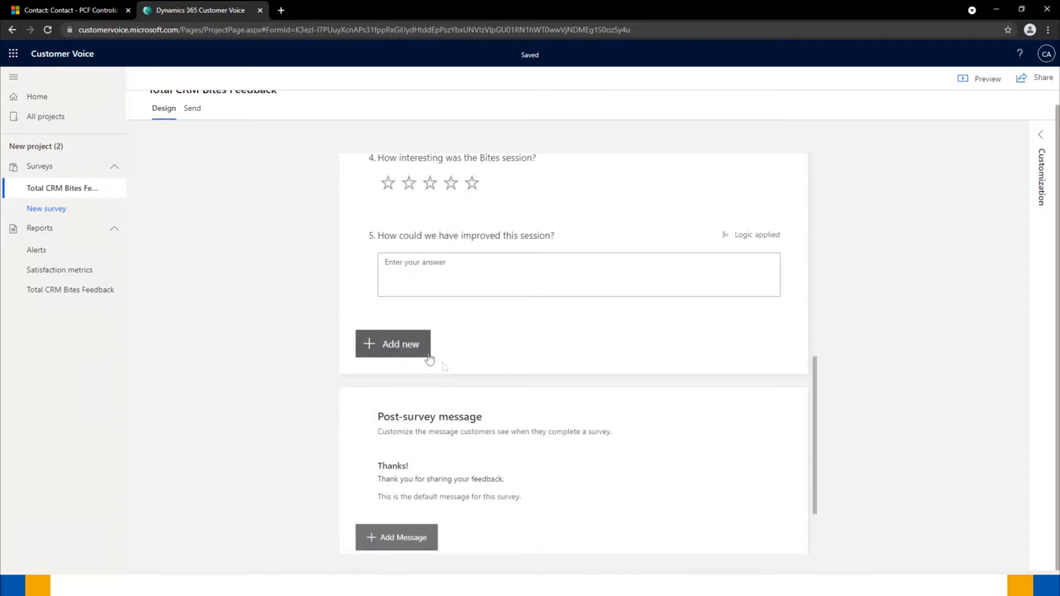
{"action": "left_click", "coordinate": [407, 349]}
{"action": "left_click", "coordinate": [678, 348]}
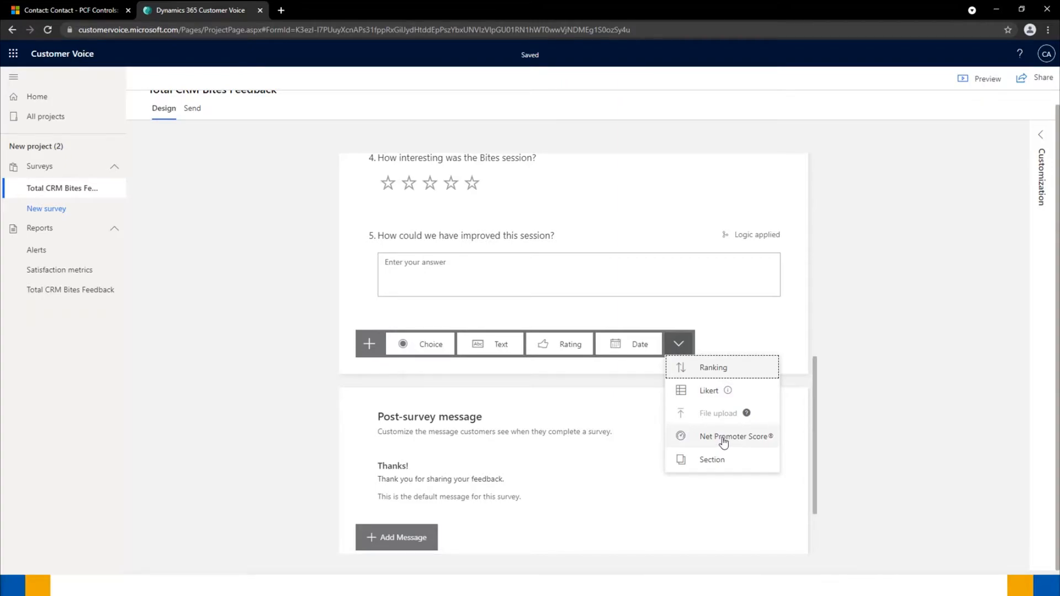
{"action": "left_click", "coordinate": [723, 438]}
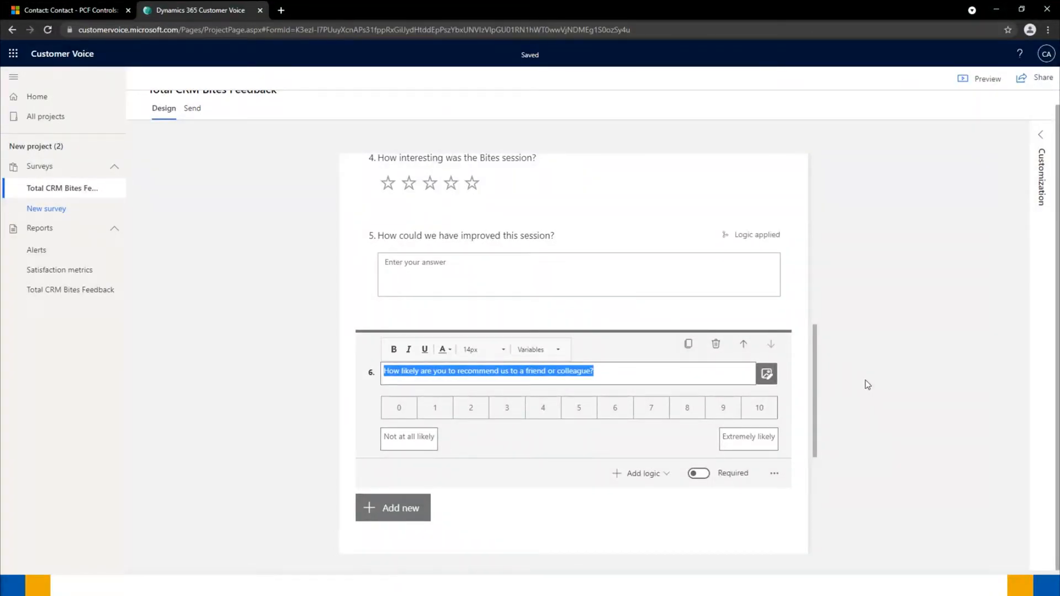
- Replace 'us' with 'Total CRM Bites' in question 6's text
{"action": "left_click", "coordinate": [502, 373]}
{"action": "key", "text": "Delete"}
{"action": "key", "text": "Delete"}
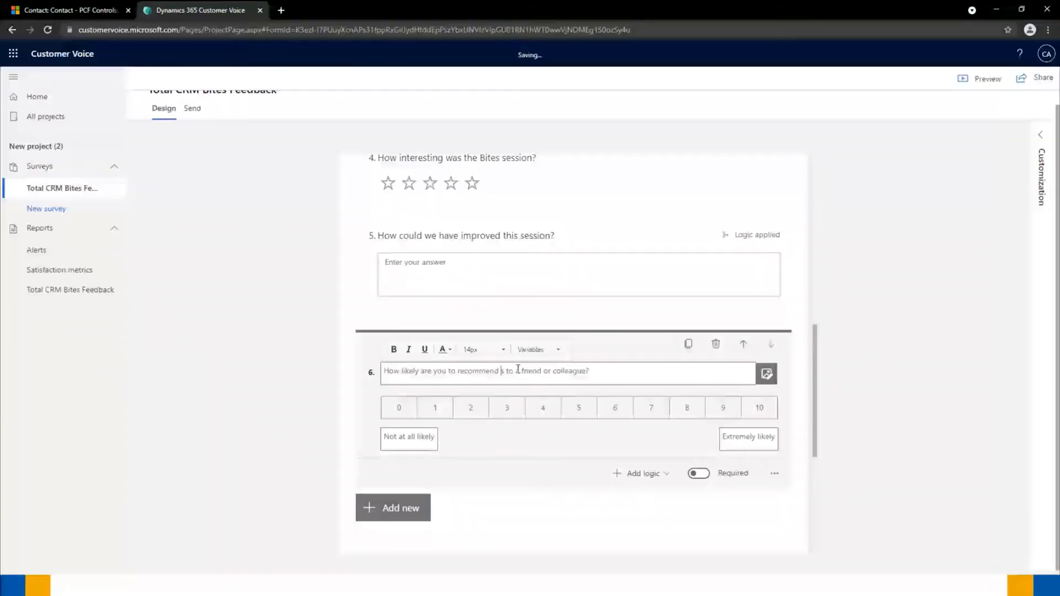
{"action": "type", "text": "Total"}
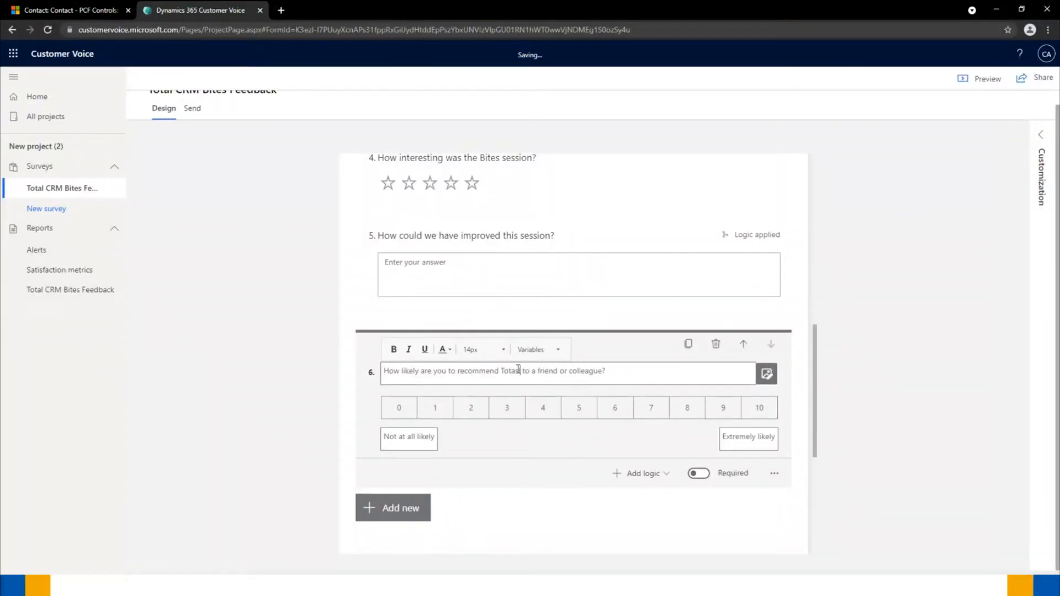
{"action": "key", "text": "BackSpace"}
{"action": "key", "text": "BackSpace"}
{"action": "type", "text": "l CRM"}
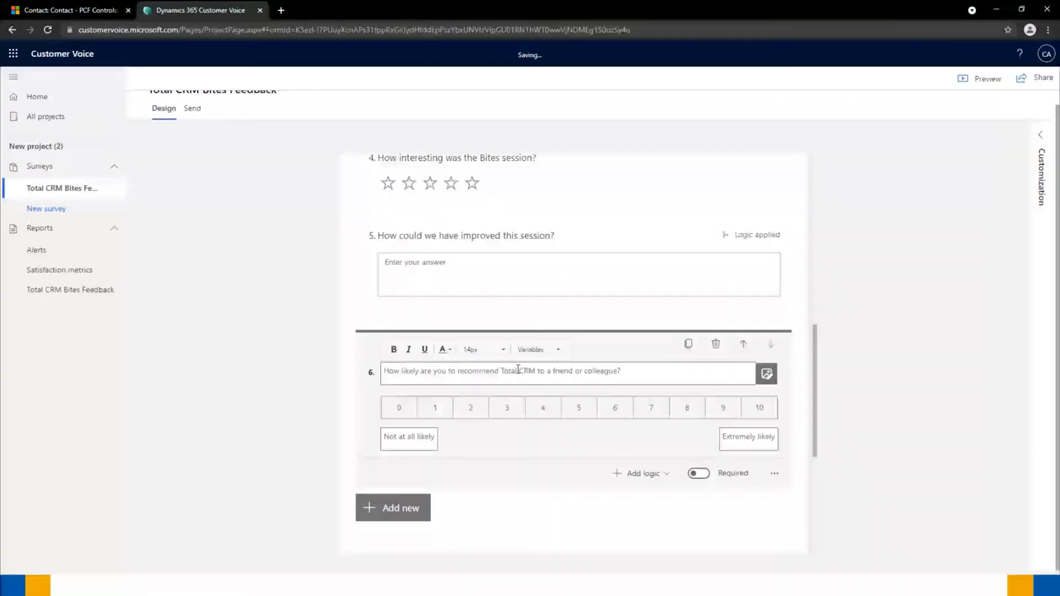
{"action": "type", "text": "Bites"}
{"action": "left_click", "coordinate": [898, 403]}
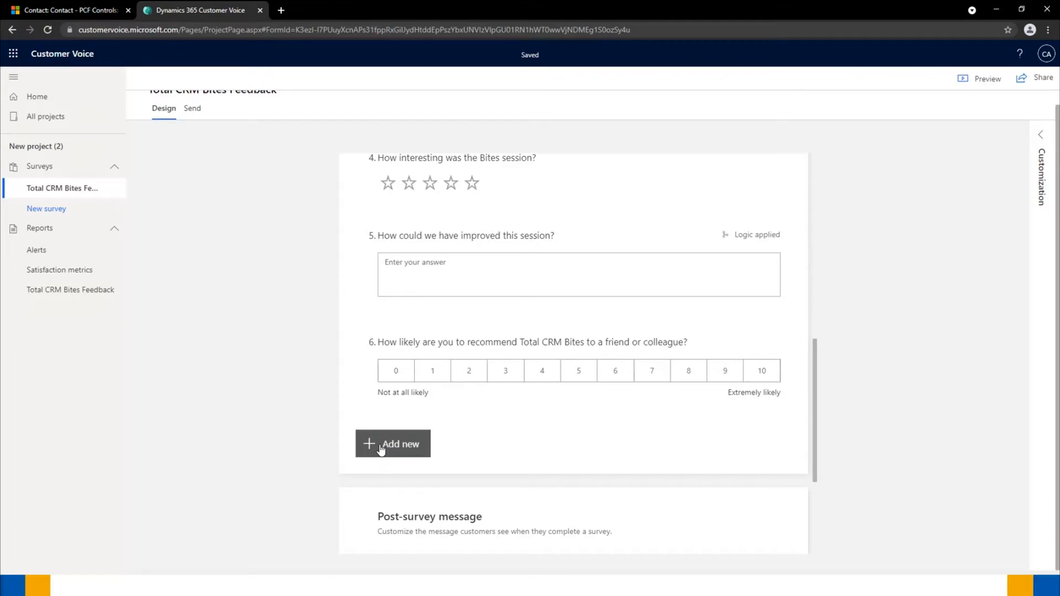
- Add long-answer text question 7: 'How can we make inviting friends or colleagues easier?'
{"action": "left_click", "coordinate": [381, 449]}
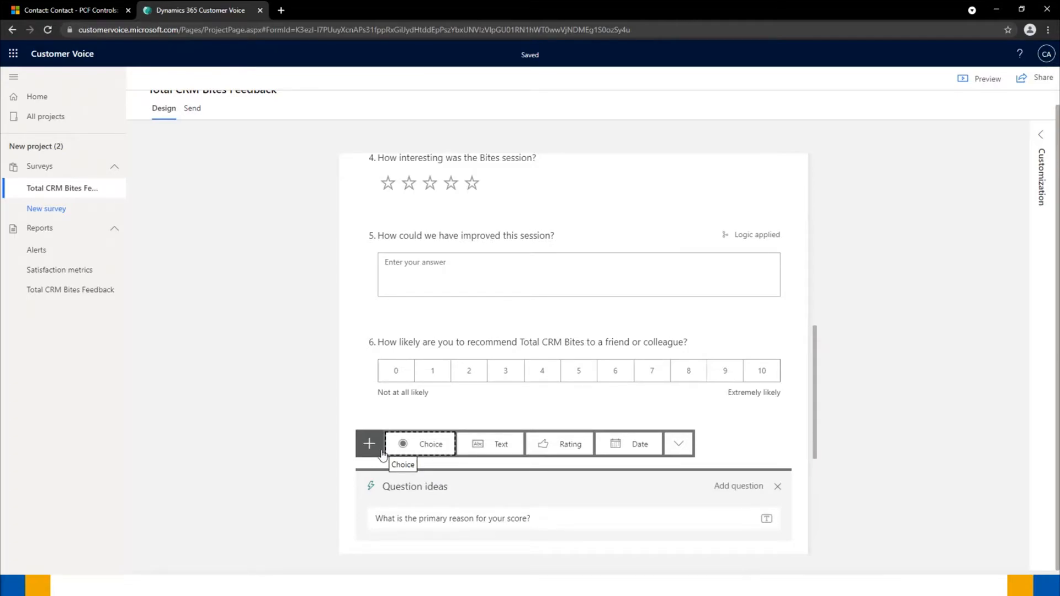
{"action": "left_click", "coordinate": [497, 445]}
{"action": "type", "text": "How "}
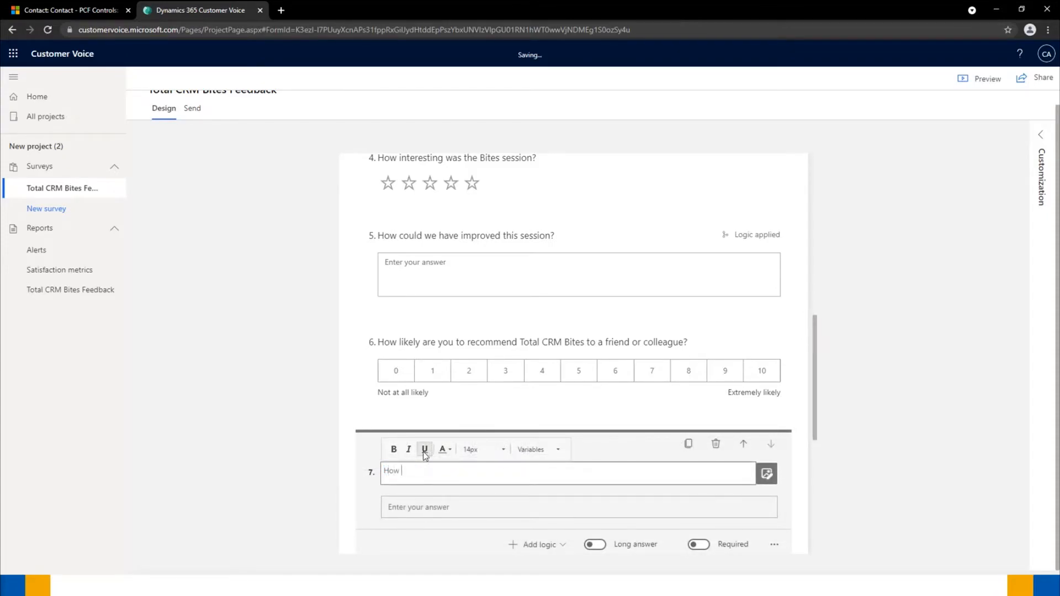
{"action": "type", "text": "can we make inviting friends or colleagues easier?"}
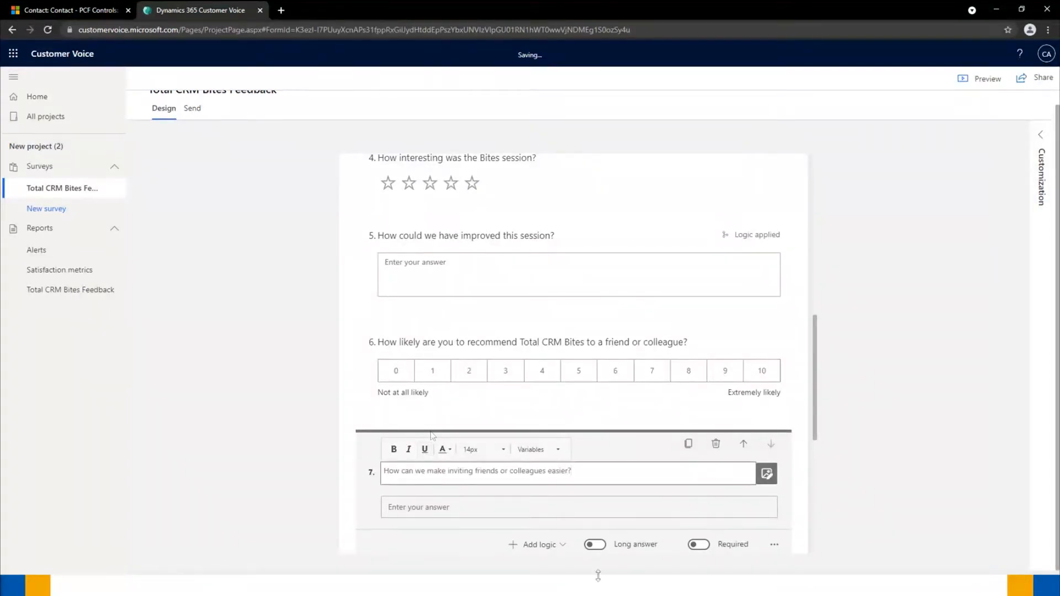
{"action": "left_click", "coordinate": [595, 544]}
{"action": "scroll", "coordinate": [552, 398], "scroll_direction": "down", "scroll_amount": 2}
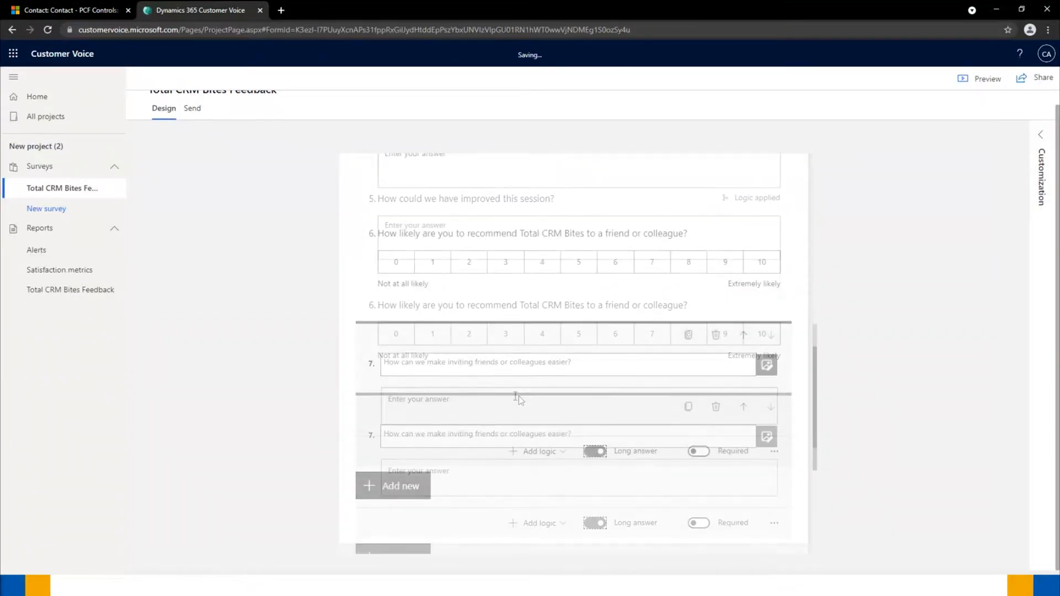
{"action": "left_click", "coordinate": [884, 316]}
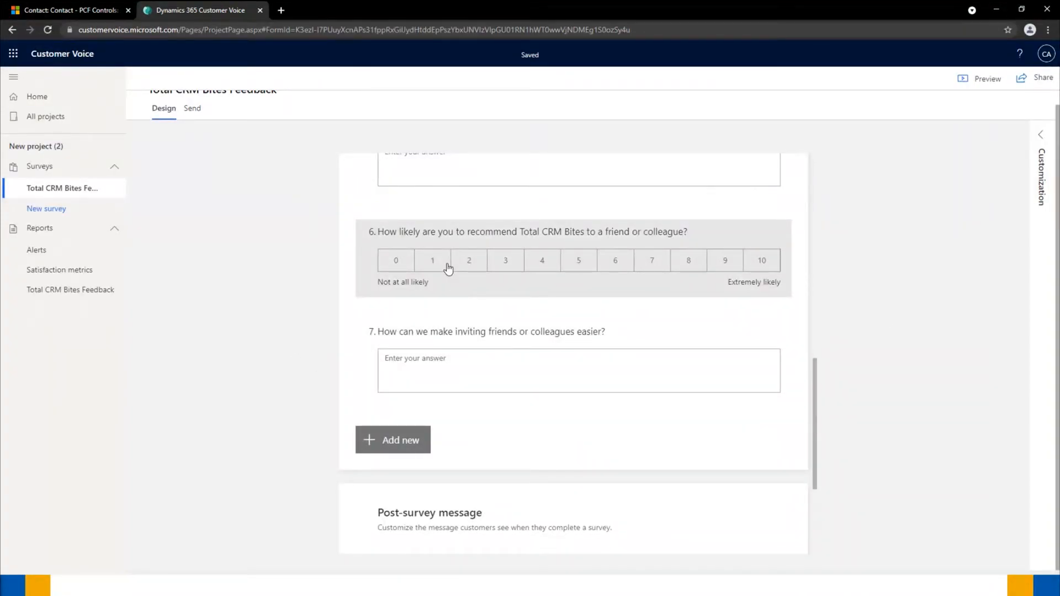
{"action": "scroll", "coordinate": [360, 239], "scroll_direction": "up", "scroll_amount": 10}
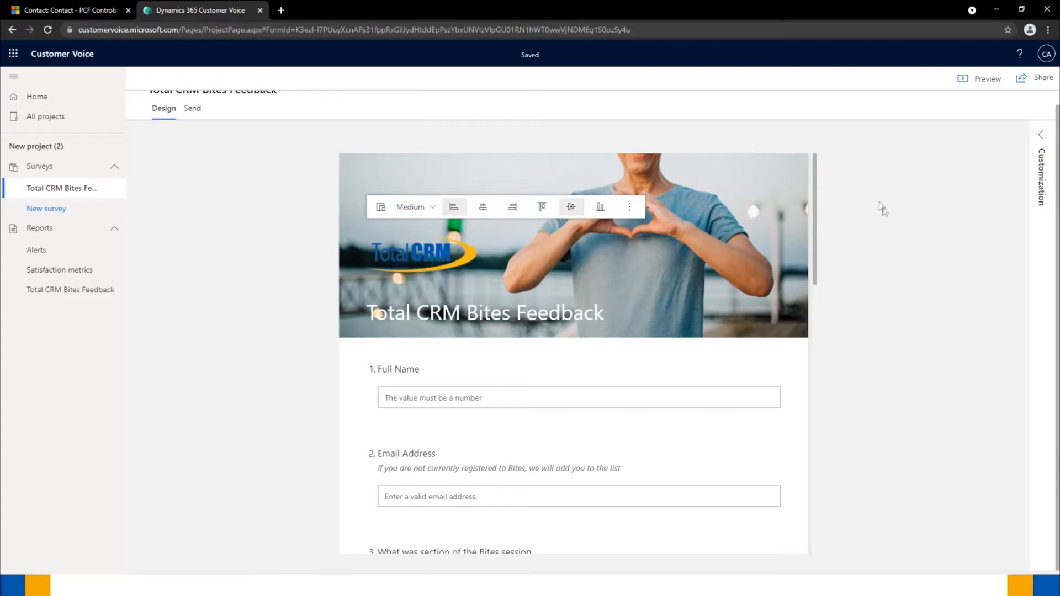
{"action": "left_click", "coordinate": [1040, 136]}
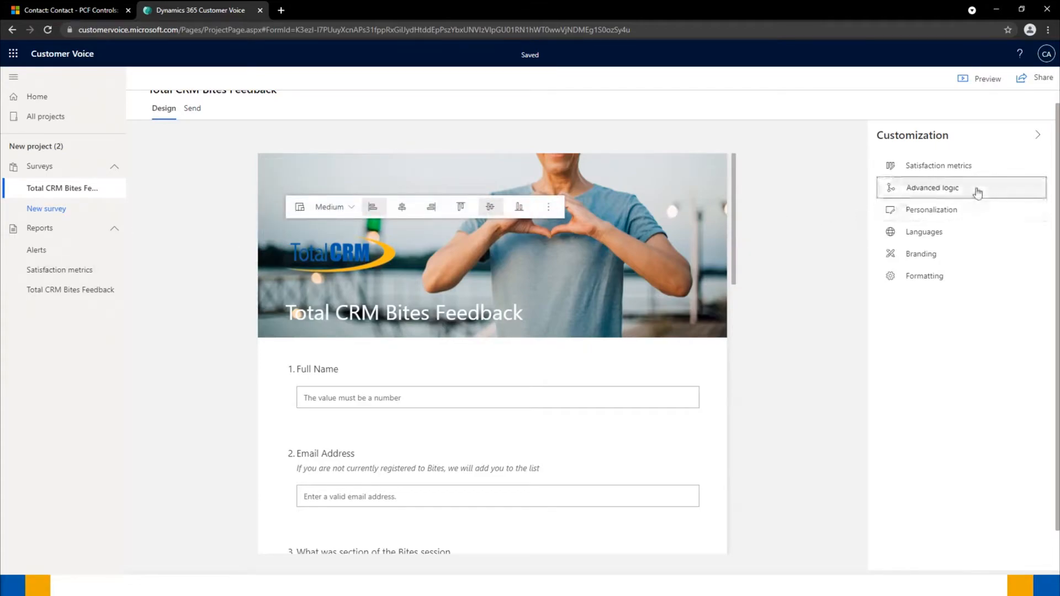
{"action": "left_click", "coordinate": [966, 193]}
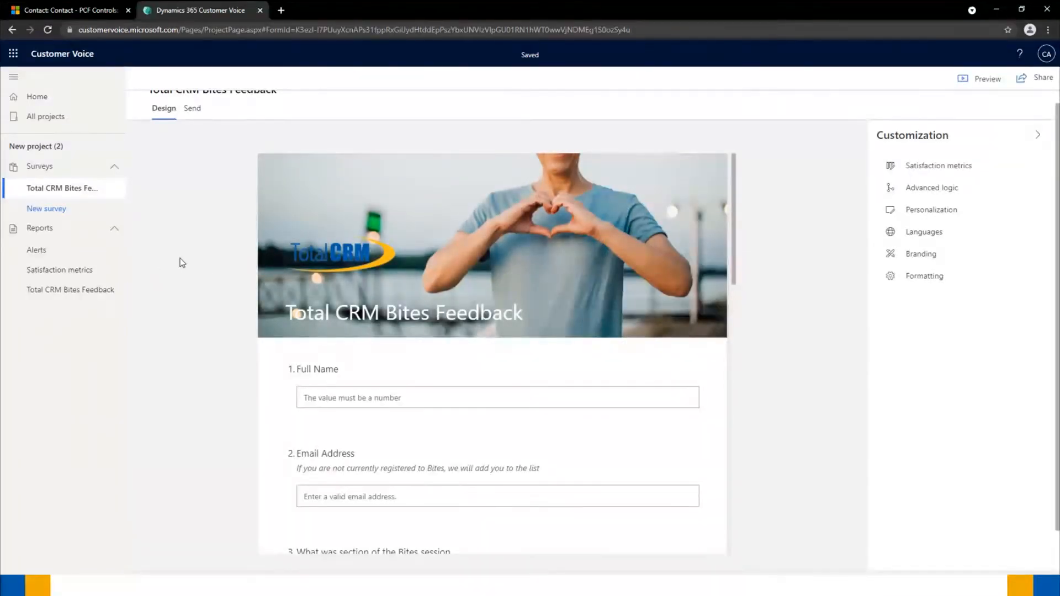
{"action": "left_click", "coordinate": [975, 82]}
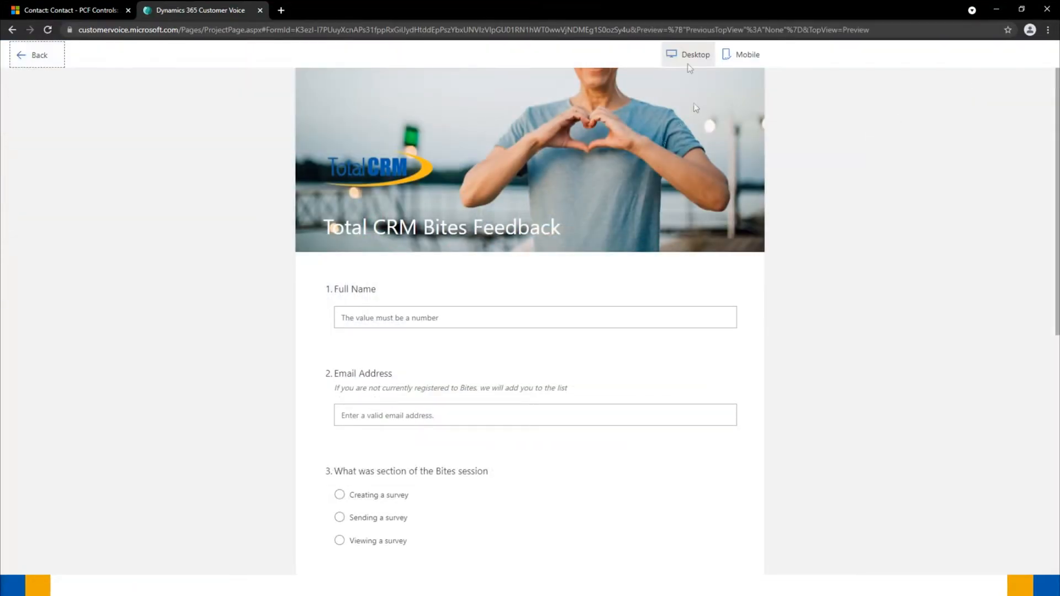
{"action": "scroll", "coordinate": [472, 271], "scroll_direction": "down", "scroll_amount": 5}
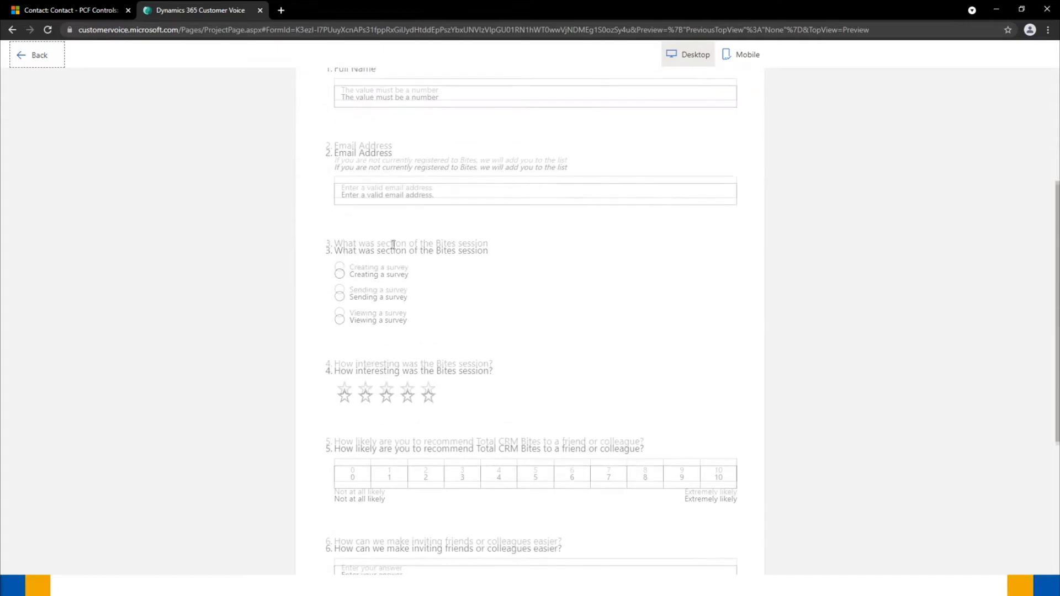
{"action": "scroll", "coordinate": [391, 243], "scroll_direction": "down", "scroll_amount": 3}
{"action": "scroll", "coordinate": [428, 213], "scroll_direction": "up", "scroll_amount": 10}
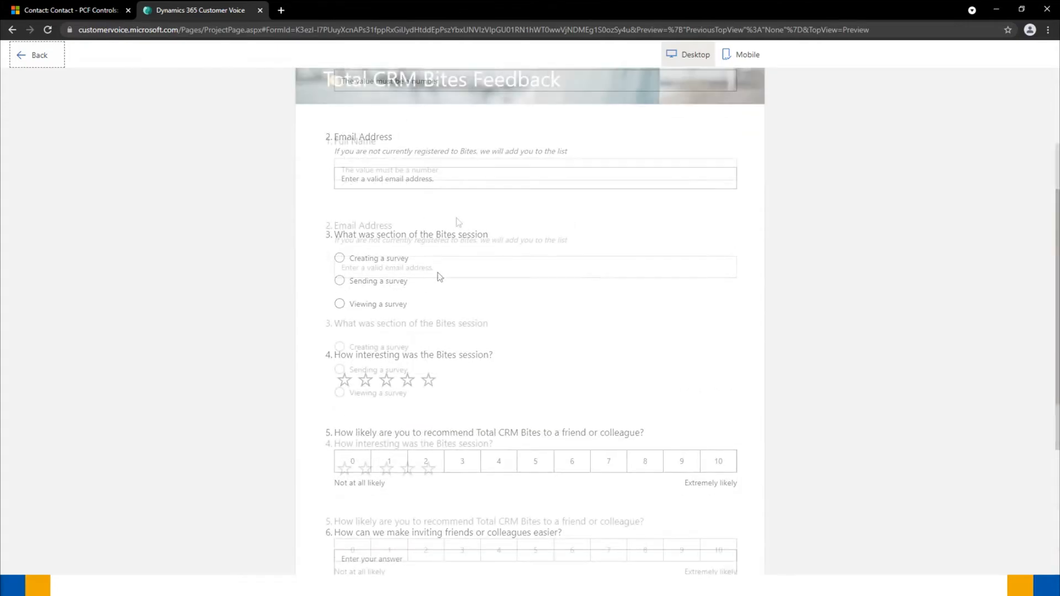
{"action": "scroll", "coordinate": [432, 207], "scroll_direction": "down", "scroll_amount": 8}
{"action": "scroll", "coordinate": [438, 224], "scroll_direction": "up", "scroll_amount": 10}
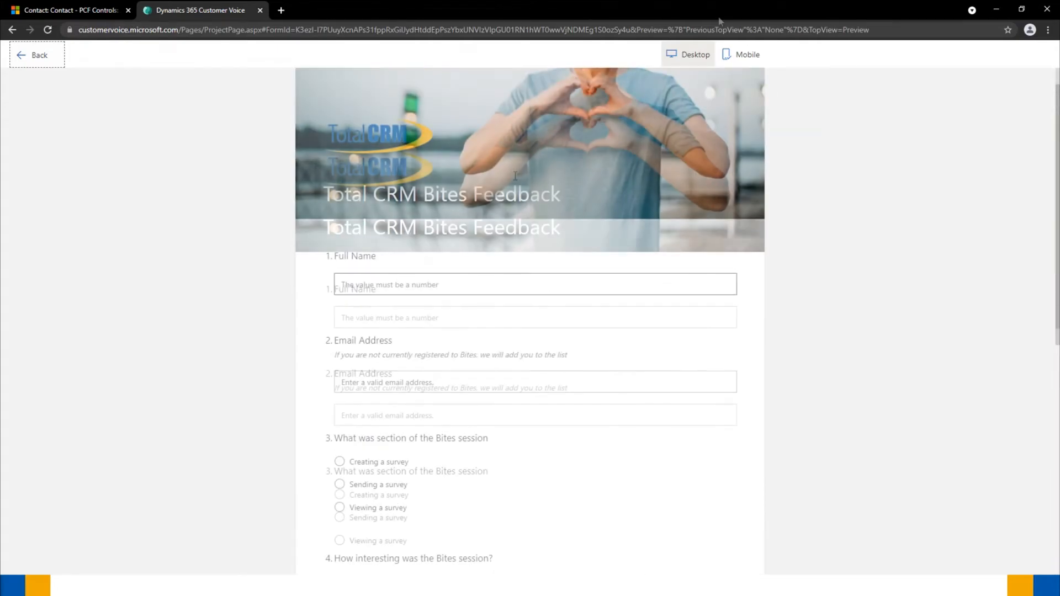
{"action": "left_click", "coordinate": [740, 69]}
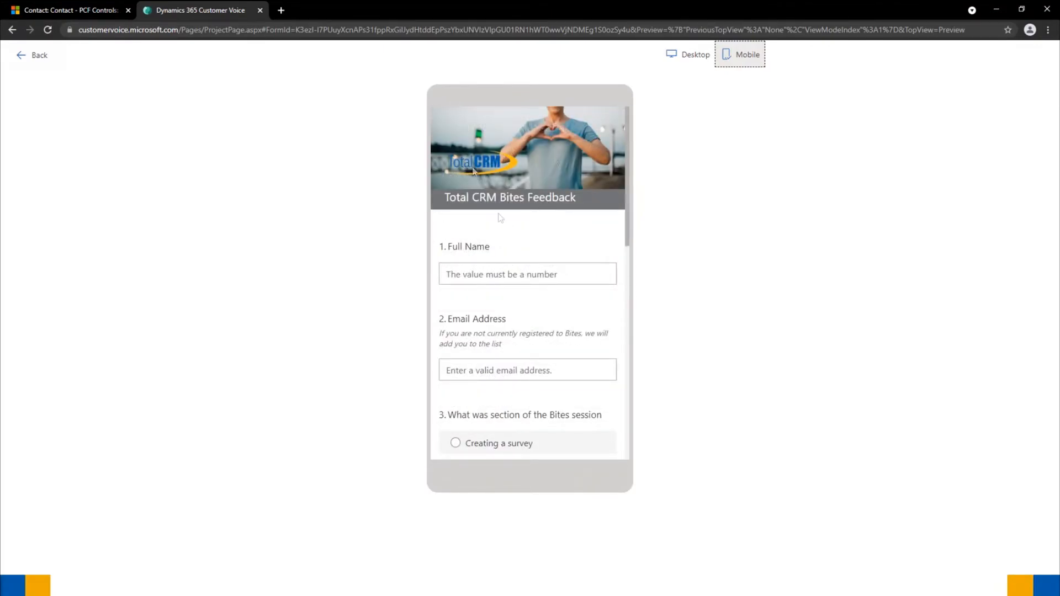
{"action": "scroll", "coordinate": [495, 211], "scroll_direction": "down", "scroll_amount": 10}
{"action": "scroll", "coordinate": [496, 212], "scroll_direction": "down", "scroll_amount": 5}
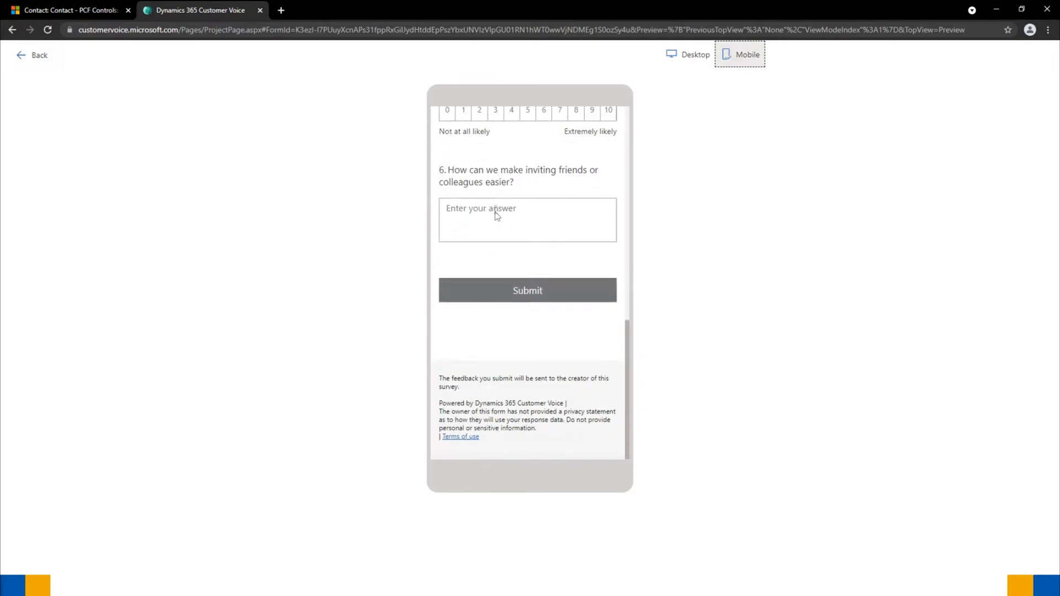
{"action": "scroll", "coordinate": [504, 208], "scroll_direction": "up", "scroll_amount": 10}
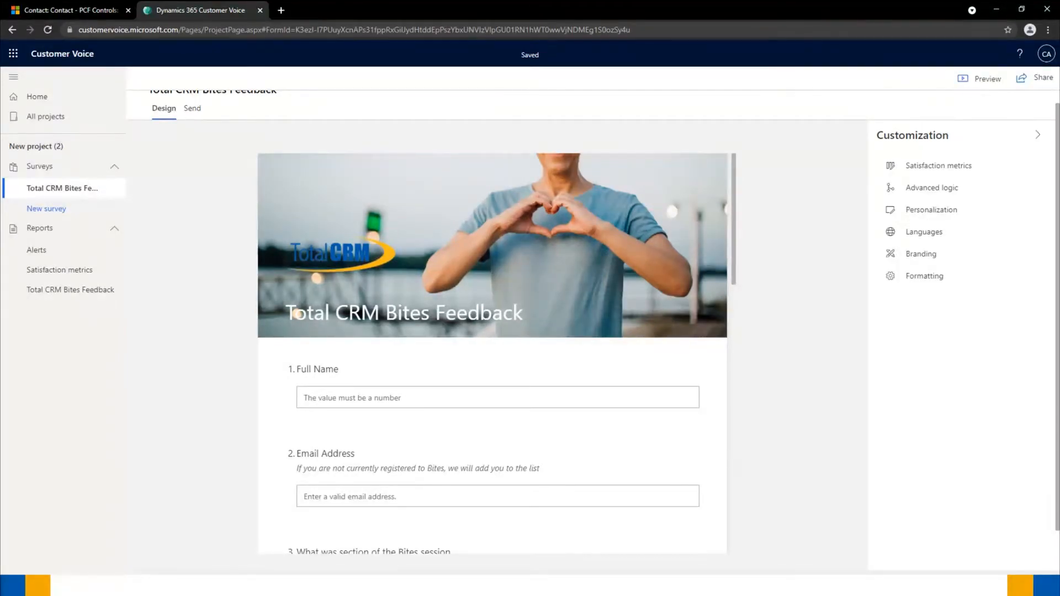
- Go to the survey's Send page and open its Distribution settings
{"action": "scroll", "coordinate": [199, 208], "scroll_direction": "up", "scroll_amount": 1}
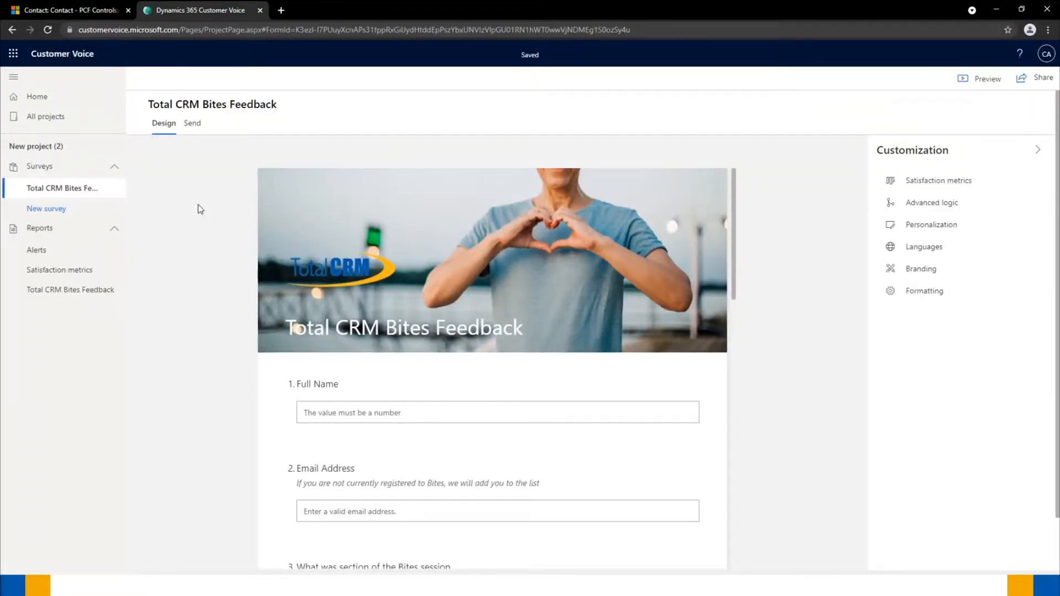
{"action": "left_click", "coordinate": [193, 124]}
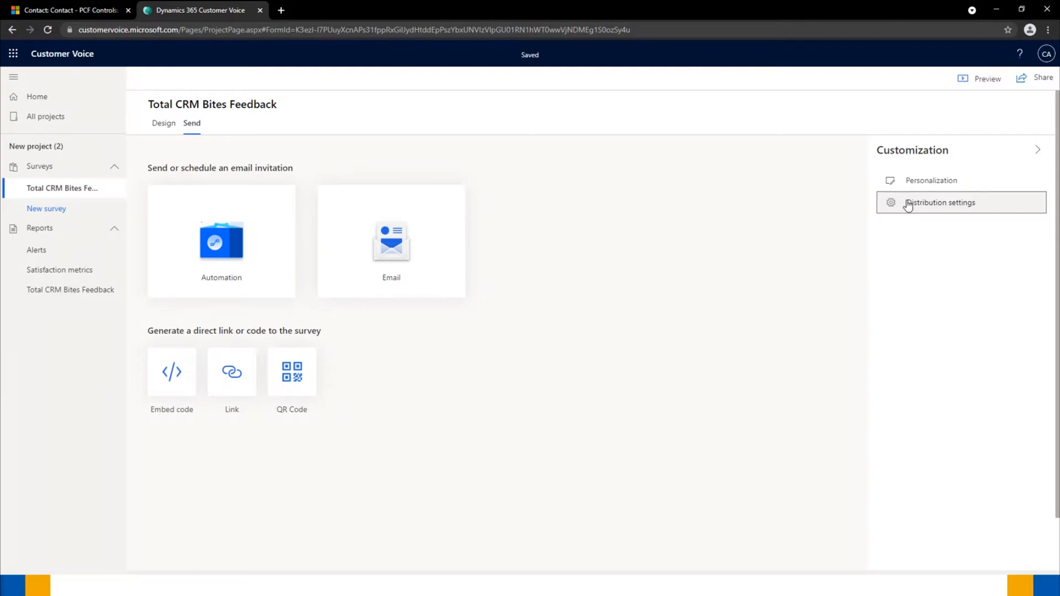
{"action": "left_click", "coordinate": [897, 203]}
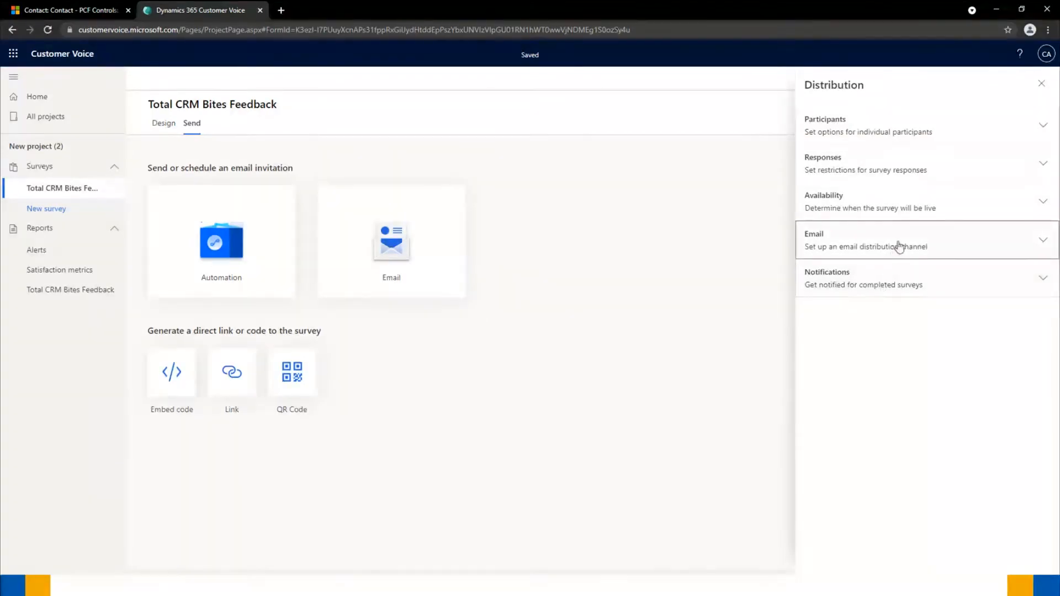
- Expand the Participants and then the Responses sections of the Distribution settings
{"action": "left_click", "coordinate": [920, 125]}
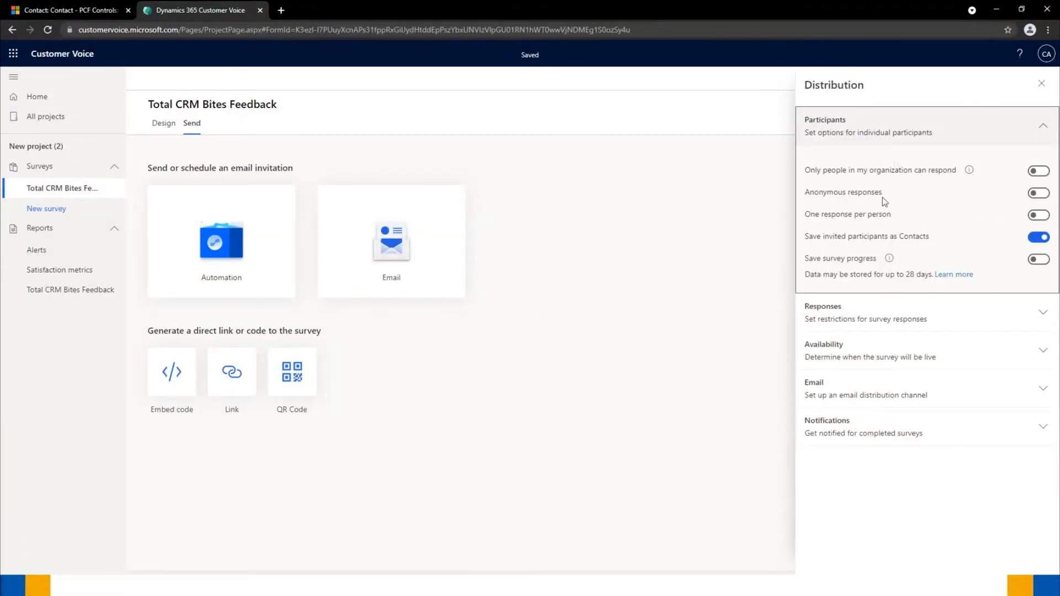
{"action": "left_click", "coordinate": [866, 318]}
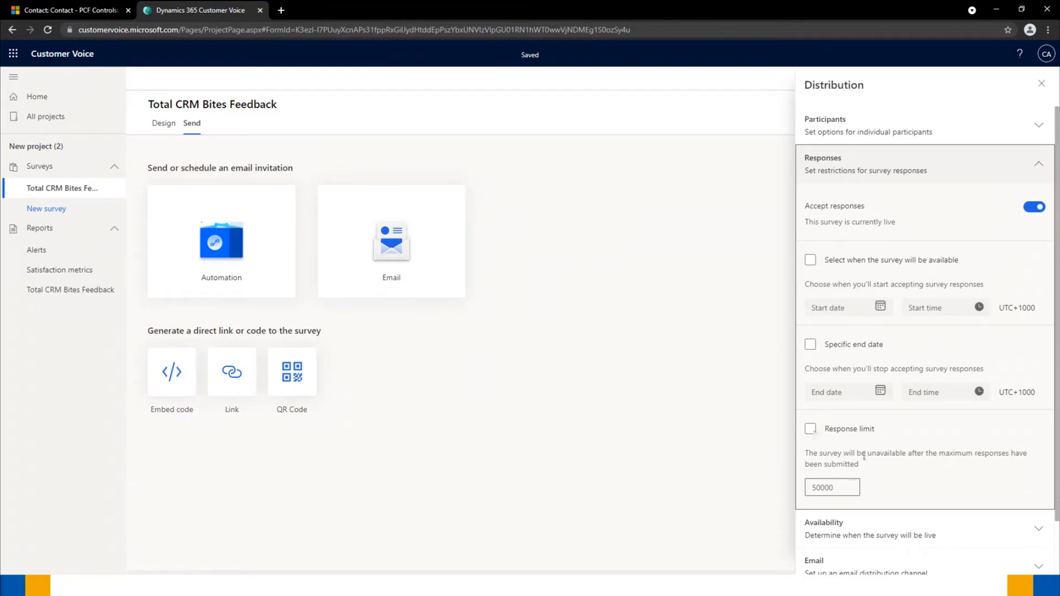
- Set the email sender to the greatview.biz surveys address and enable 'Receive an email when a survey is submitted'
{"action": "left_click", "coordinate": [879, 165]}
{"action": "left_click", "coordinate": [879, 210]}
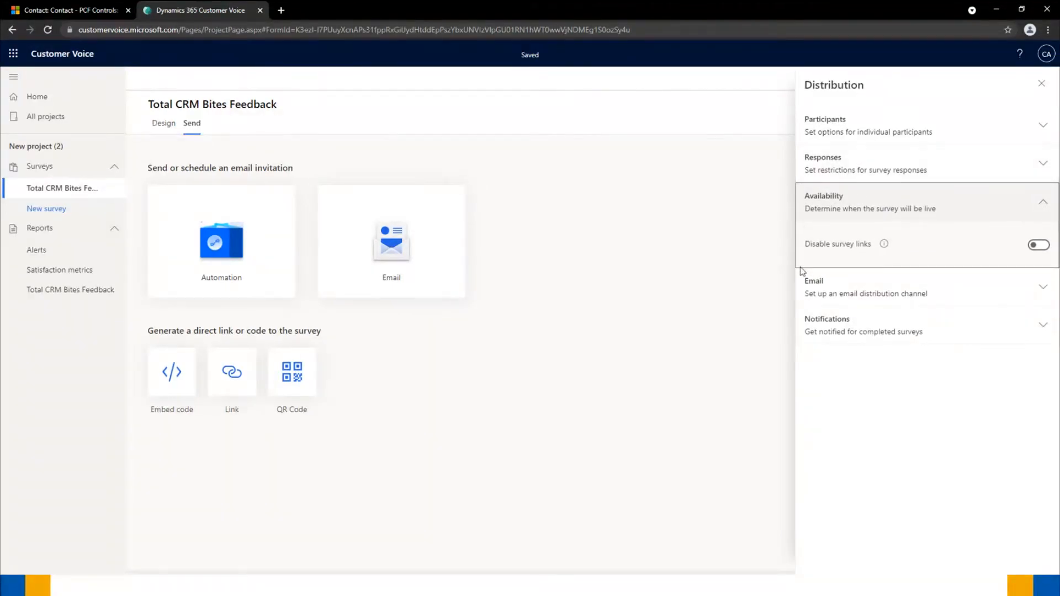
{"action": "left_click", "coordinate": [883, 213]}
{"action": "left_click", "coordinate": [871, 246]}
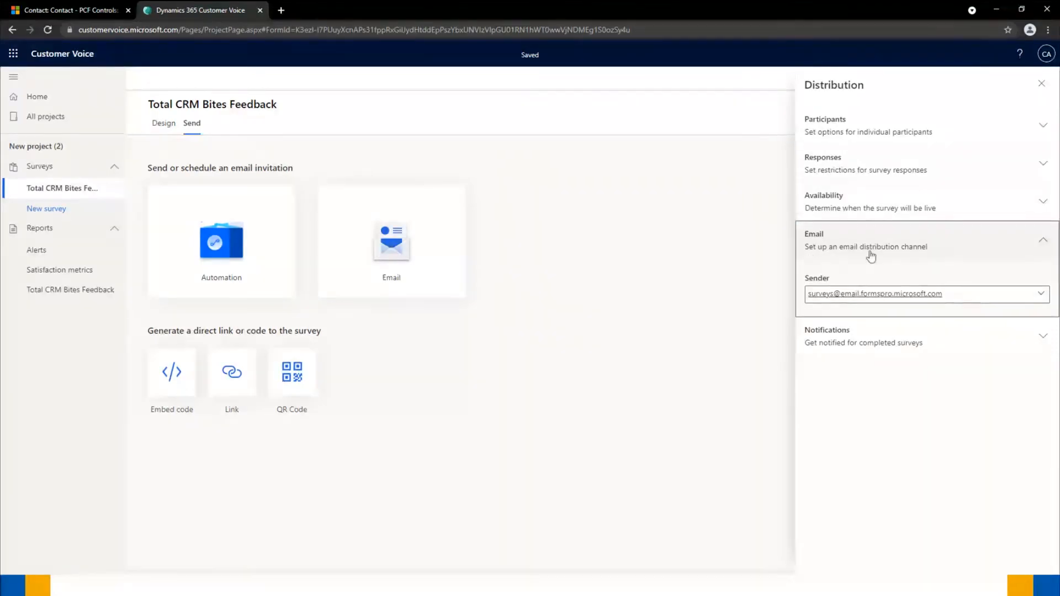
{"action": "left_click", "coordinate": [1041, 296]}
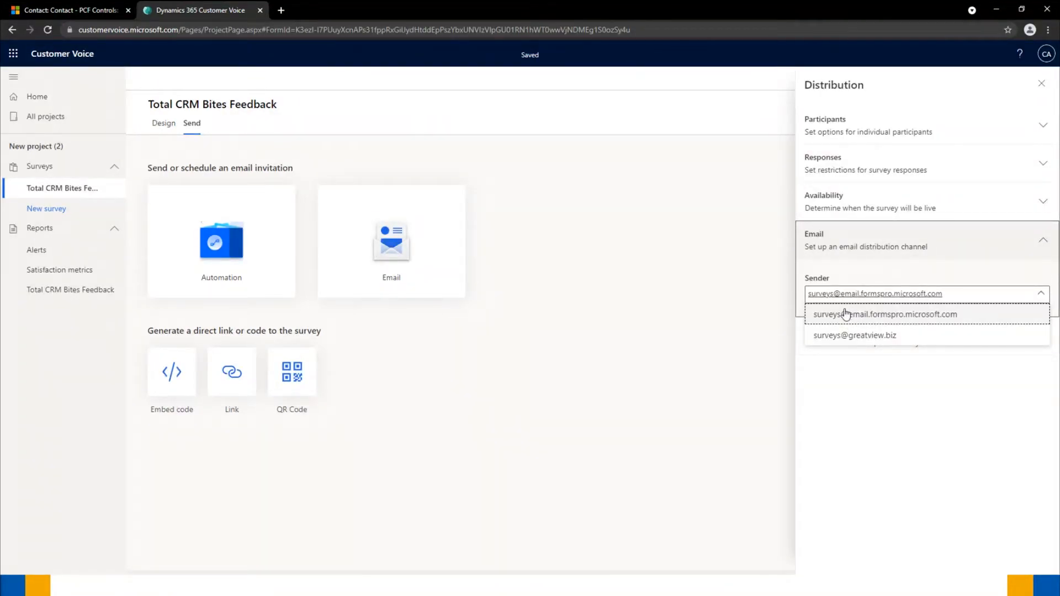
{"action": "left_click", "coordinate": [835, 336]}
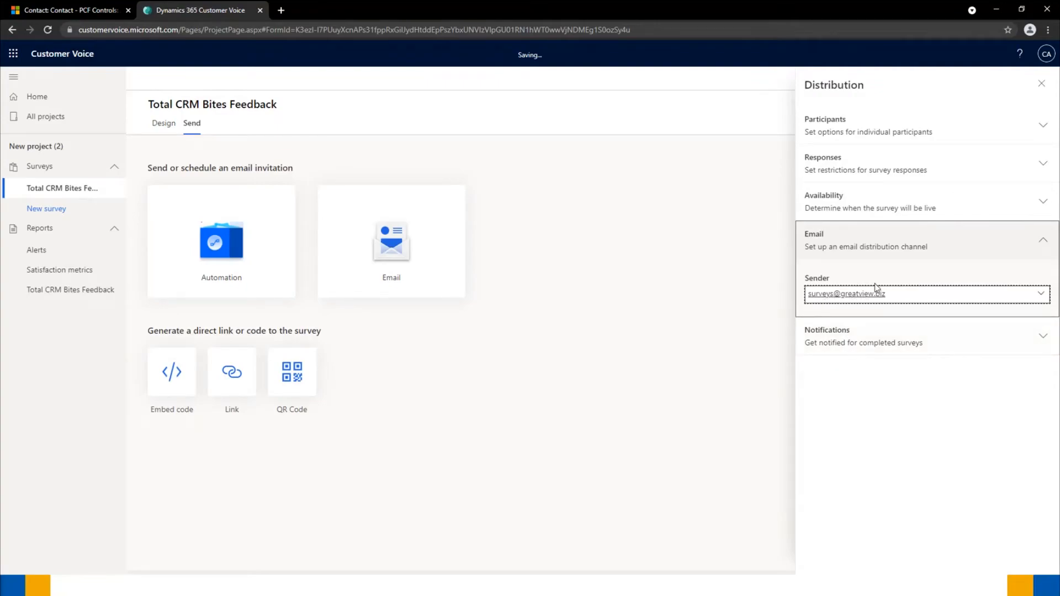
{"action": "left_click", "coordinate": [954, 340]}
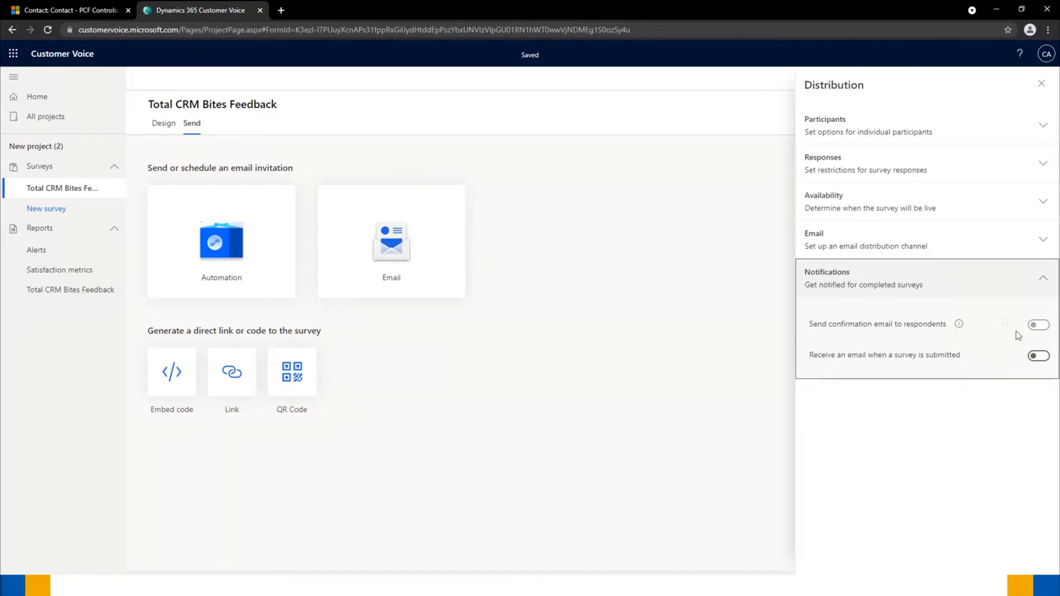
{"action": "left_click", "coordinate": [1038, 355]}
- Close the Distribution settings, collapse Customization, and open the Email invitation composer
{"action": "left_click", "coordinate": [718, 290]}
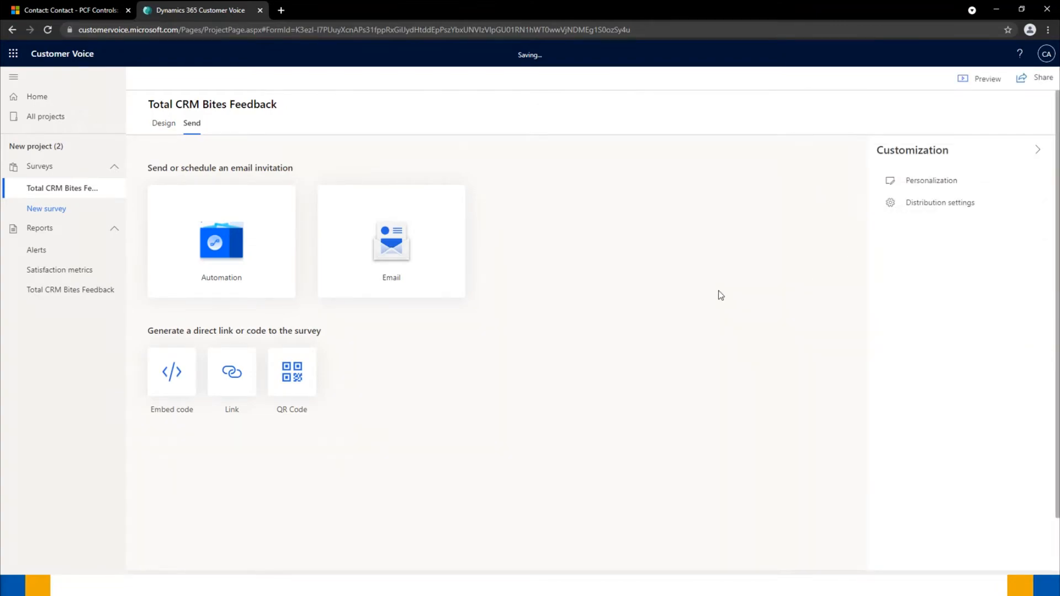
{"action": "left_click", "coordinate": [1036, 150]}
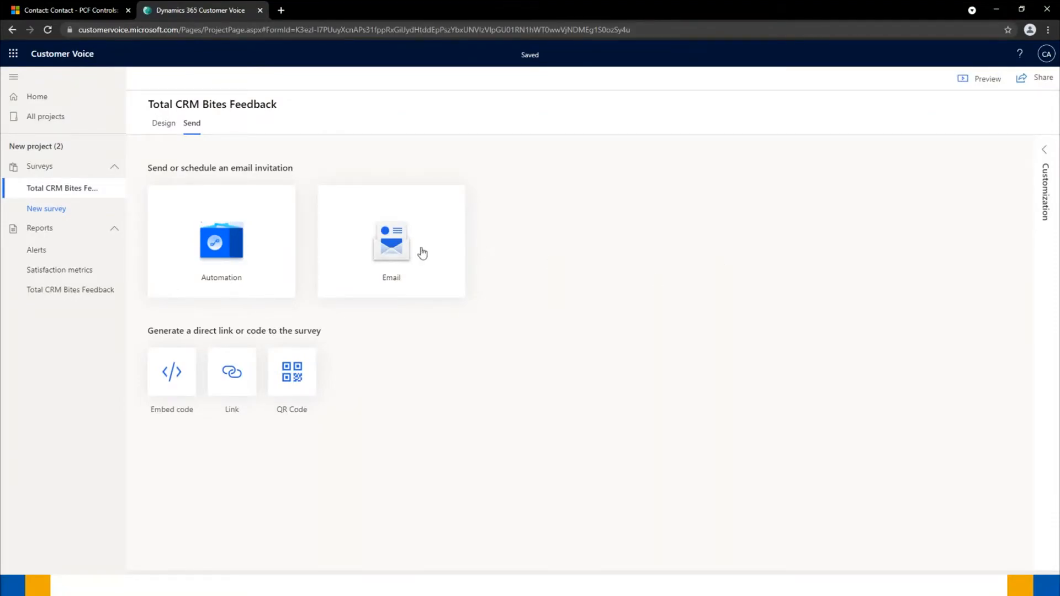
{"action": "left_click", "coordinate": [387, 257]}
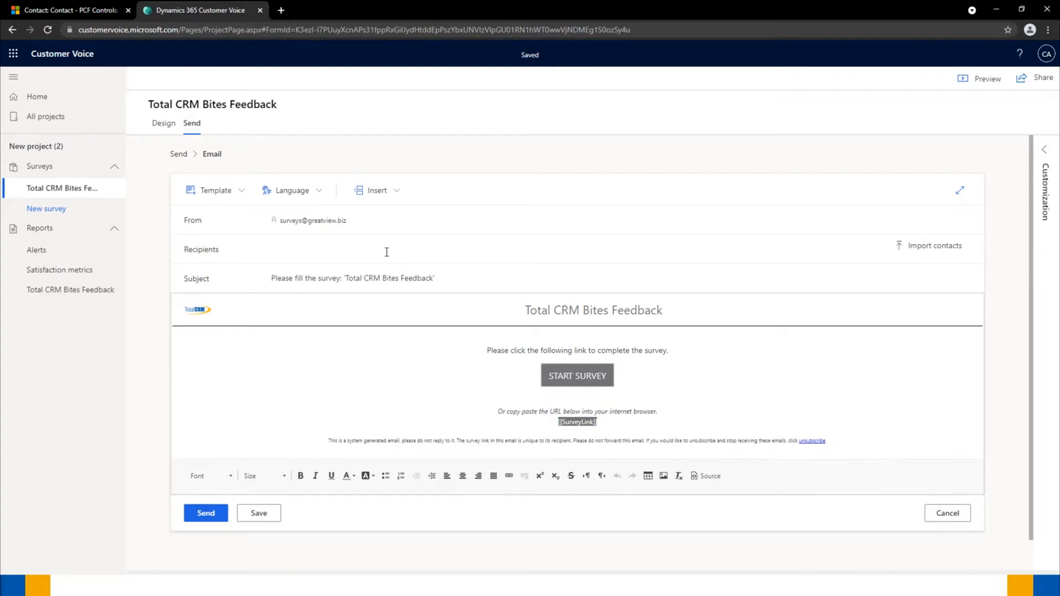
- Add a 'Hi [[FirstName]],' greeting line above the invitation's 'Please' text
{"action": "left_click", "coordinate": [488, 351]}
{"action": "key", "text": "Return"}
{"action": "key", "text": "Up"}
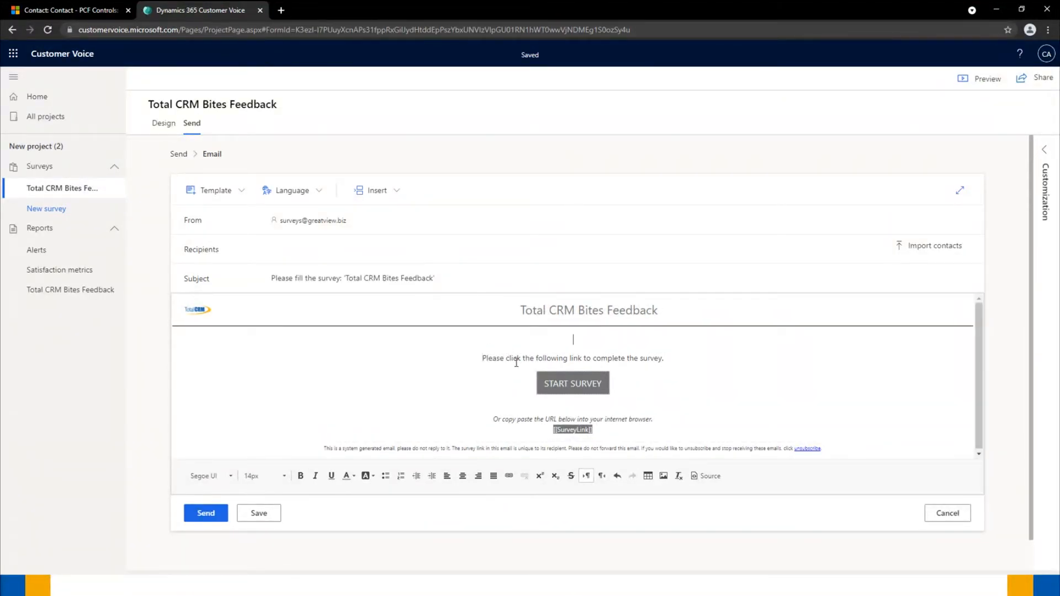
{"action": "type", "text": "Hi"}
{"action": "left_click", "coordinate": [379, 195]}
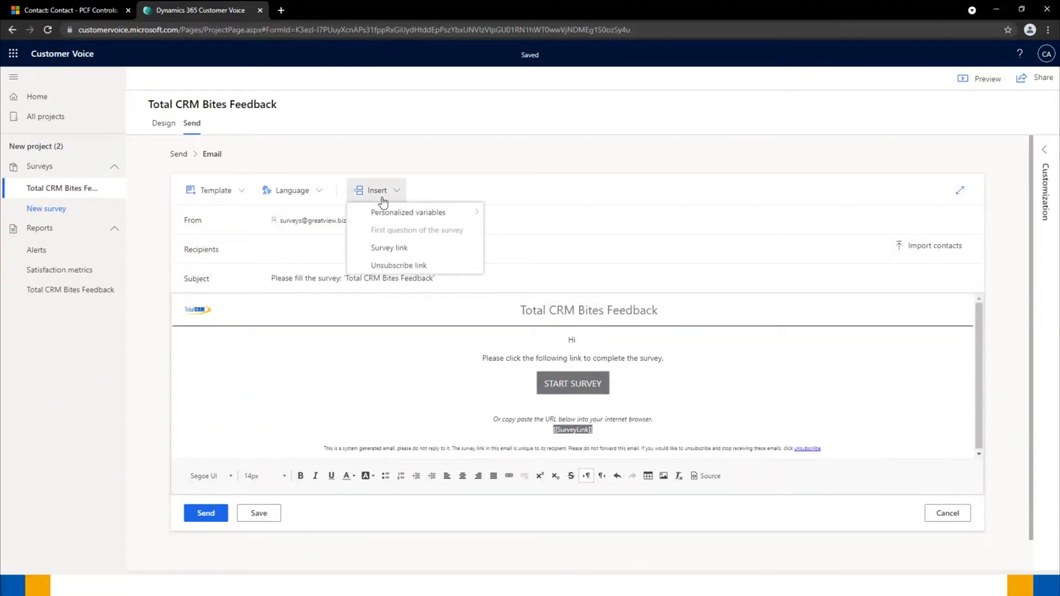
{"action": "mouse_move", "coordinate": [428, 215]}
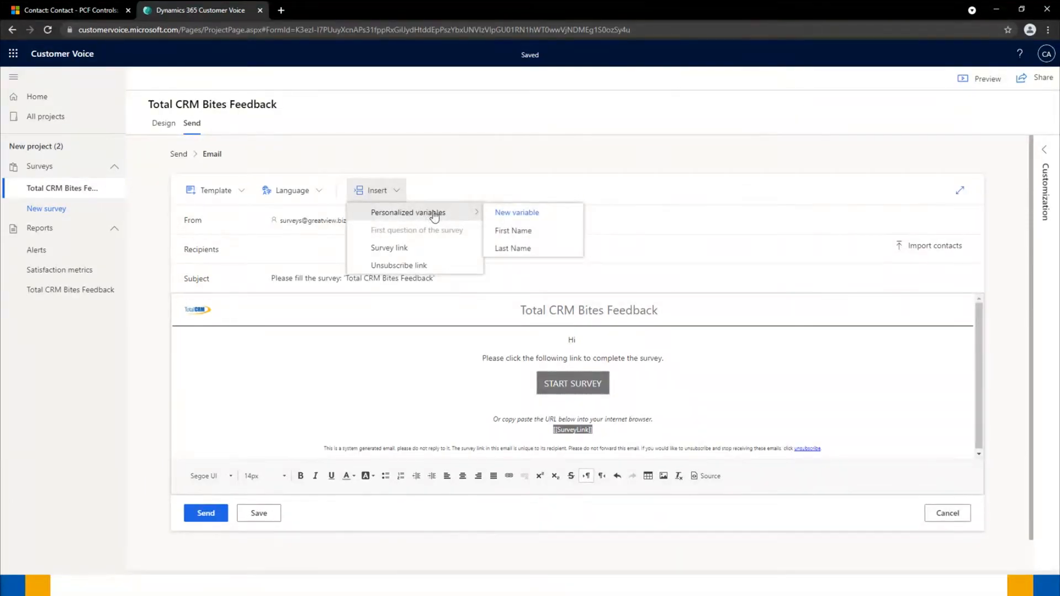
{"action": "left_click", "coordinate": [523, 232]}
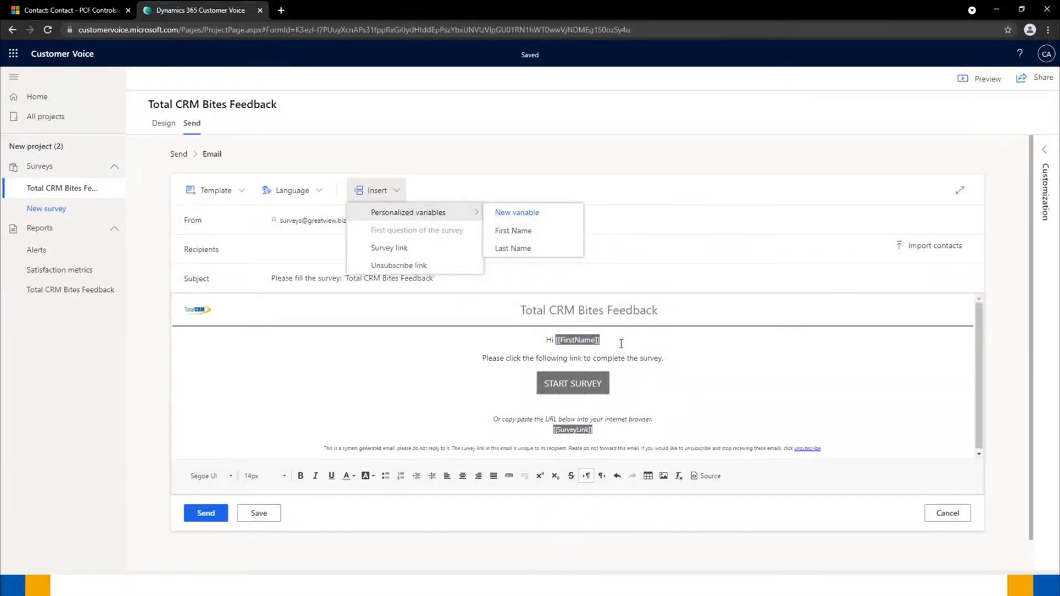
{"action": "type", "text": ","}
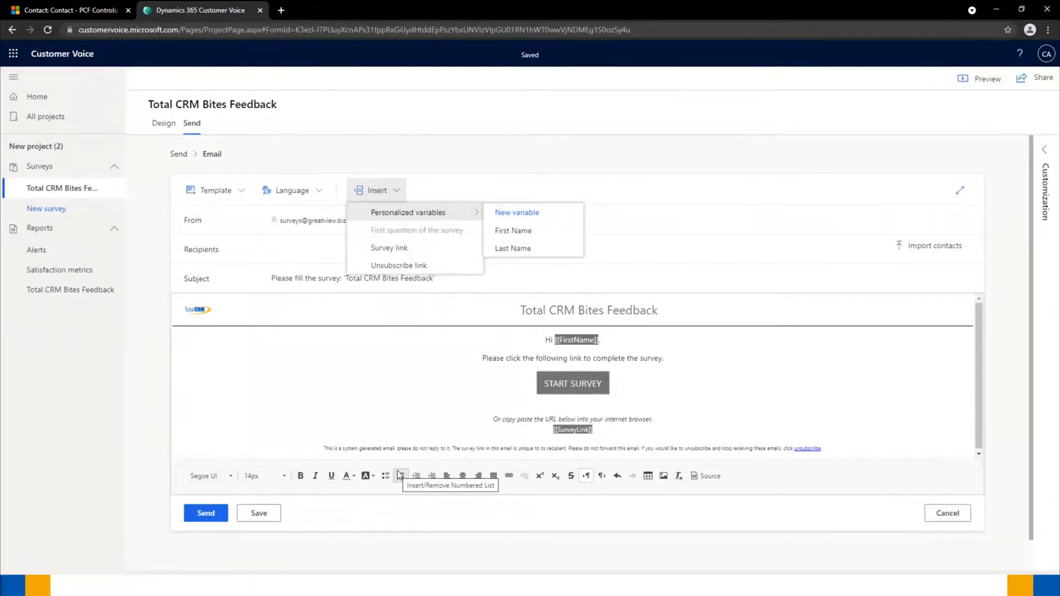
{"action": "left_click", "coordinate": [472, 122]}
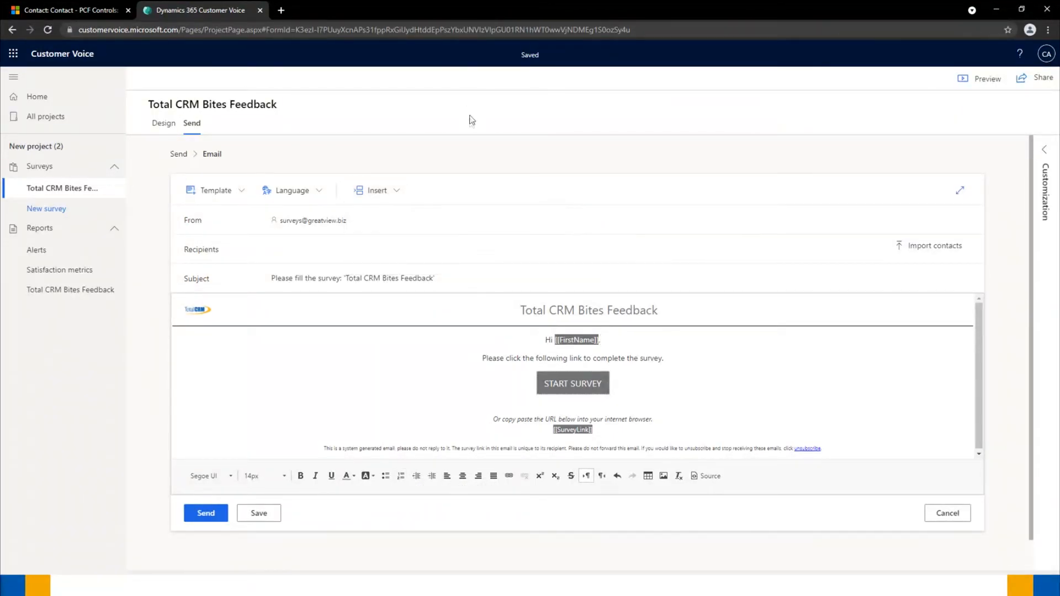
- Address the Total CRM Bites Feedback invitation email to the suggested contact and send it
{"action": "left_click", "coordinate": [246, 520]}
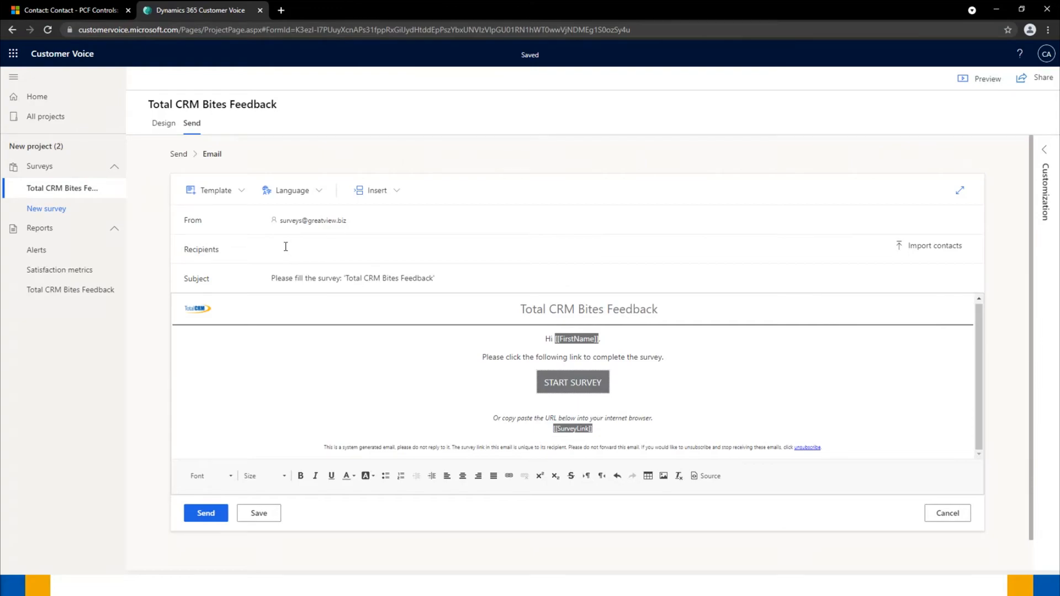
{"action": "type", "text": "jacob sta"}
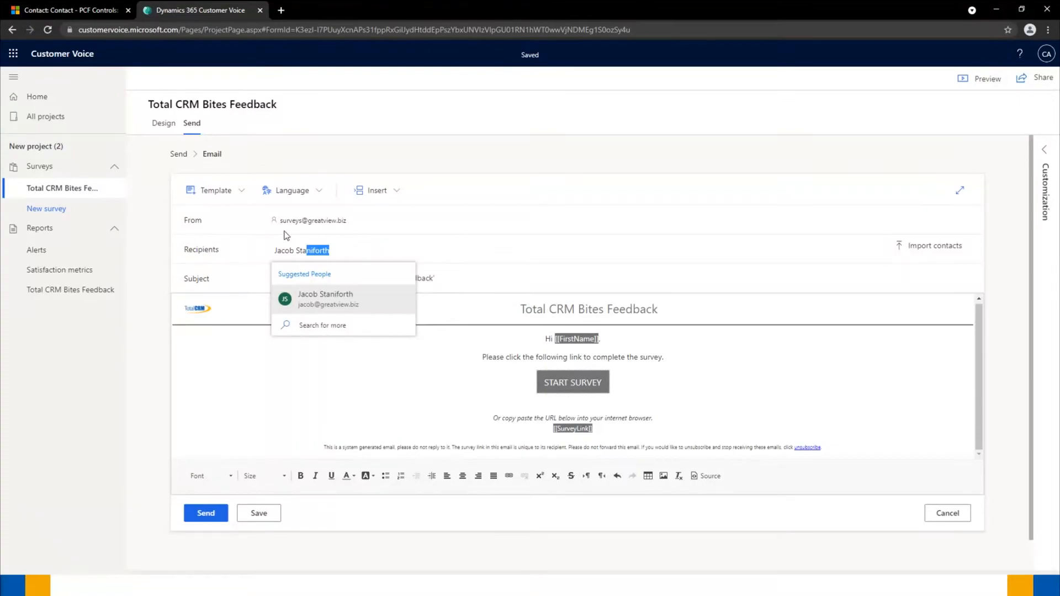
{"action": "key", "text": "BackSpace"}
{"action": "key", "text": "BackSpace"}
{"action": "key", "text": "BackSpace"}
{"action": "key", "text": "BackSpace"}
{"action": "key", "text": "BackSpace"}
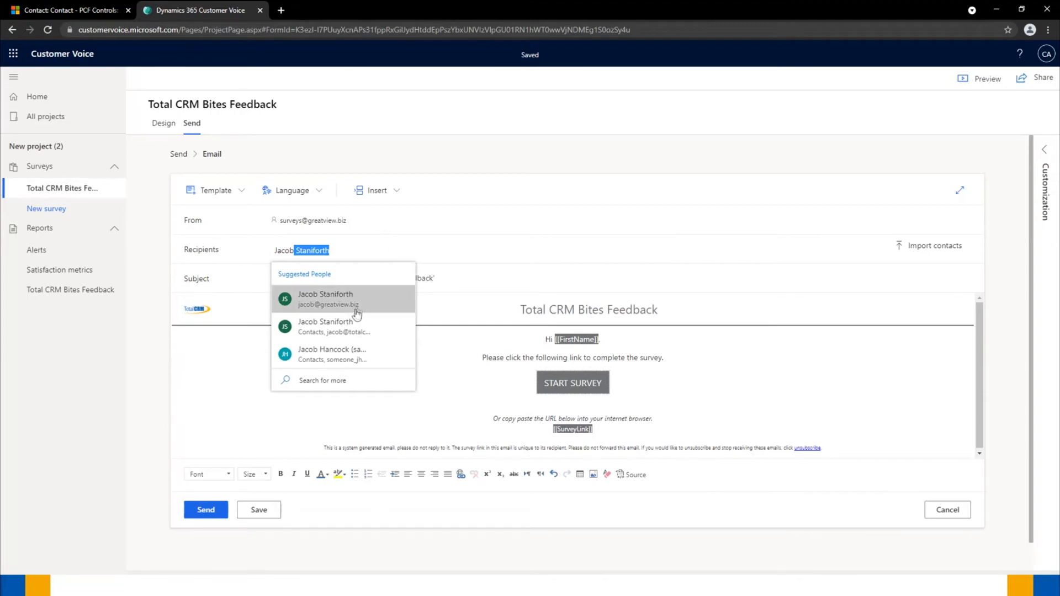
{"action": "left_click", "coordinate": [350, 327]}
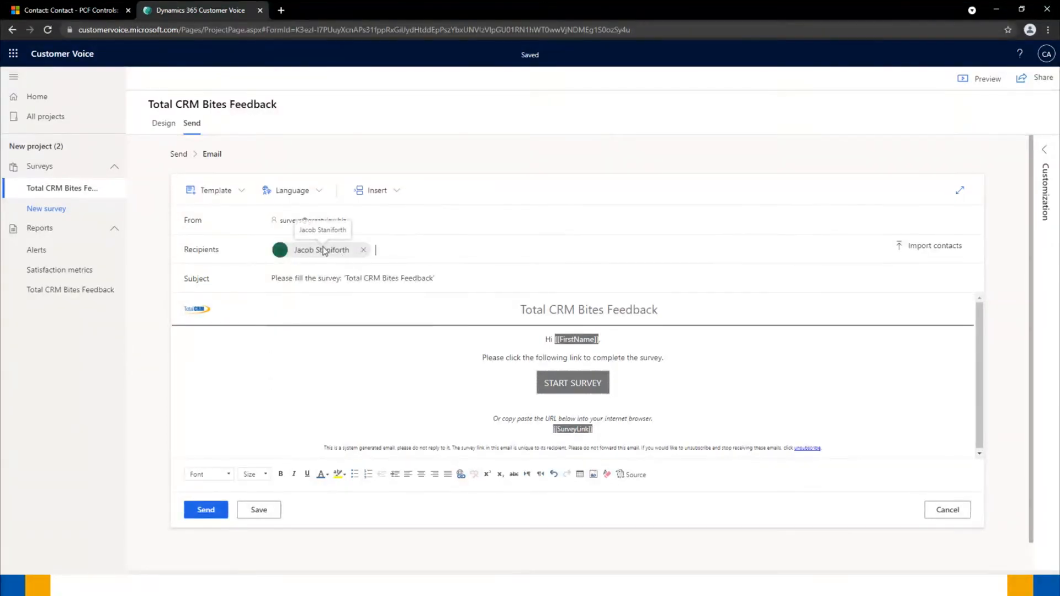
{"action": "left_click", "coordinate": [205, 510]}
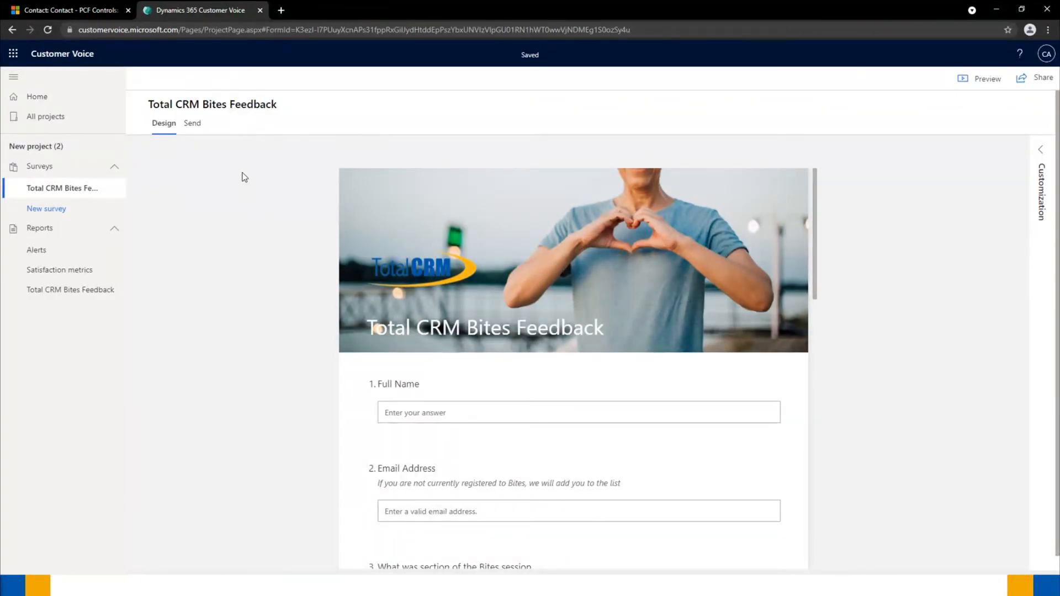
{"action": "left_click", "coordinate": [86, 14]}
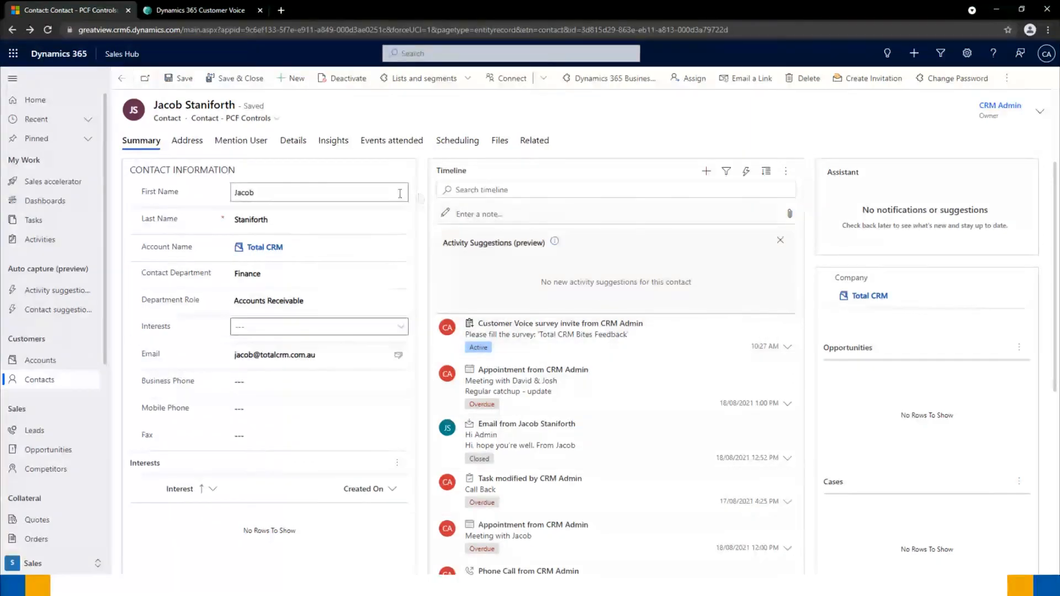
- Open the copied survey invitation link in a new browser tab
{"action": "left_click", "coordinate": [281, 10]}
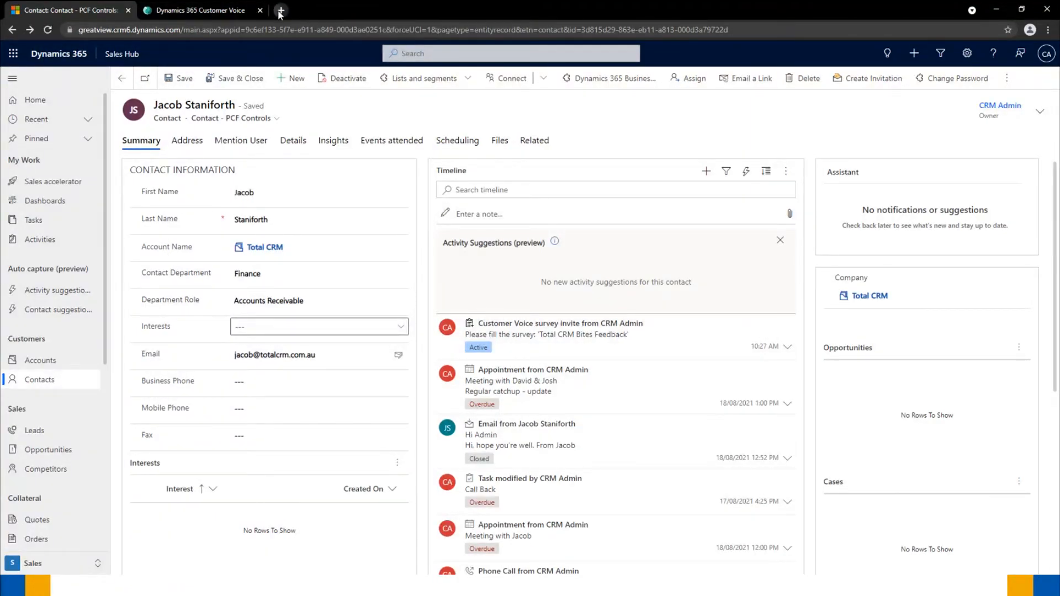
{"action": "key", "text": "ctrl+v"}
{"action": "key", "text": "Return"}
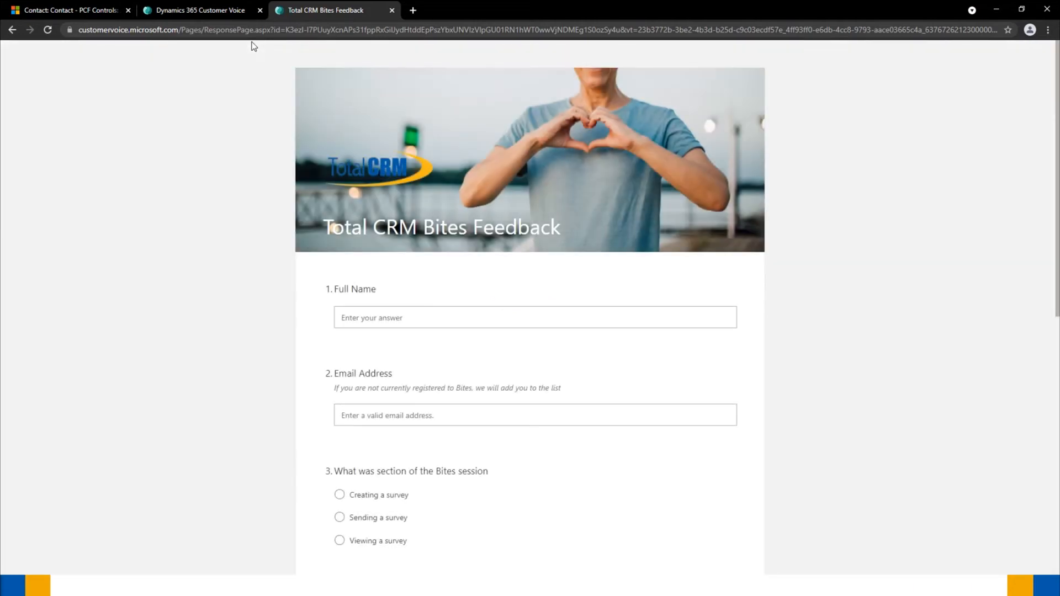
- Answer Full Name and Email Address with the contact's full name and e-mail address
{"action": "left_click", "coordinate": [339, 317]}
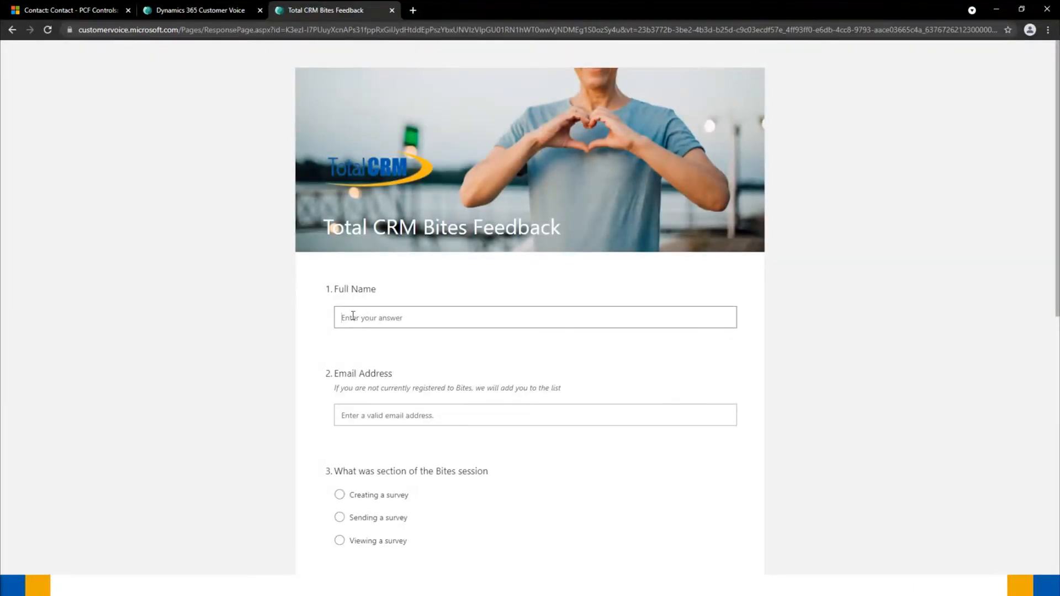
{"action": "left_click", "coordinate": [351, 417]}
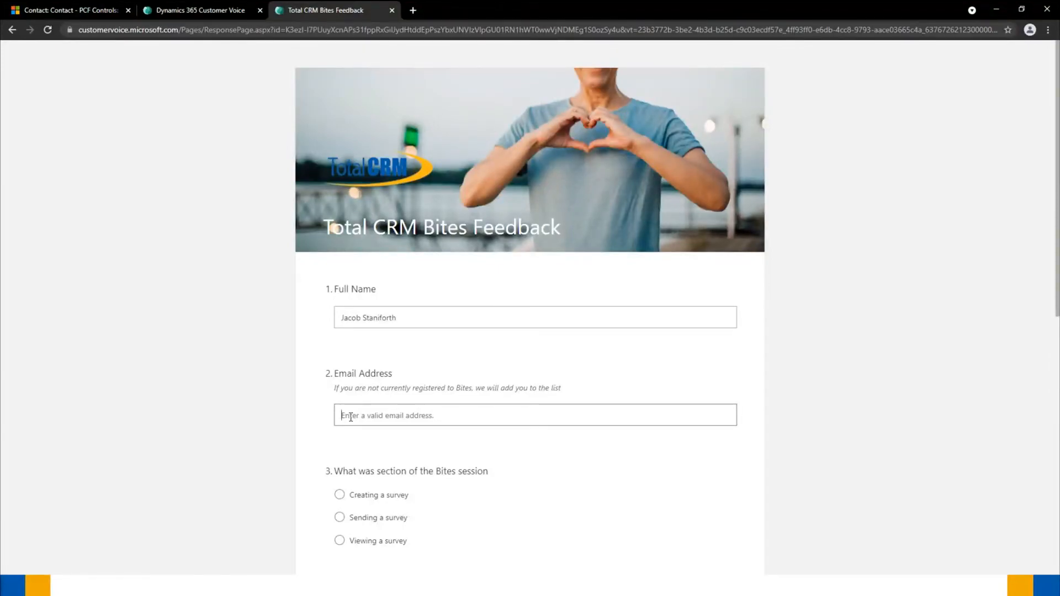
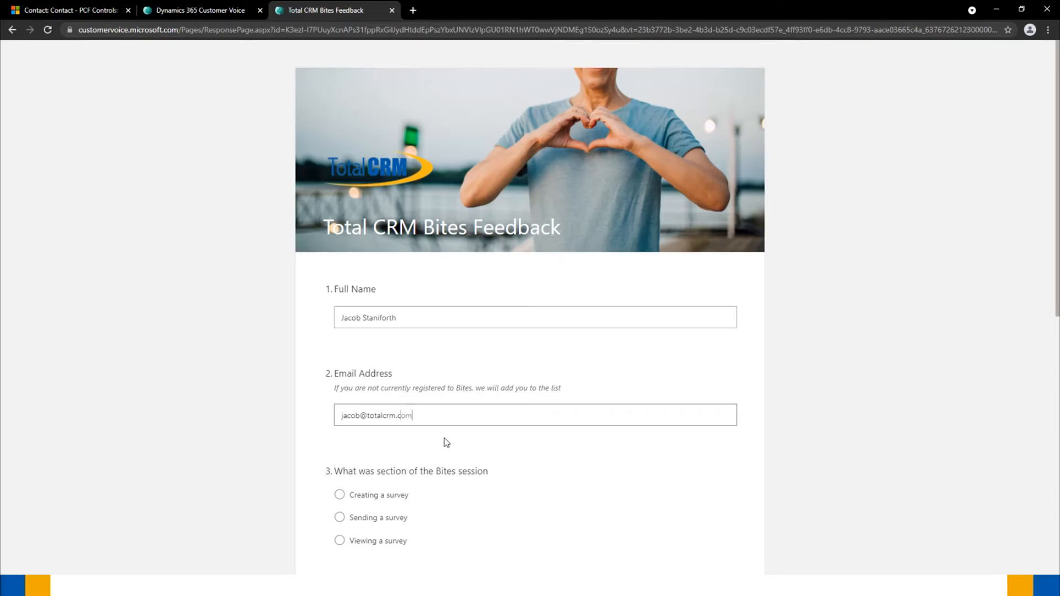
{"action": "scroll", "coordinate": [376, 287], "scroll_direction": "down", "scroll_amount": 2}
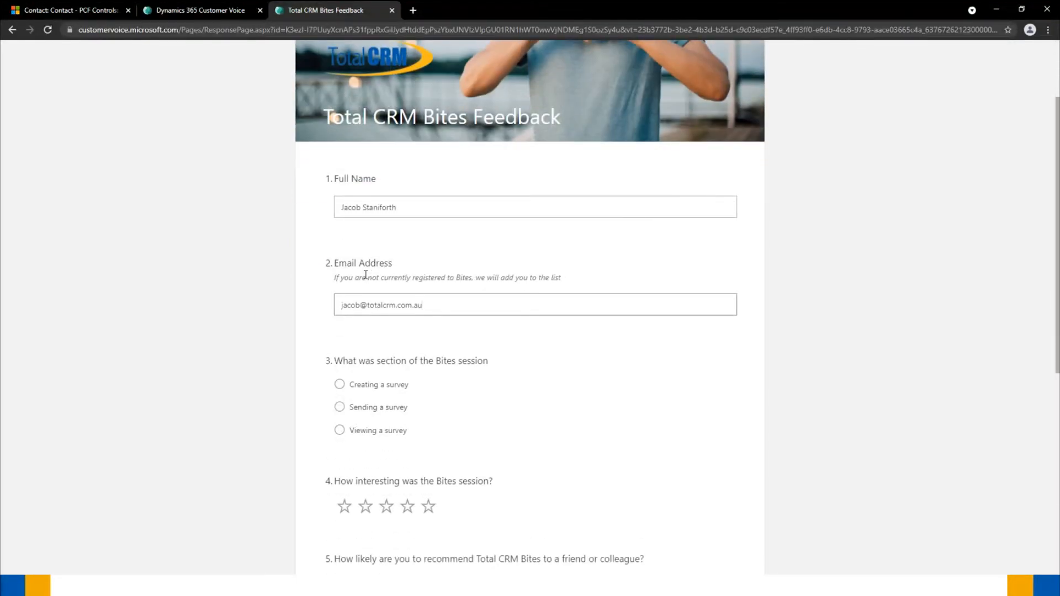
- Answer 'Creating a survey' as the session, rate it five stars, and give 10 for recommending
{"action": "left_click", "coordinate": [340, 384]}
{"action": "scroll", "coordinate": [319, 359], "scroll_direction": "down", "scroll_amount": 2}
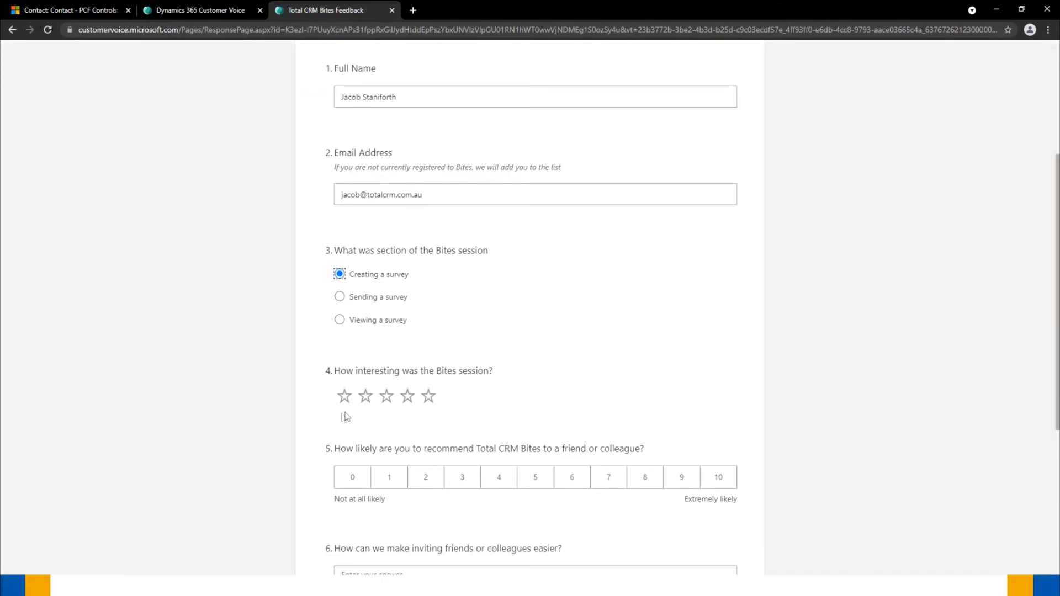
{"action": "left_click", "coordinate": [409, 399]}
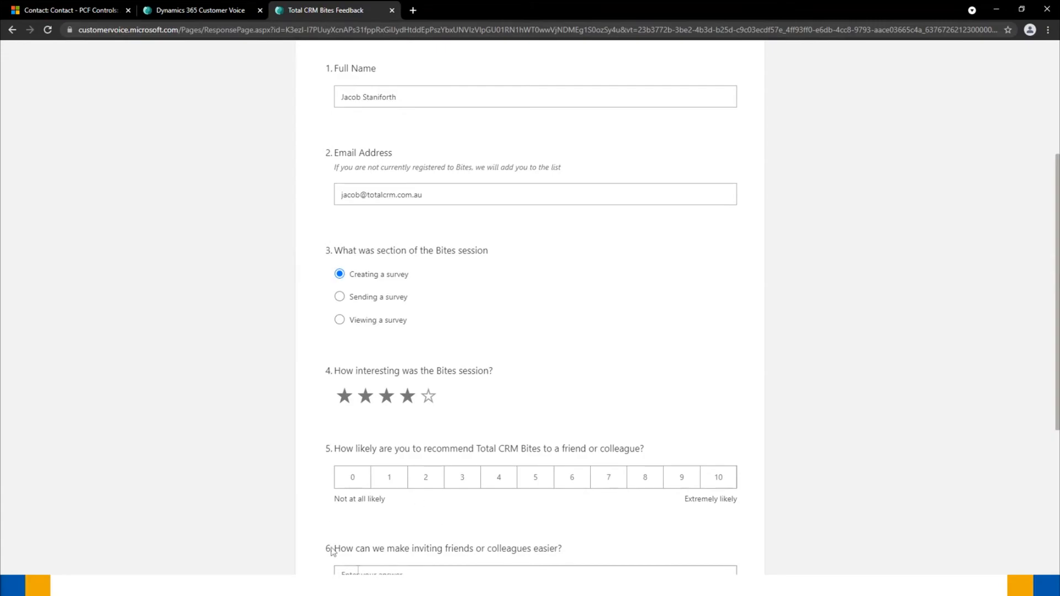
{"action": "left_click", "coordinate": [387, 397]}
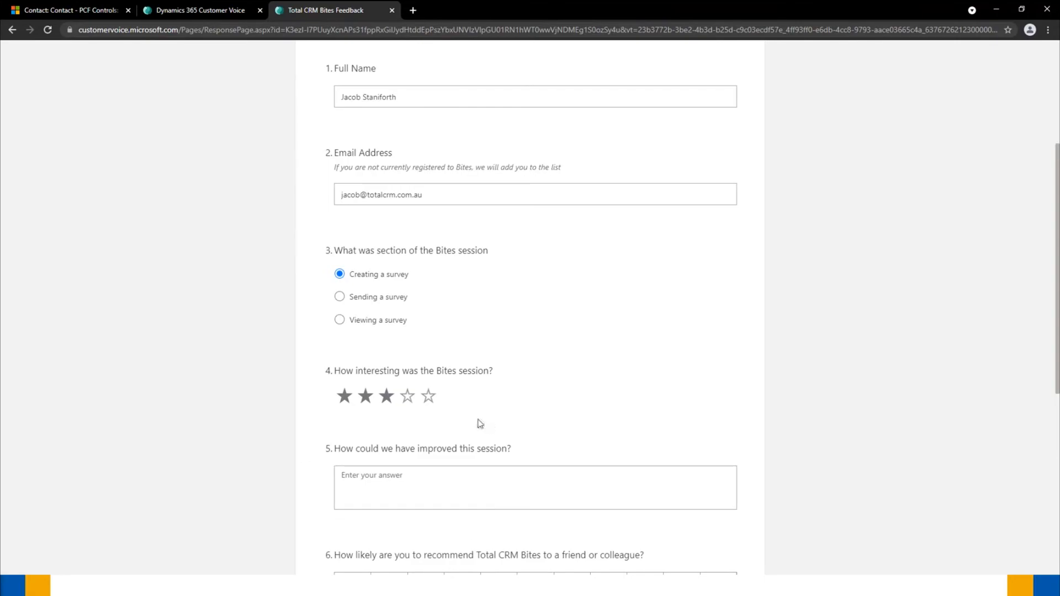
{"action": "left_click", "coordinate": [431, 396]}
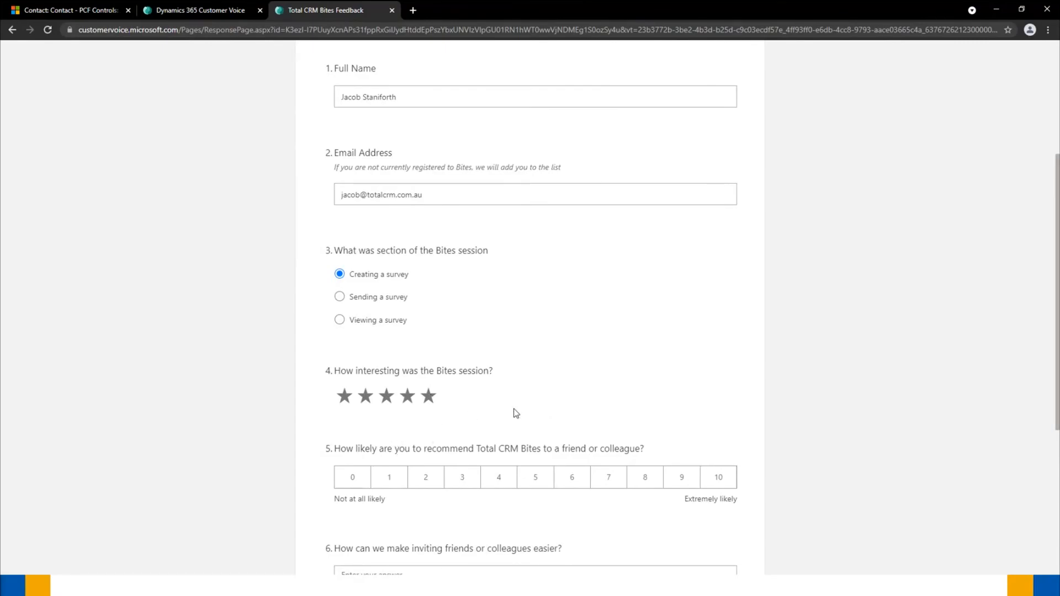
{"action": "left_click", "coordinate": [720, 475]}
- Submit the completed survey response
{"action": "scroll", "coordinate": [652, 433], "scroll_direction": "down", "scroll_amount": 2}
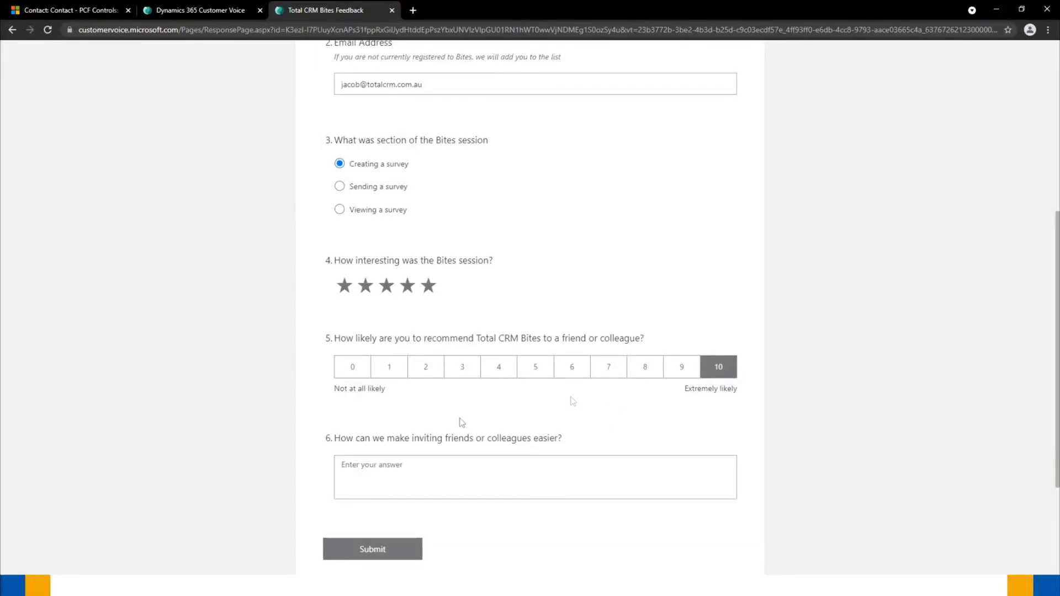
{"action": "scroll", "coordinate": [570, 400], "scroll_direction": "down", "scroll_amount": 1}
{"action": "left_click", "coordinate": [370, 499]}
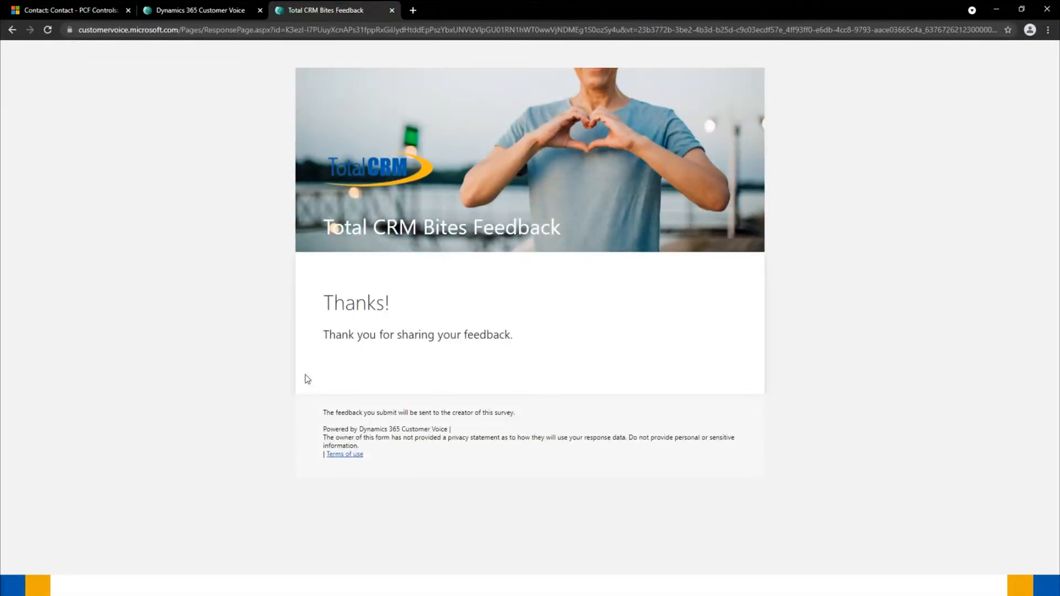
- Check the survey's post-survey message in the designer, then return to the contact record
{"action": "left_click", "coordinate": [201, 10]}
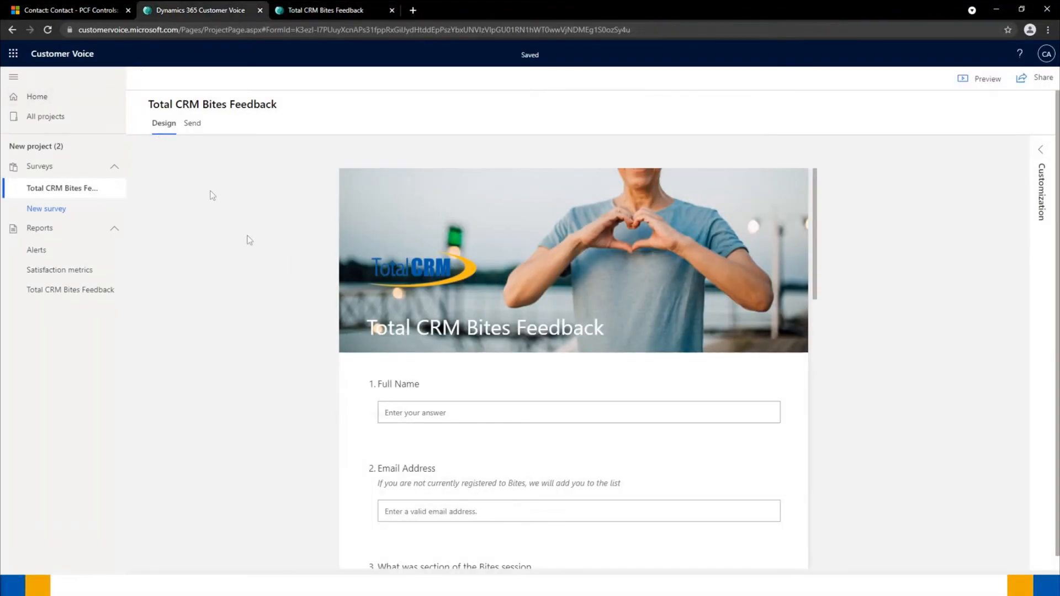
{"action": "scroll", "coordinate": [249, 240], "scroll_direction": "down", "scroll_amount": 15}
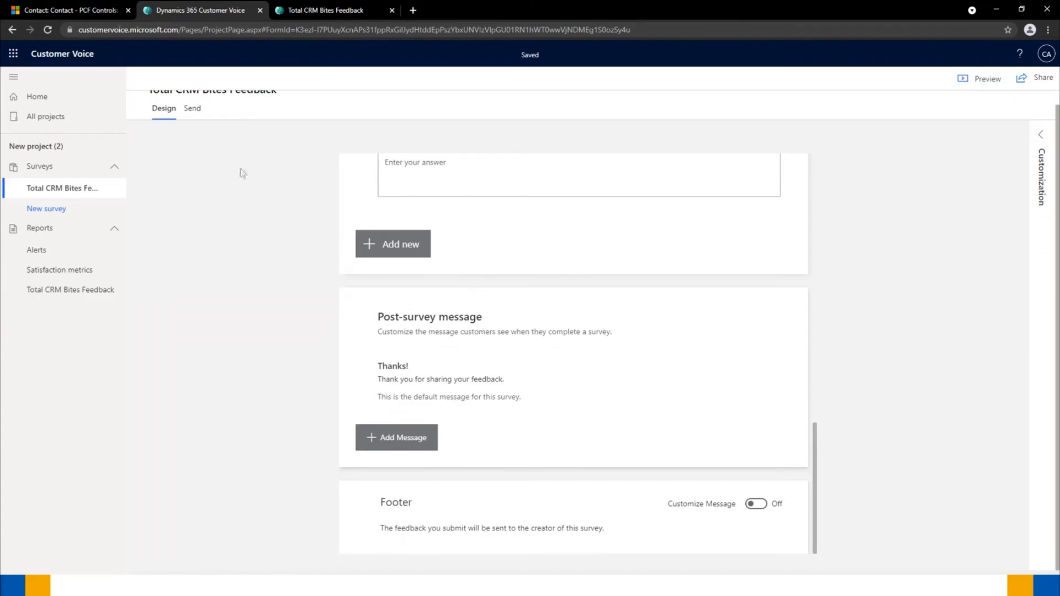
{"action": "left_click", "coordinate": [60, 10]}
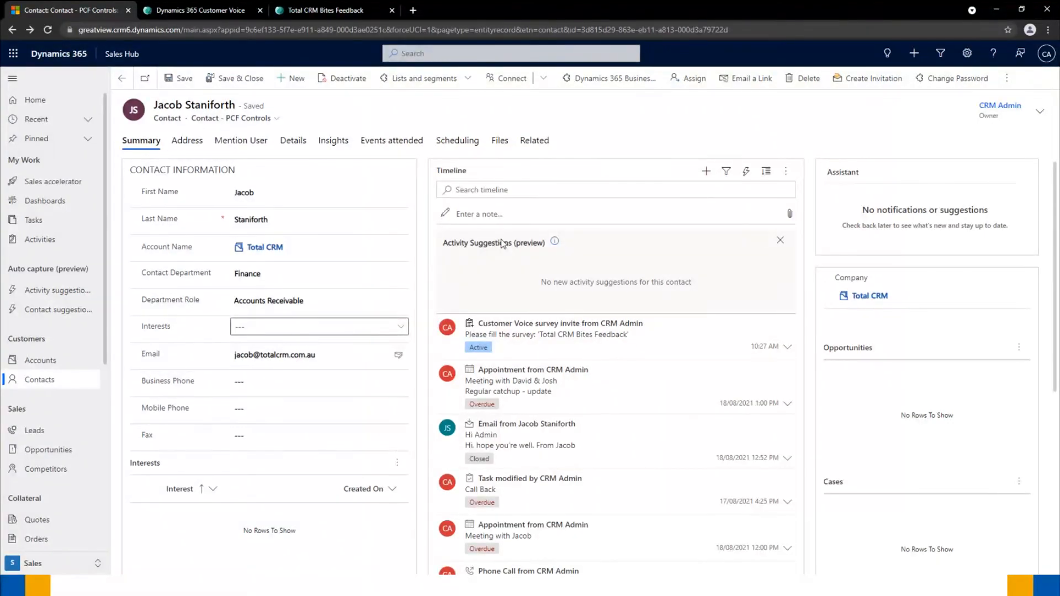
- Refresh the contact, review the new survey response's answers from the timeline, then go back
{"action": "key", "text": "F5"}
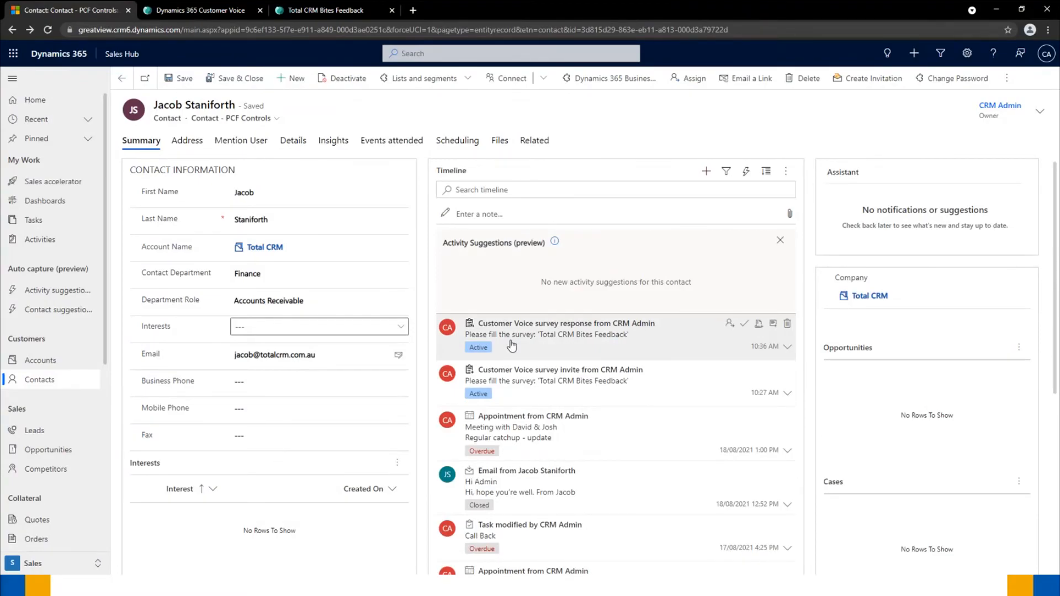
{"action": "left_click", "coordinate": [773, 324]}
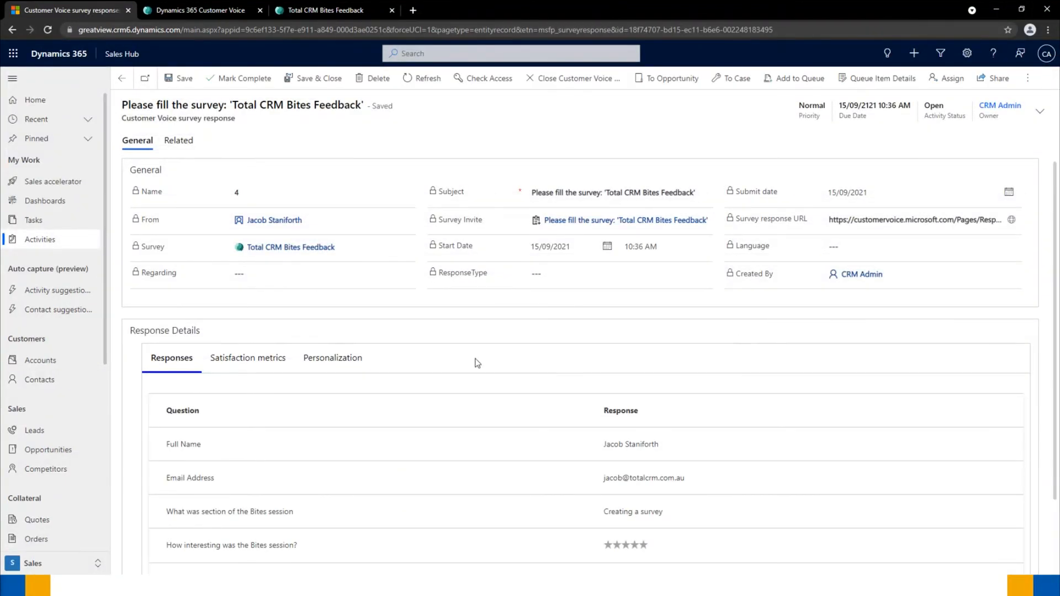
{"action": "scroll", "coordinate": [475, 366], "scroll_direction": "down", "scroll_amount": 2}
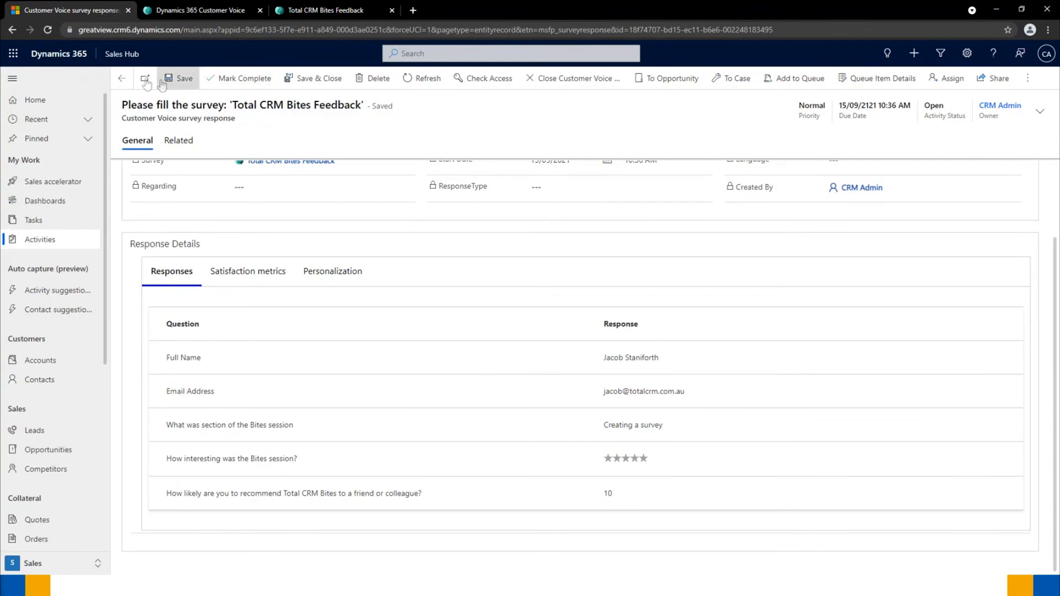
{"action": "left_click", "coordinate": [122, 82]}
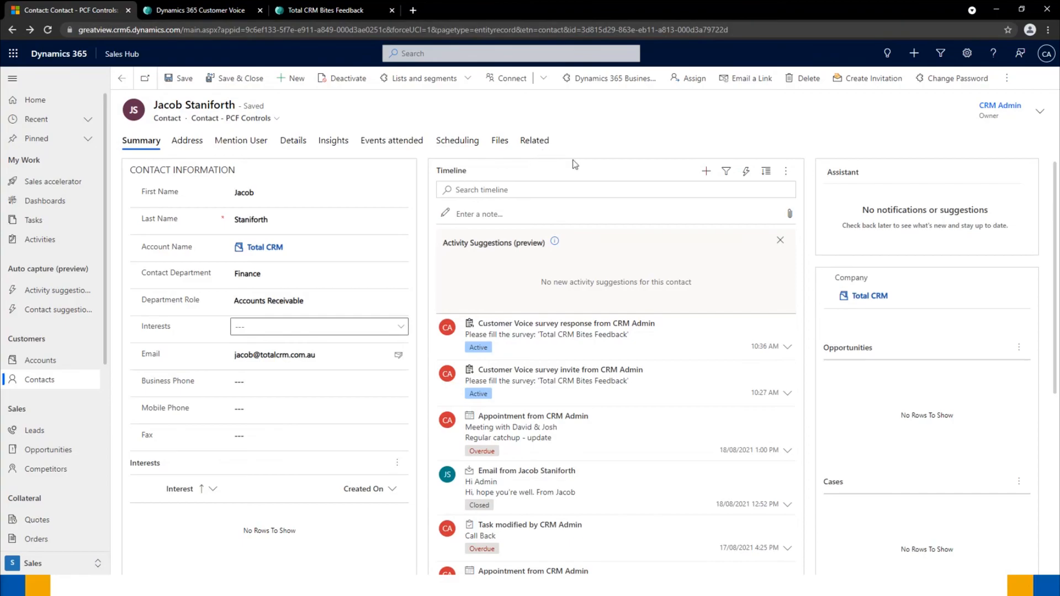
- Show and then dismiss the contact's additional commands menu
{"action": "left_click", "coordinate": [1007, 78]}
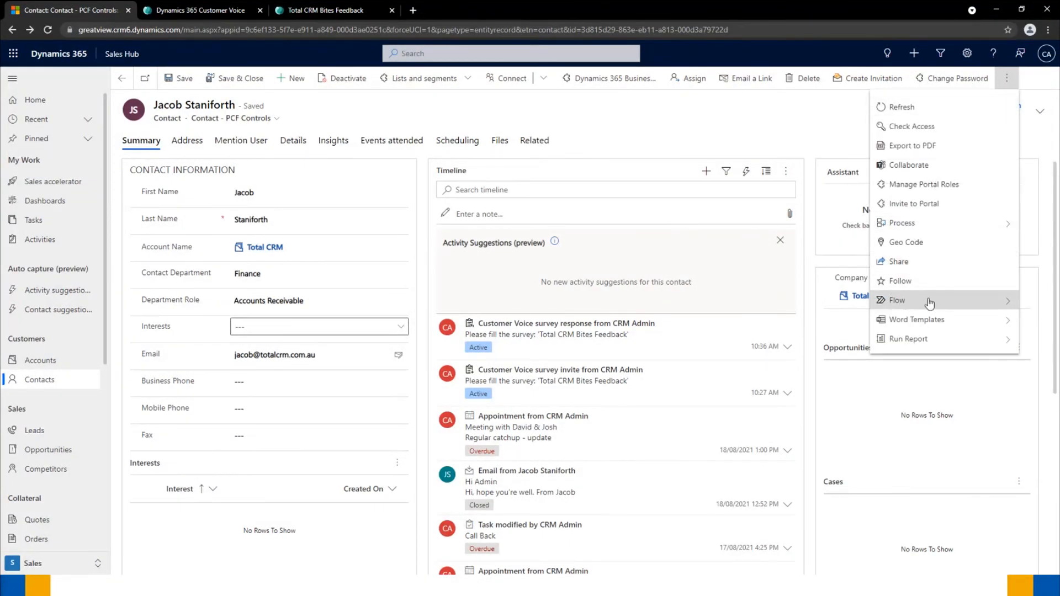
{"action": "left_click", "coordinate": [683, 123]}
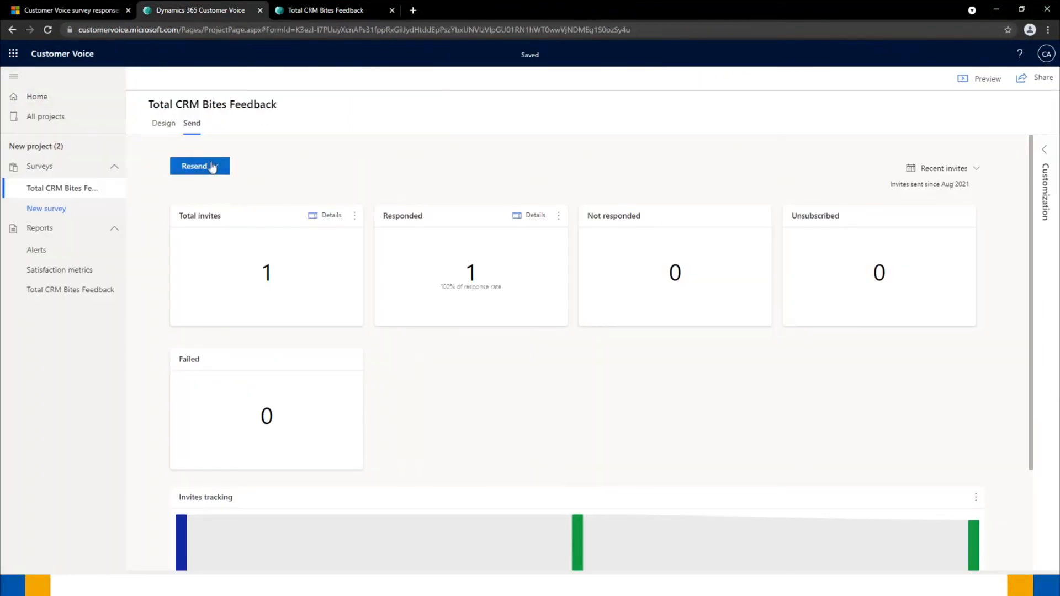
- Generate a downloadable QR code for the survey from the Resend options
{"action": "left_click", "coordinate": [213, 167]}
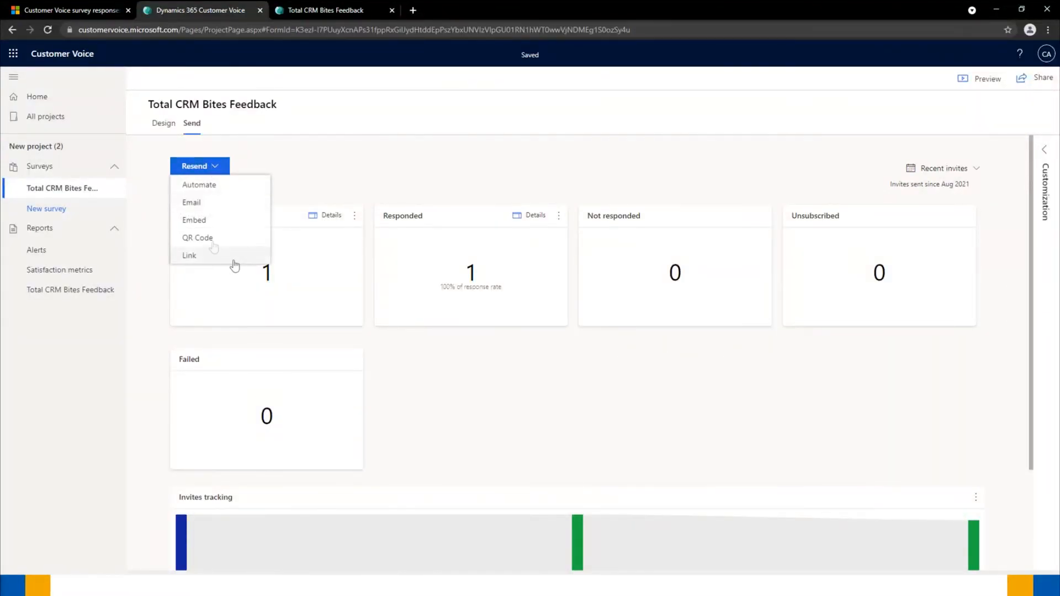
{"action": "left_click", "coordinate": [206, 237]}
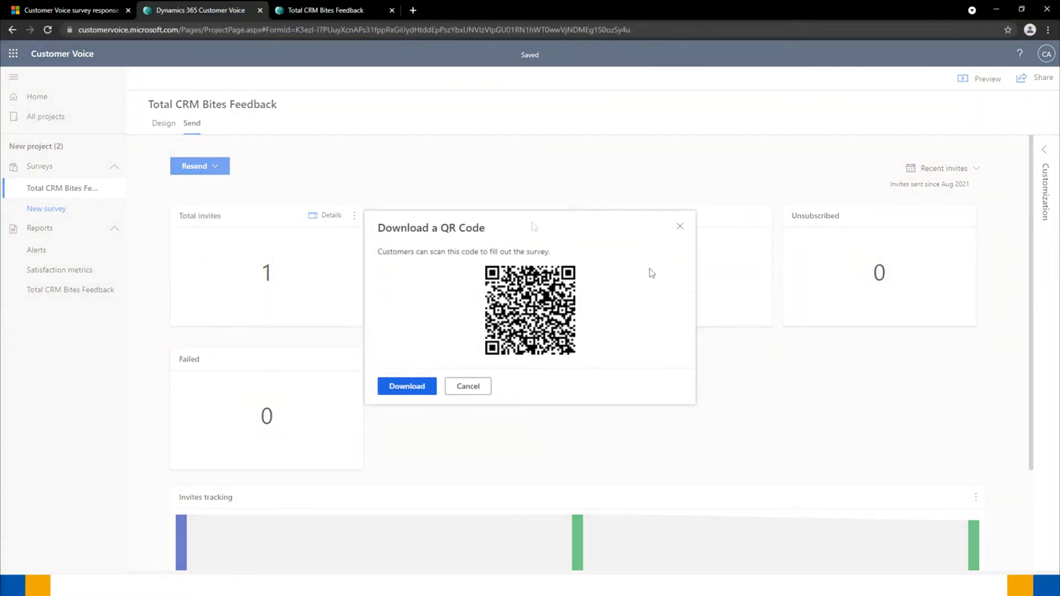